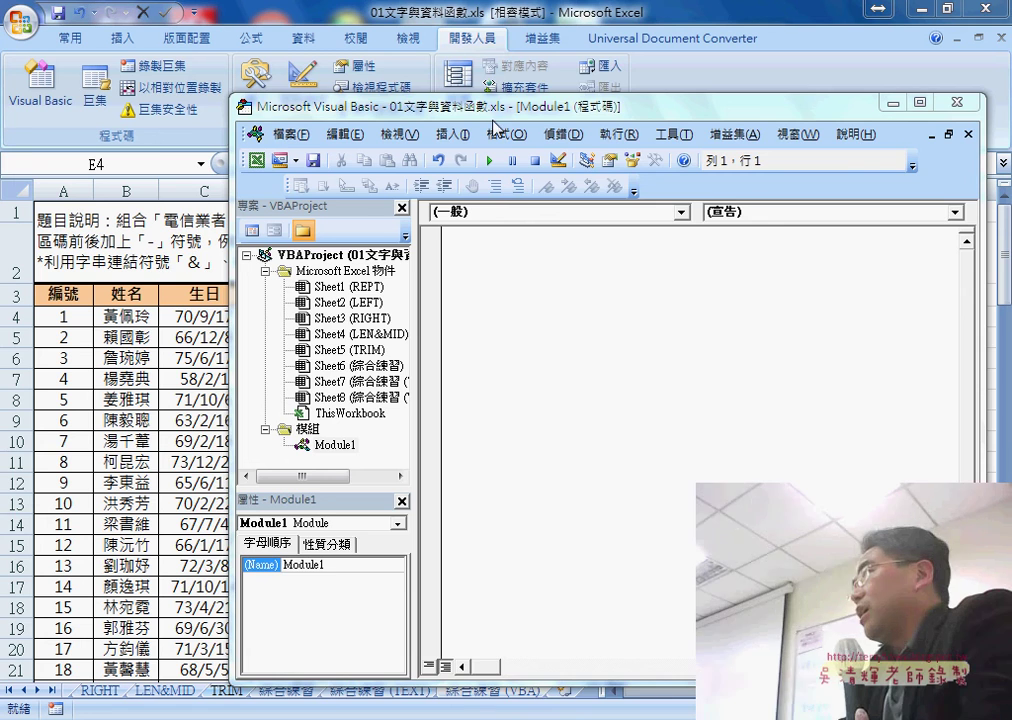
Close and reopen the Visual Basic Editor, then reposition and enlarge its window.
drag(393, 102, 322, 91)
click(880, 93)
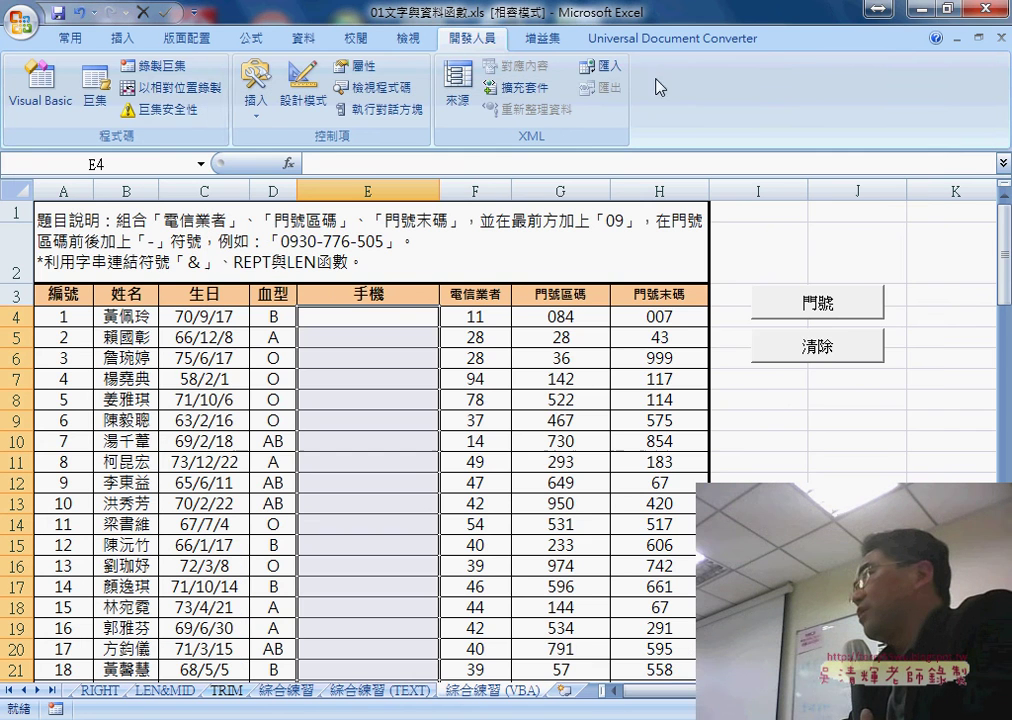
click(47, 101)
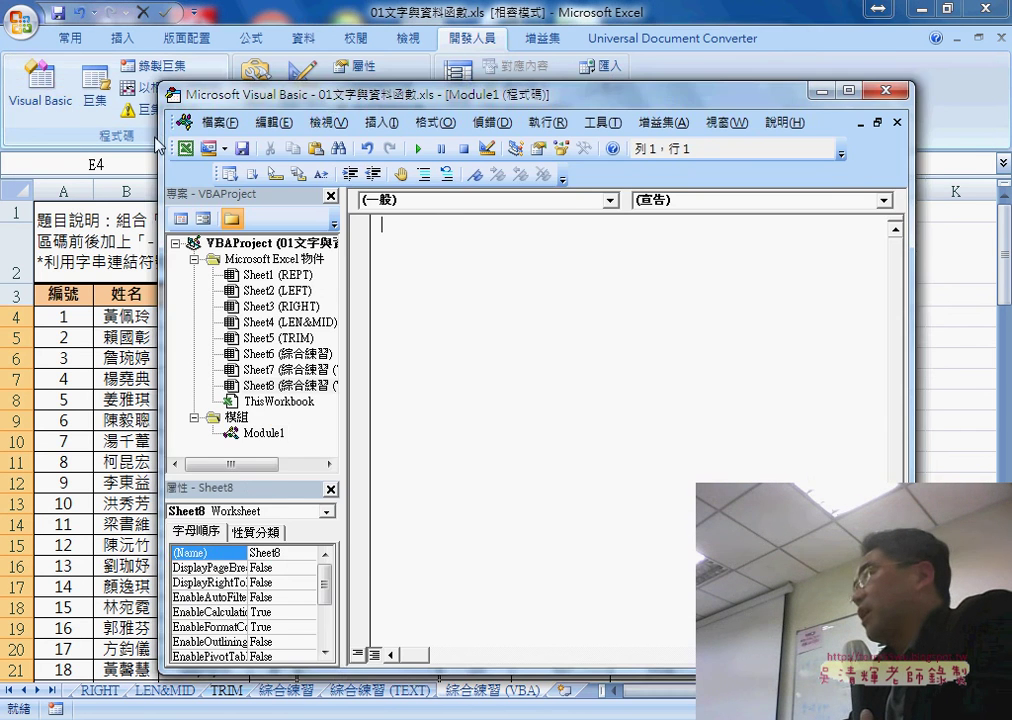
drag(260, 96, 130, 27)
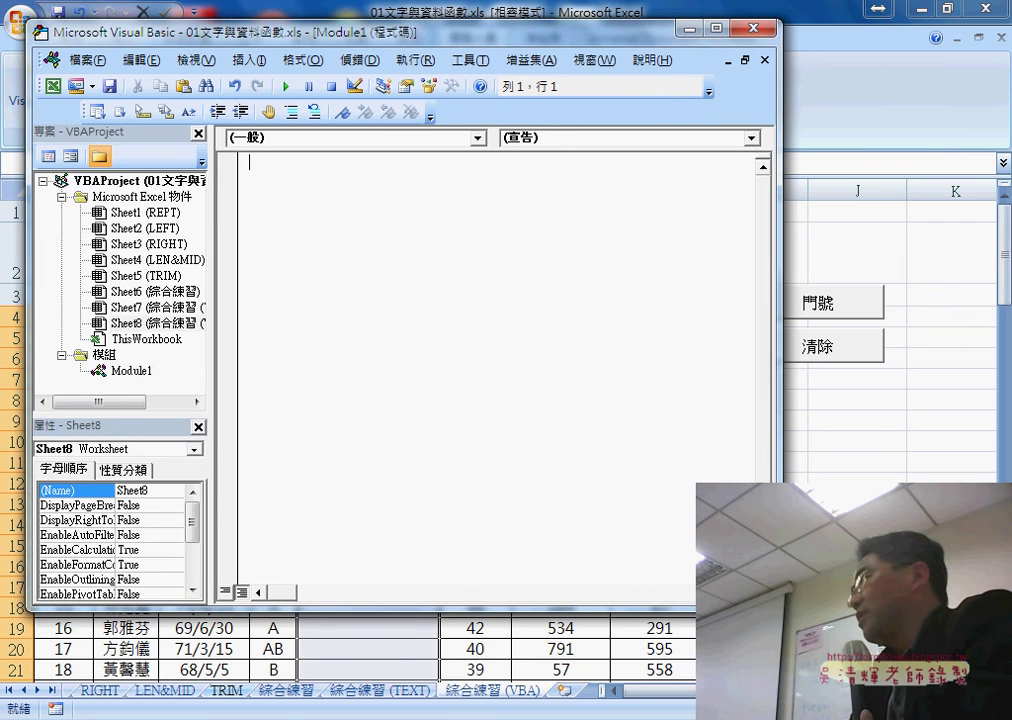
mouse_move(780, 606)
mouse_down()
mouse_move(849, 634)
mouse_move(812, 607)
mouse_up()
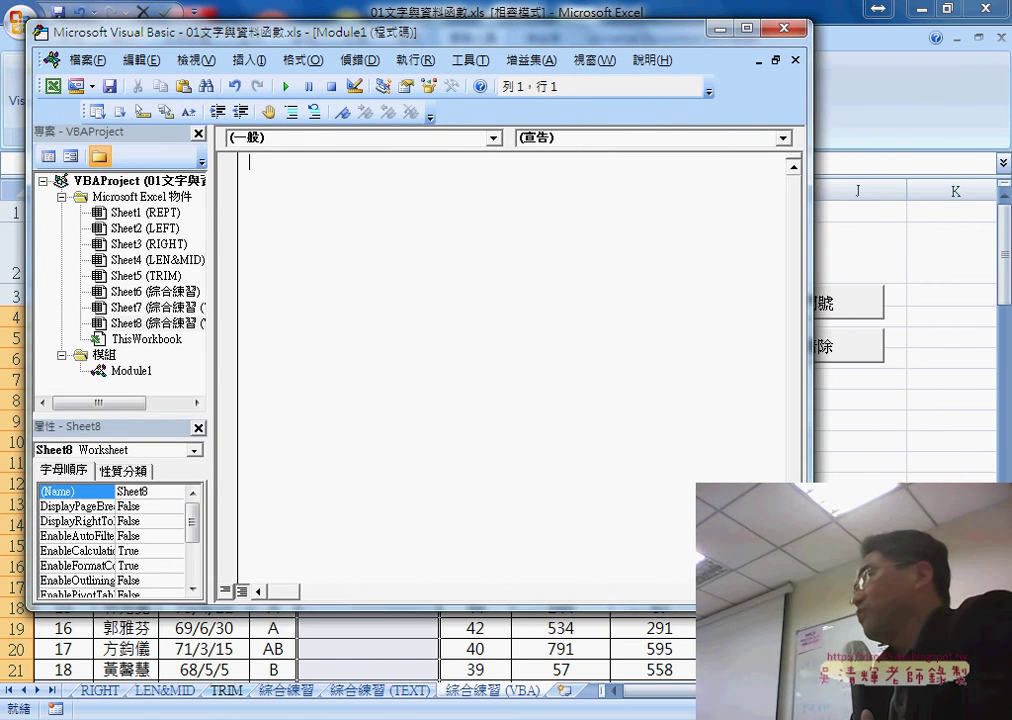
drag(437, 43, 530, 380)
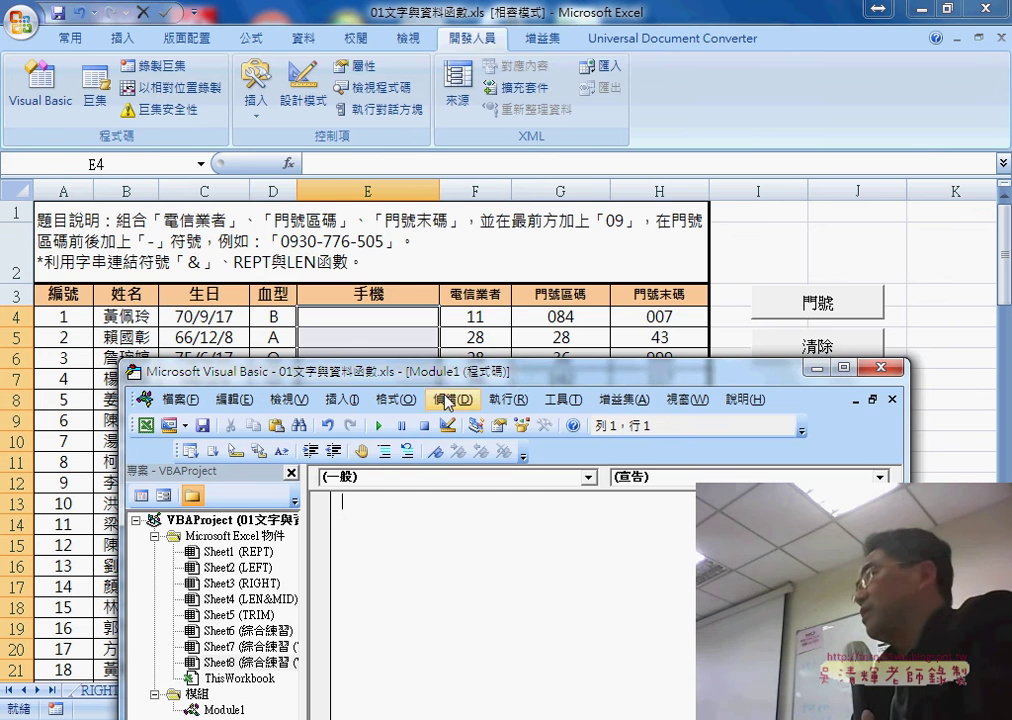
drag(452, 373, 475, 88)
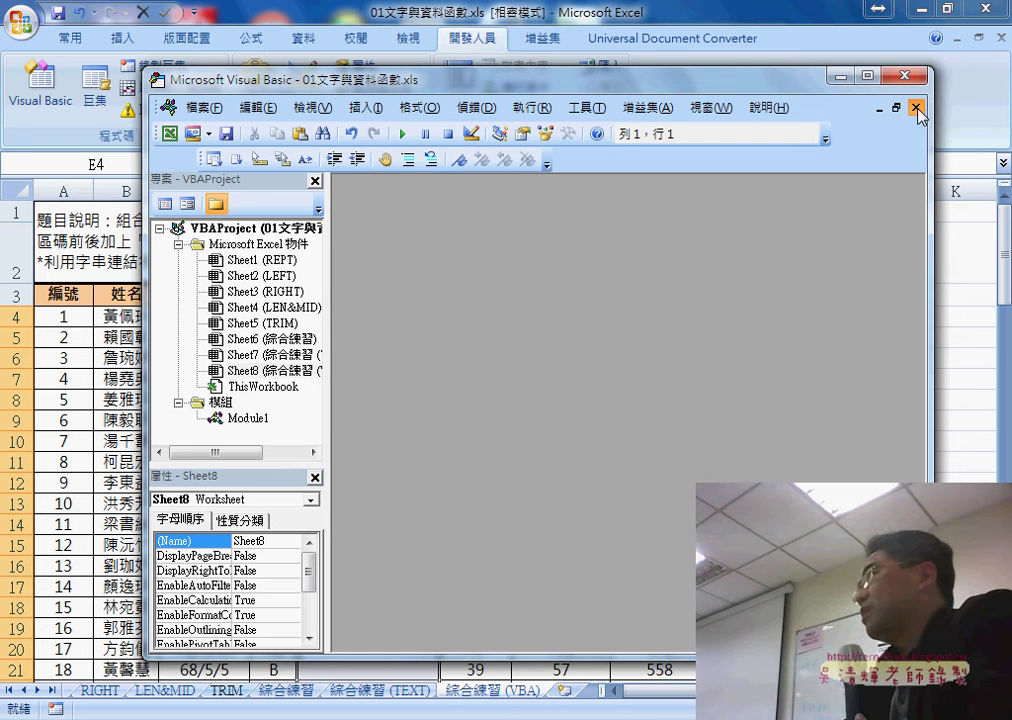
Close, reopen and close the Module1 code window, then close the Properties pane.
click(915, 107)
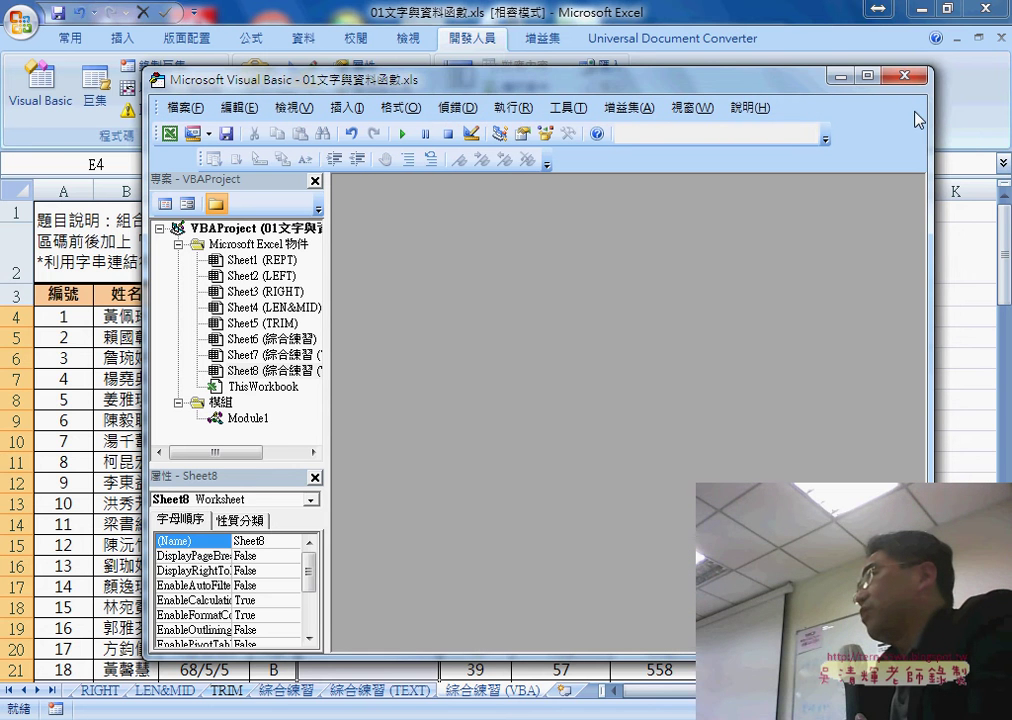
click(258, 420)
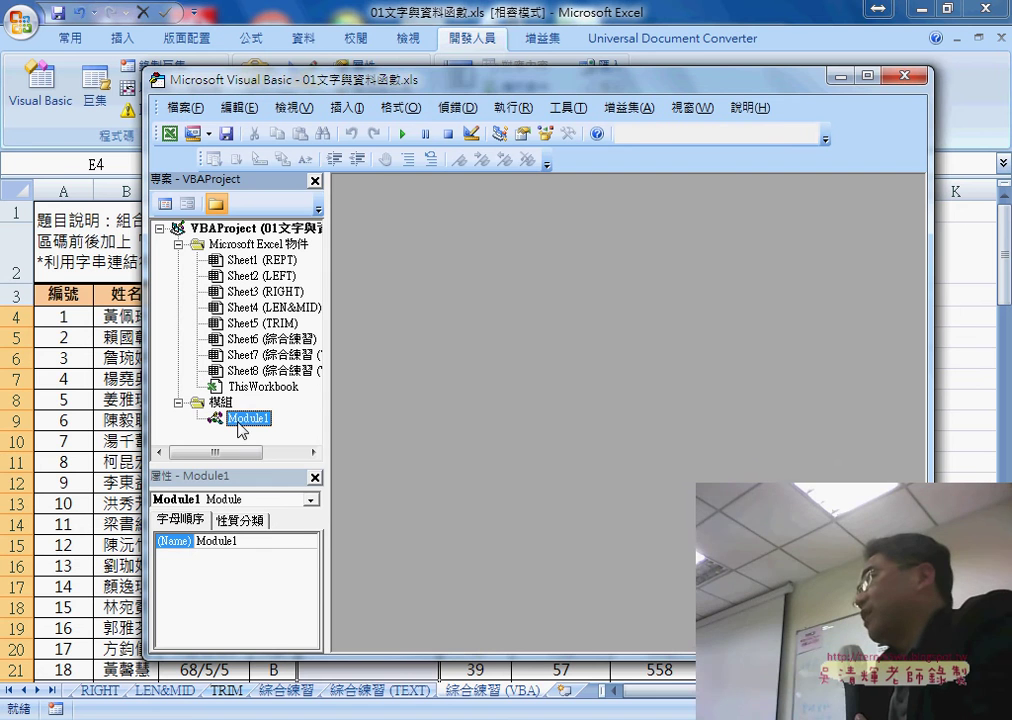
double_click(248, 419)
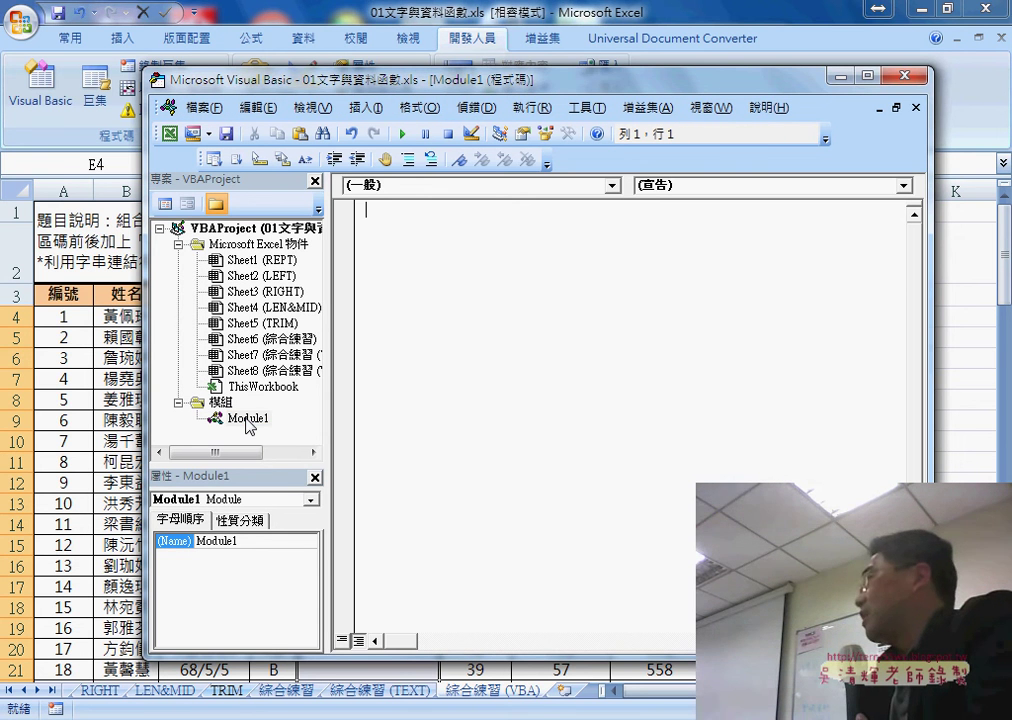
click(915, 107)
double_click(259, 420)
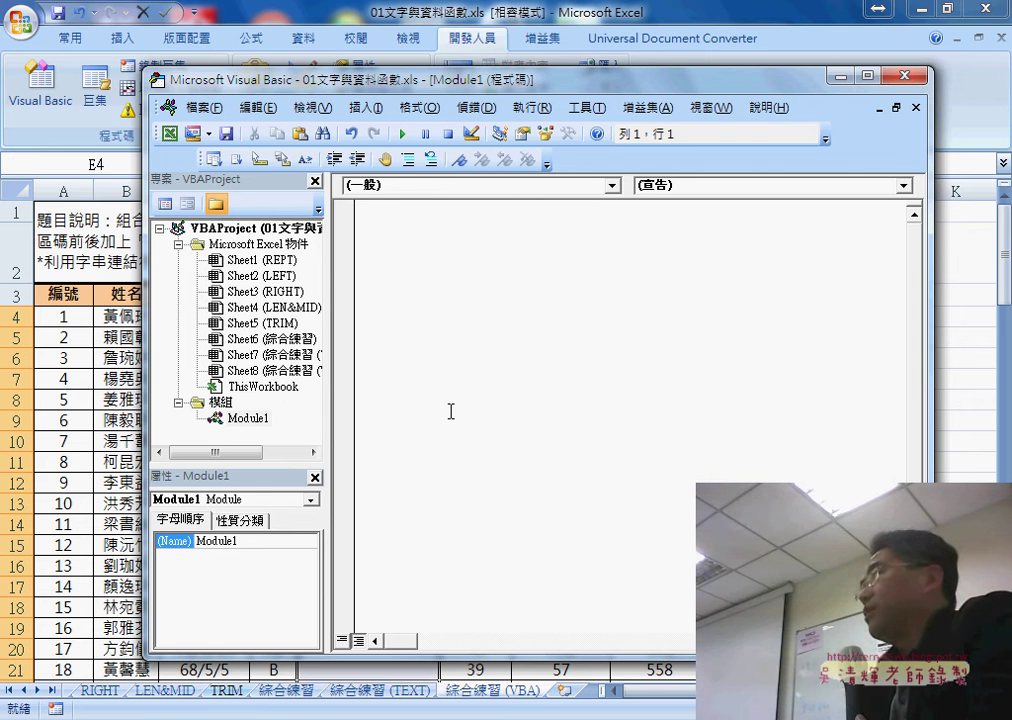
click(915, 107)
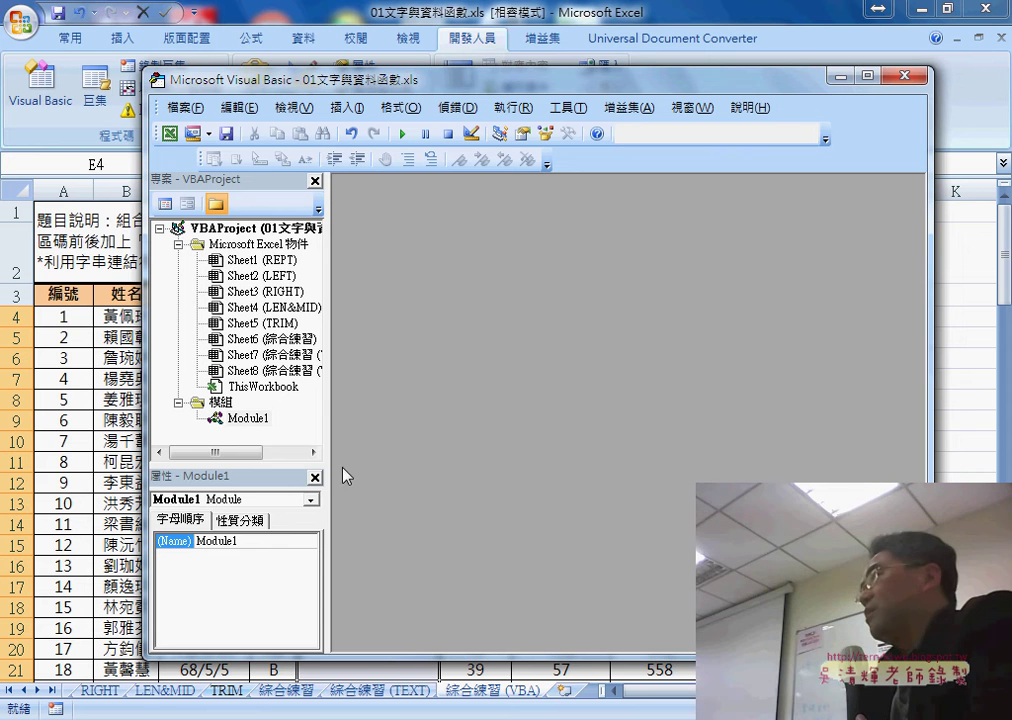
click(315, 477)
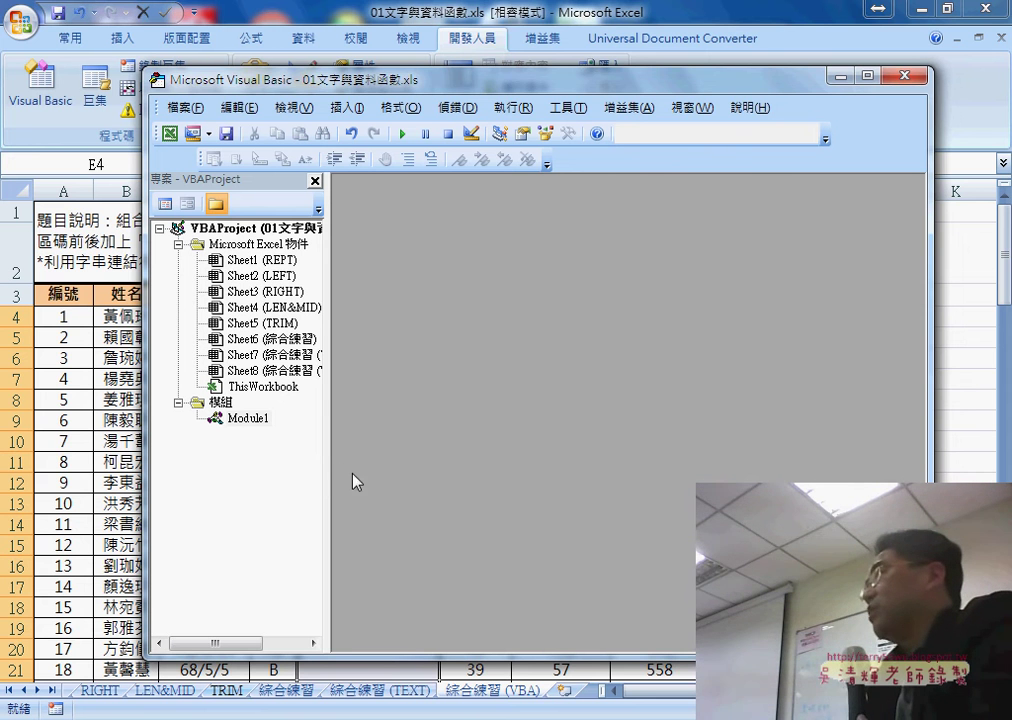
click(315, 182)
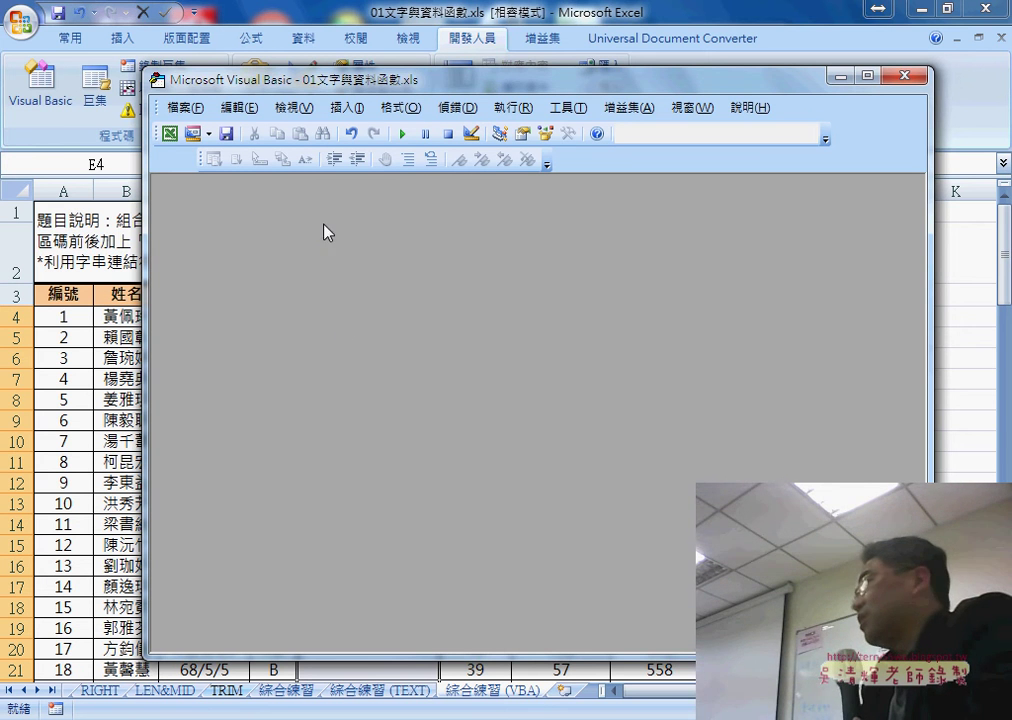
click(302, 118)
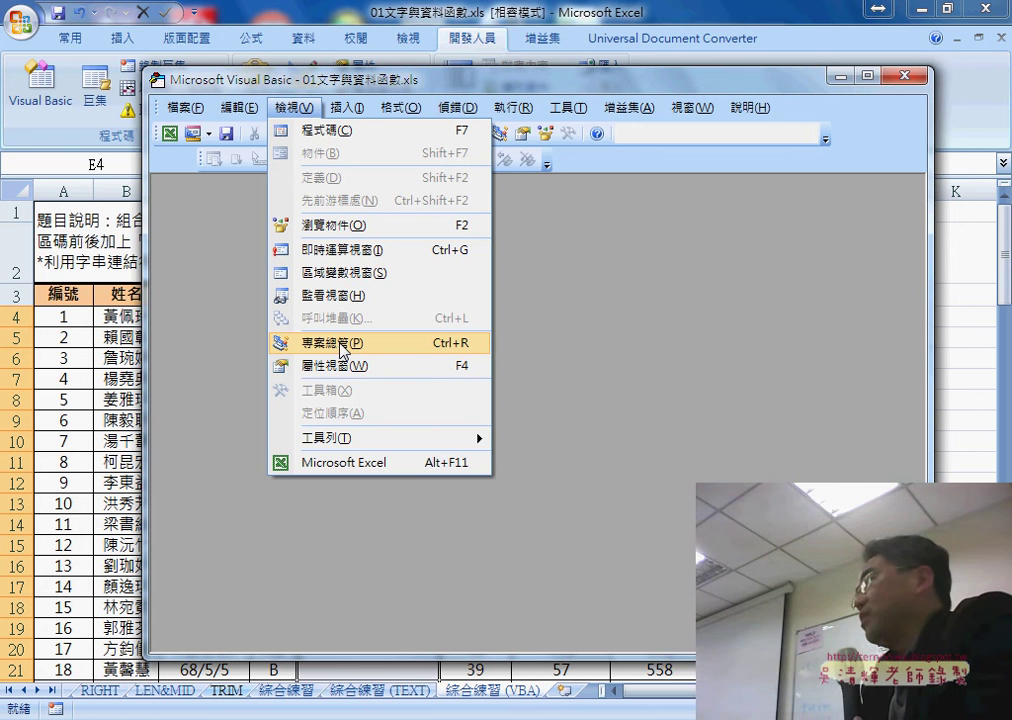
click(312, 343)
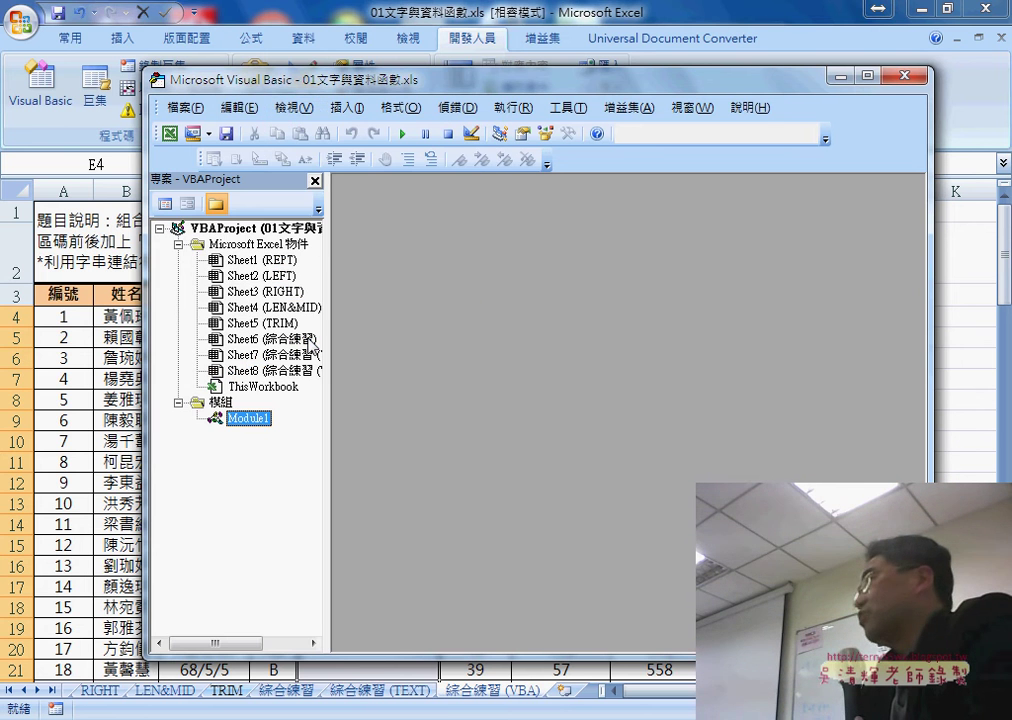
click(314, 181)
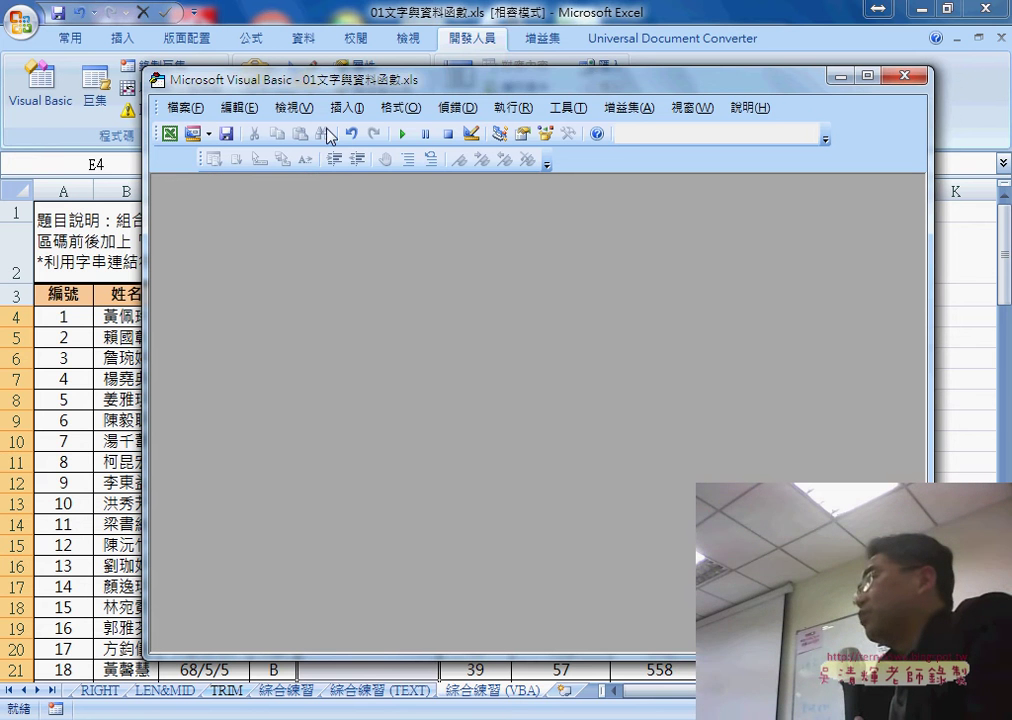
click(293, 107)
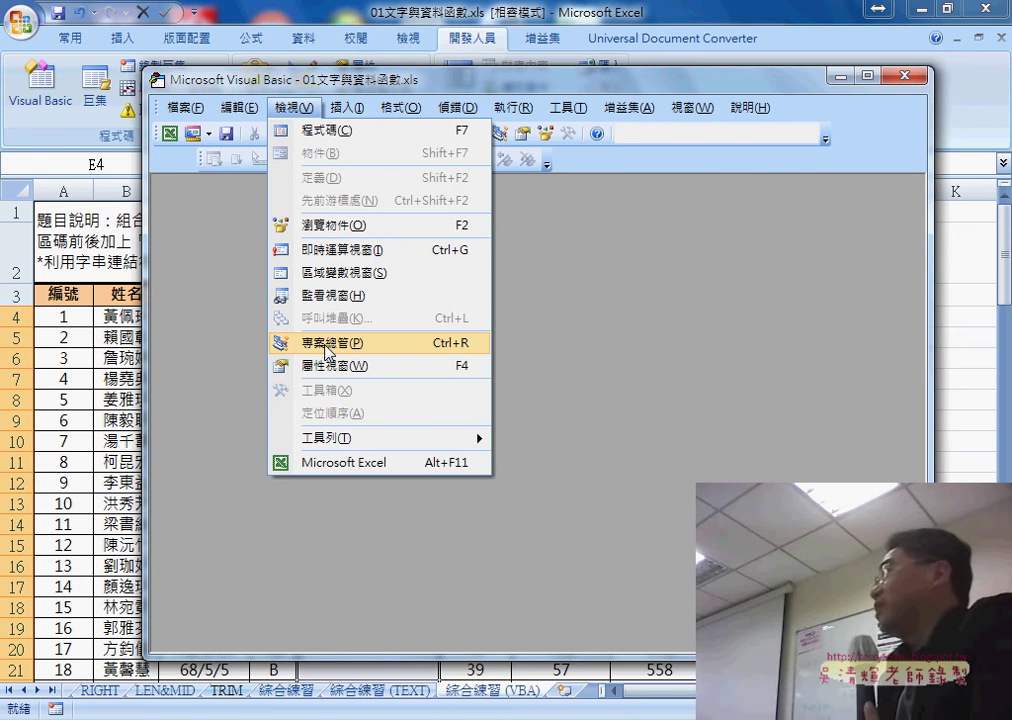
click(328, 352)
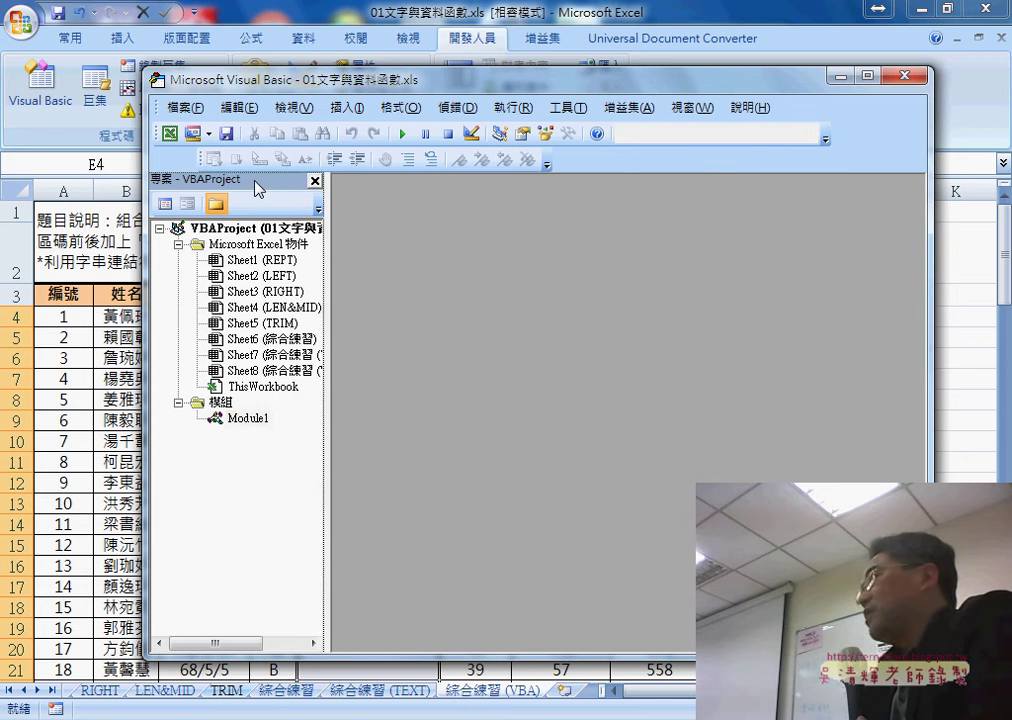
Undock the Project Explorer into a floating window and move it to the left.
drag(258, 182, 513, 245)
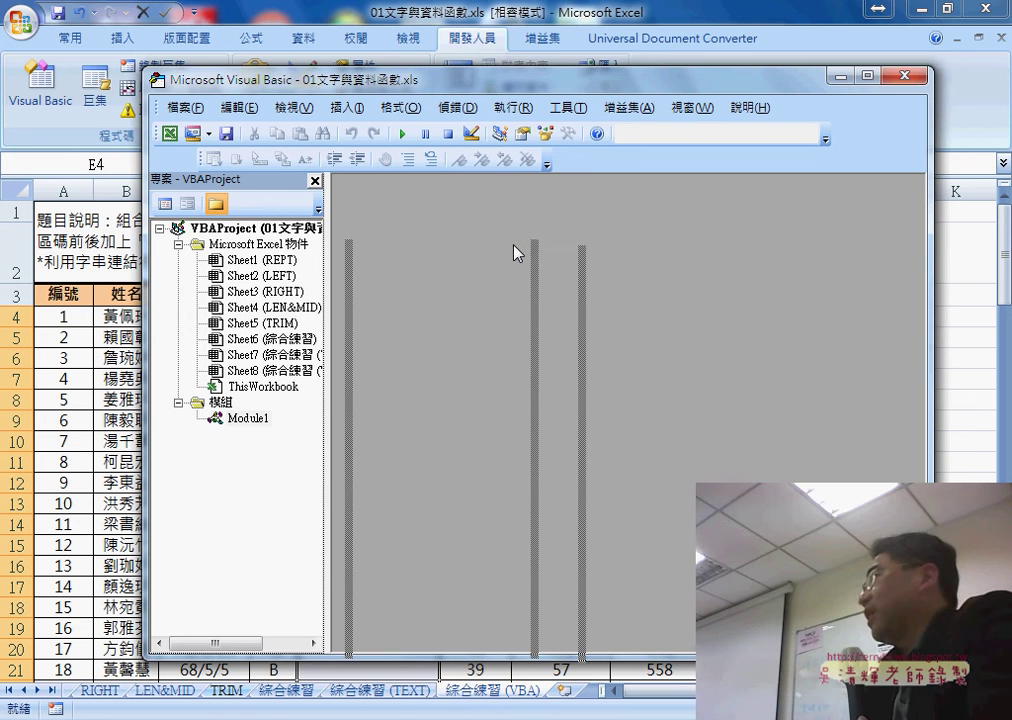
drag(513, 252, 515, 252)
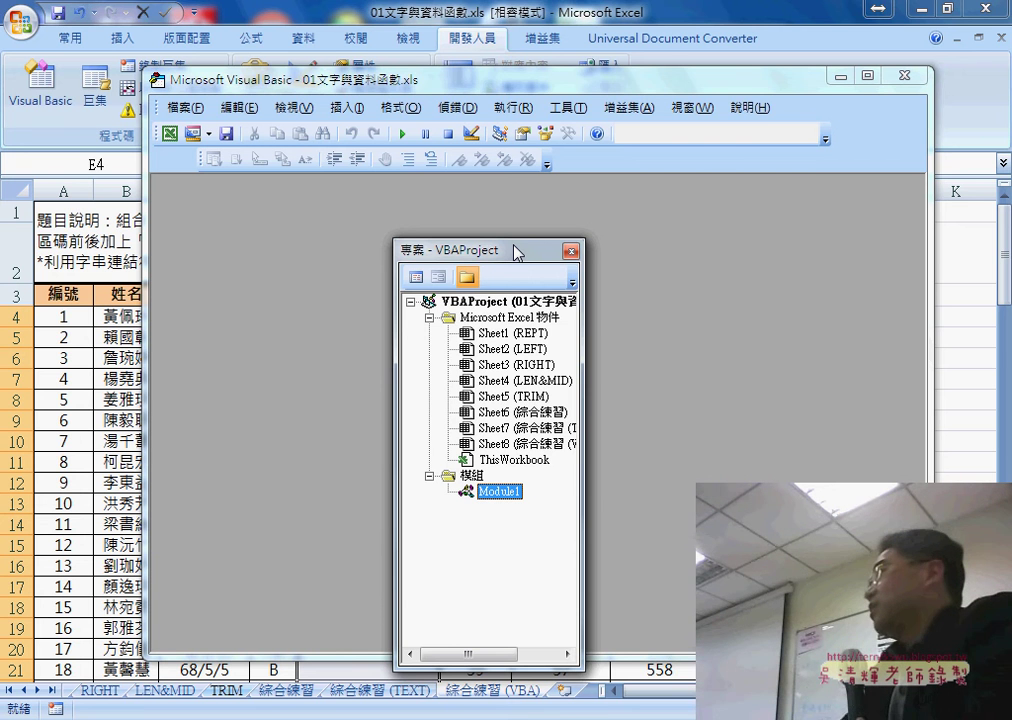
mouse_move(510, 253)
mouse_down()
mouse_move(398, 245)
mouse_move(236, 213)
mouse_move(340, 220)
mouse_move(268, 202)
mouse_up()
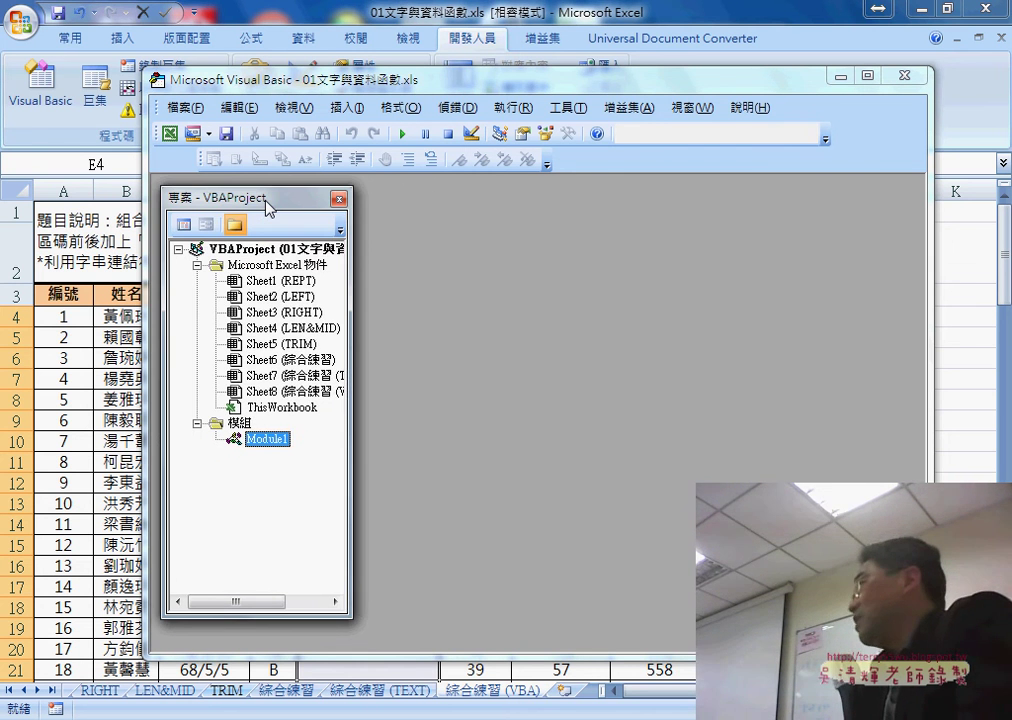
Close Module1's code window and dock the floating Project Explorer back on the left edge.
double_click(268, 440)
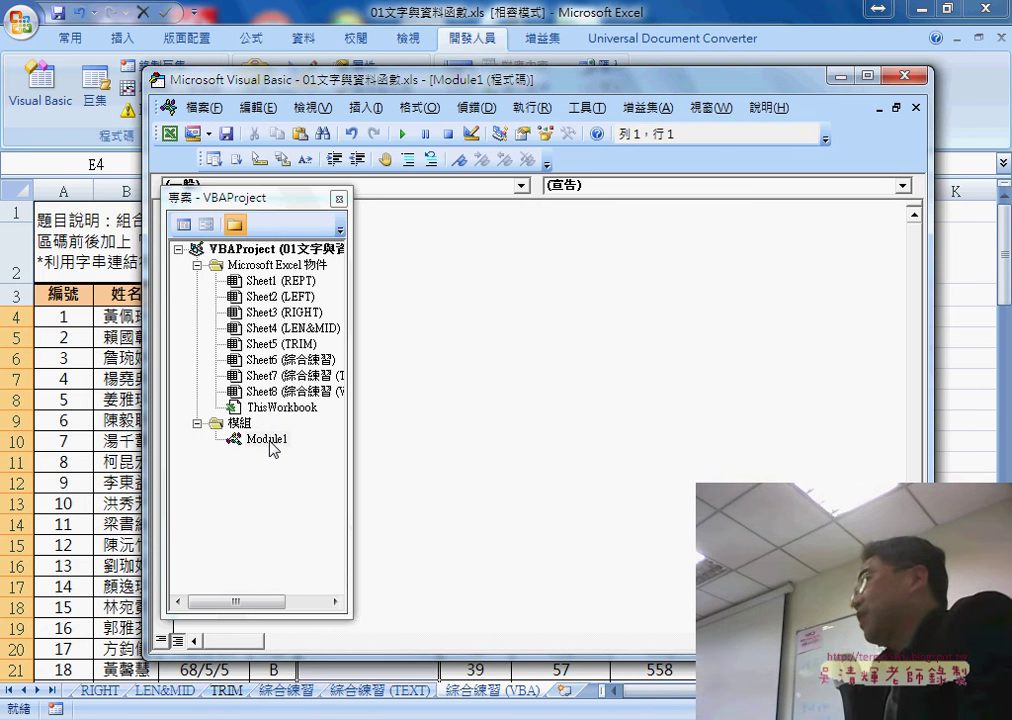
drag(288, 202, 311, 277)
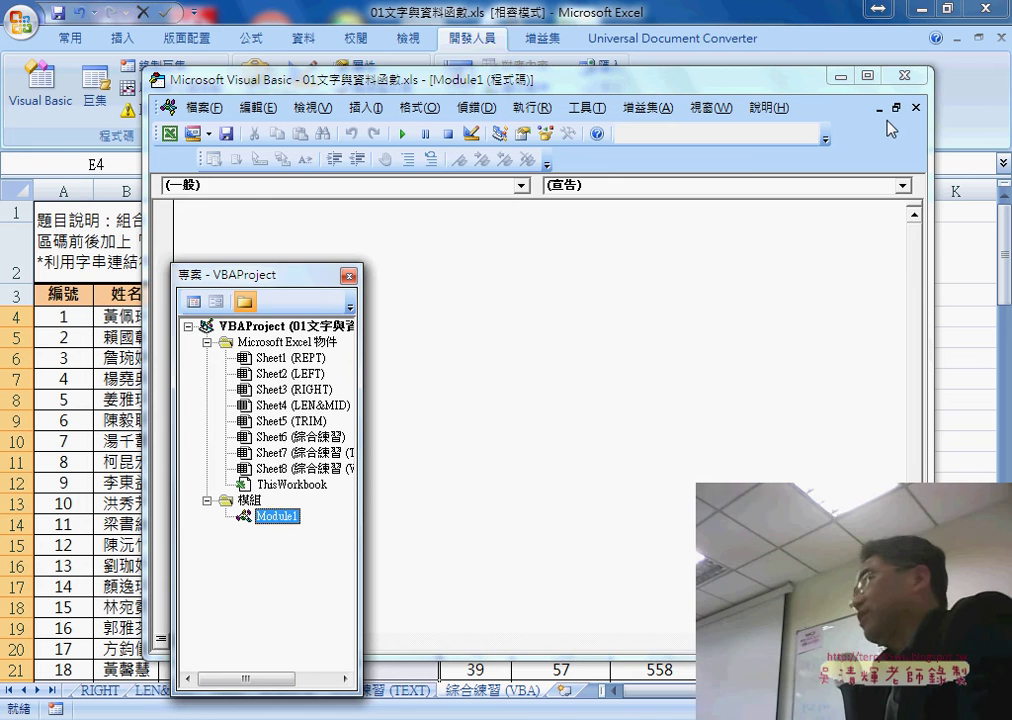
click(915, 107)
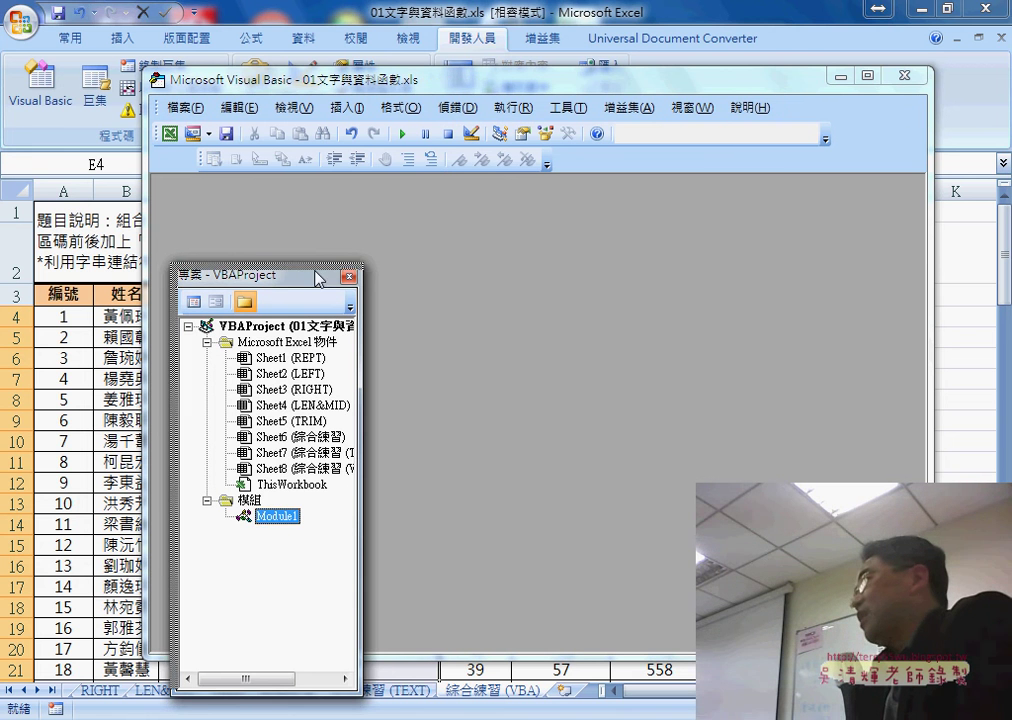
drag(318, 279, 407, 219)
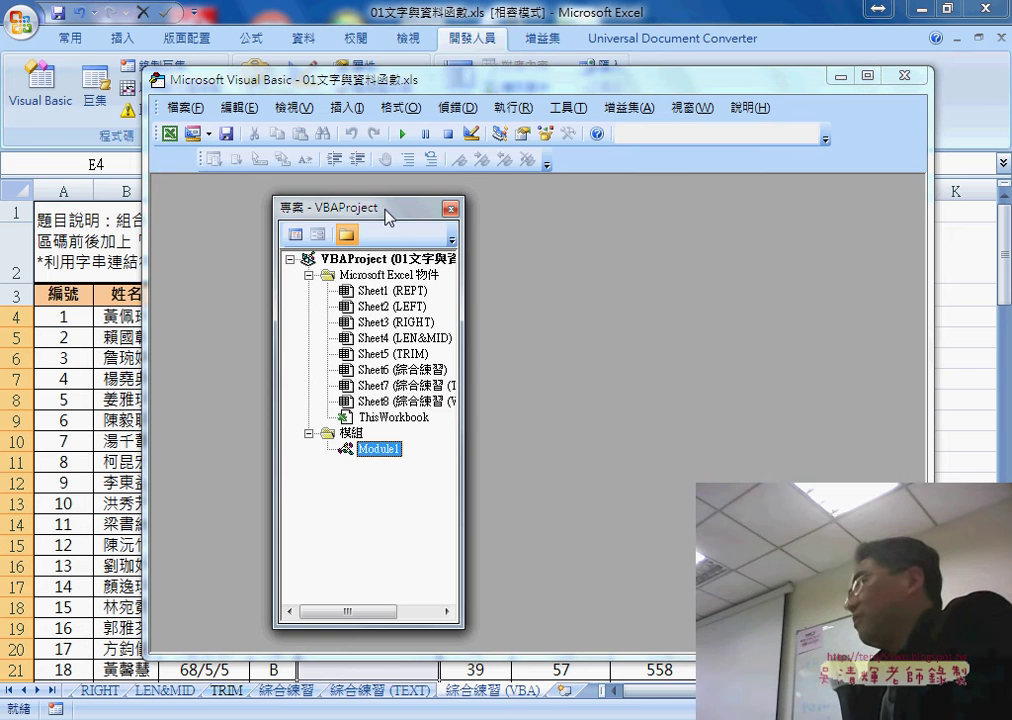
drag(388, 216, 156, 205)
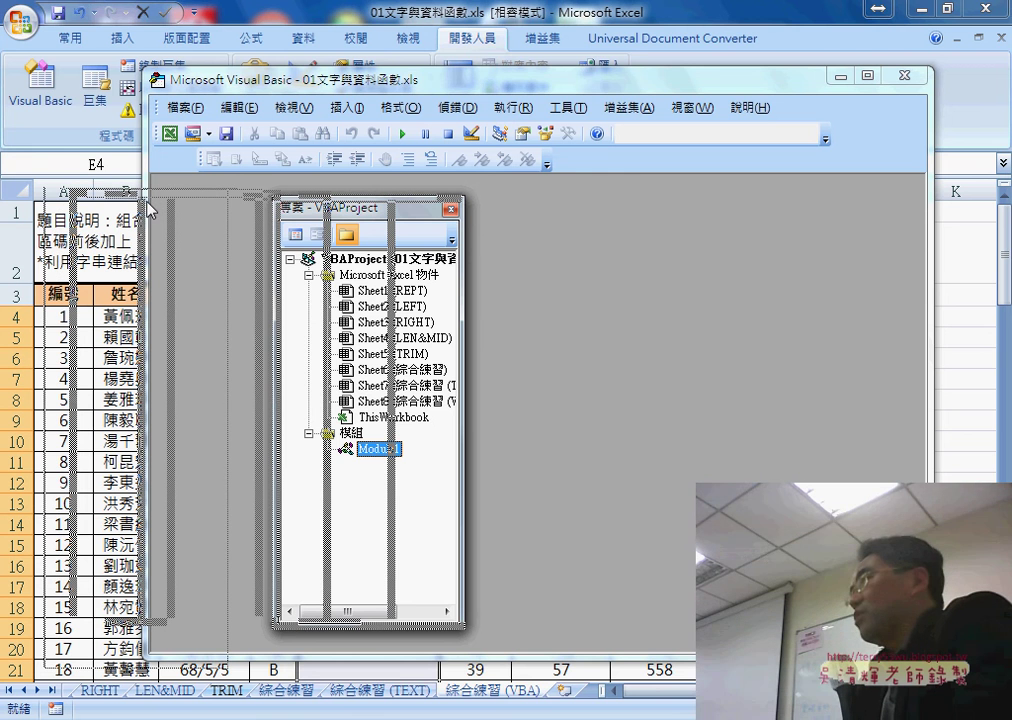
drag(157, 207, 147, 207)
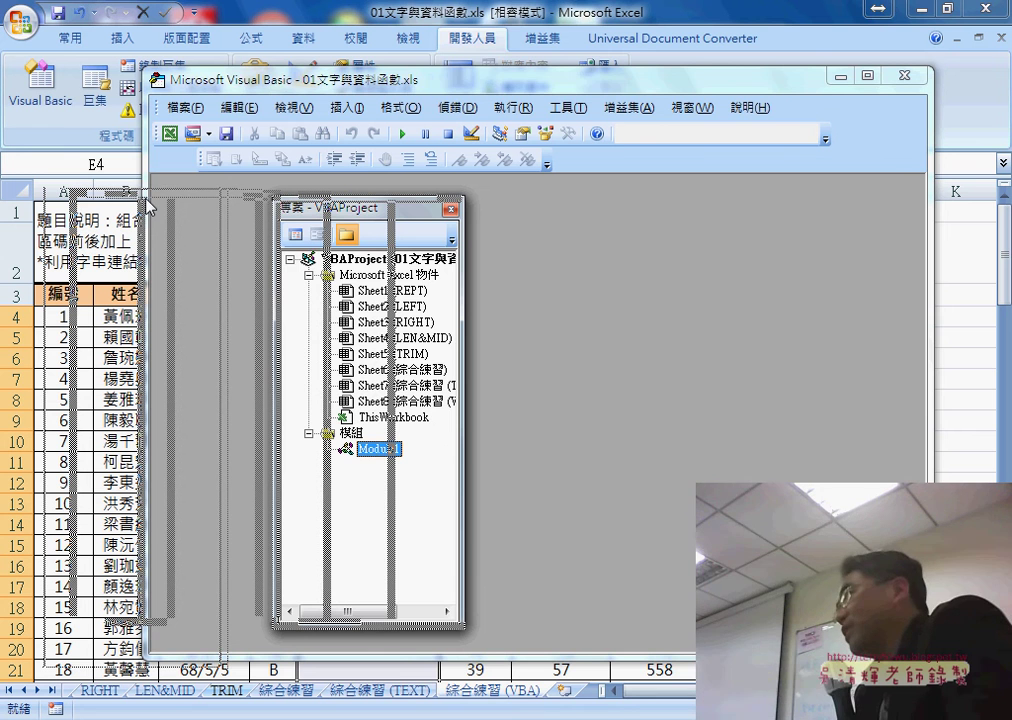
drag(148, 203, 143, 197)
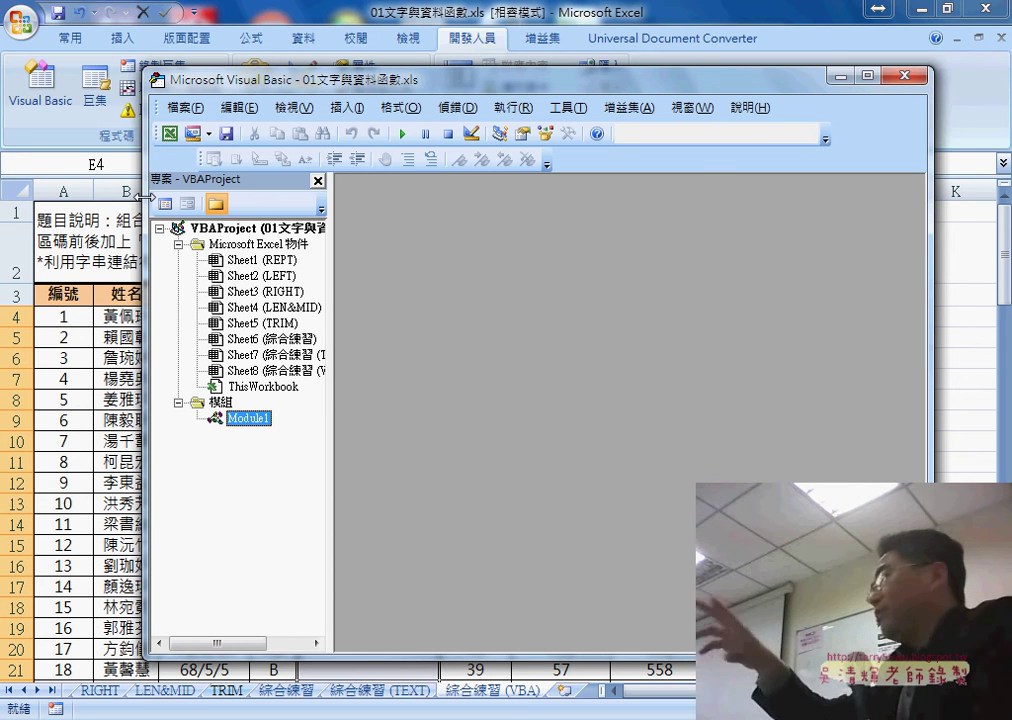
mouse_move(254, 184)
mouse_down()
mouse_move(391, 221)
mouse_move(148, 196)
mouse_up()
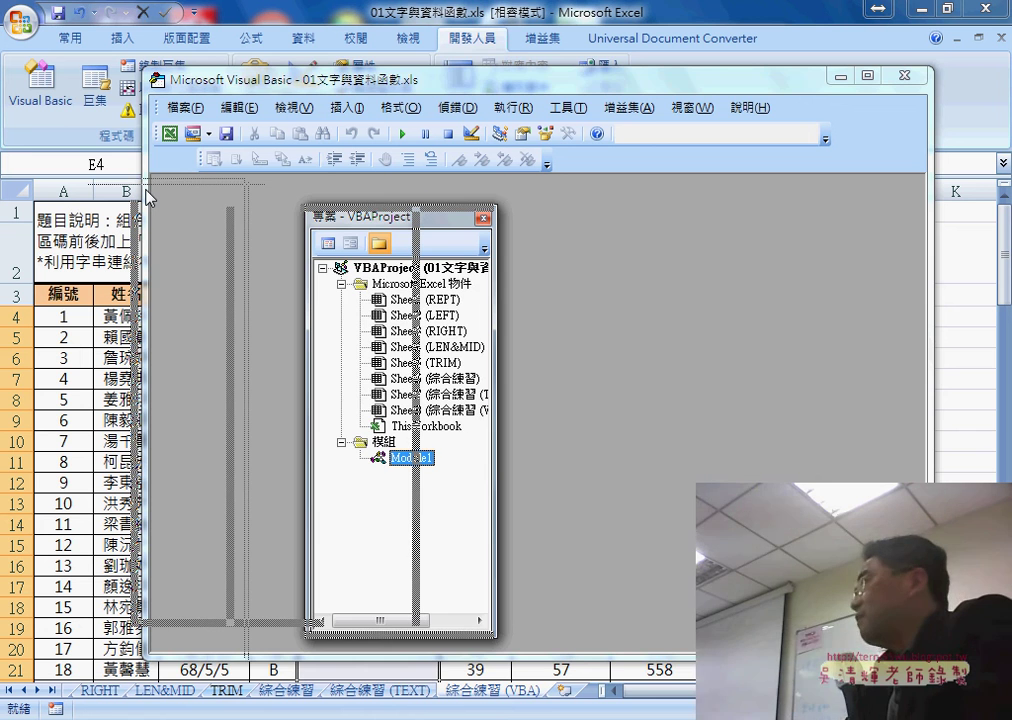
drag(148, 196, 145, 192)
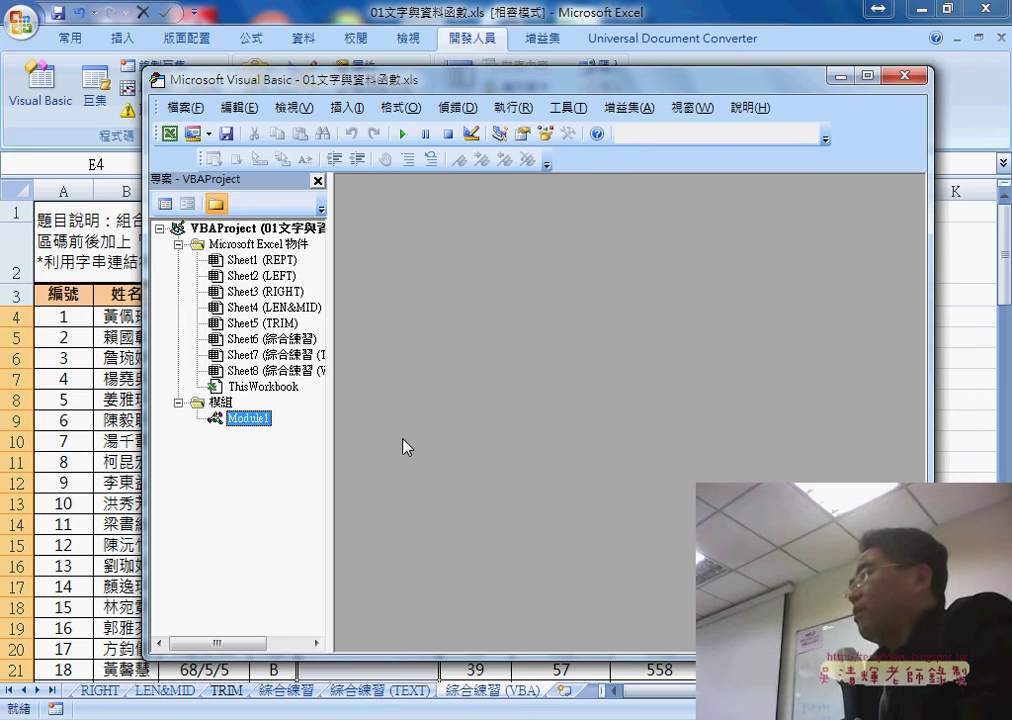
double_click(252, 419)
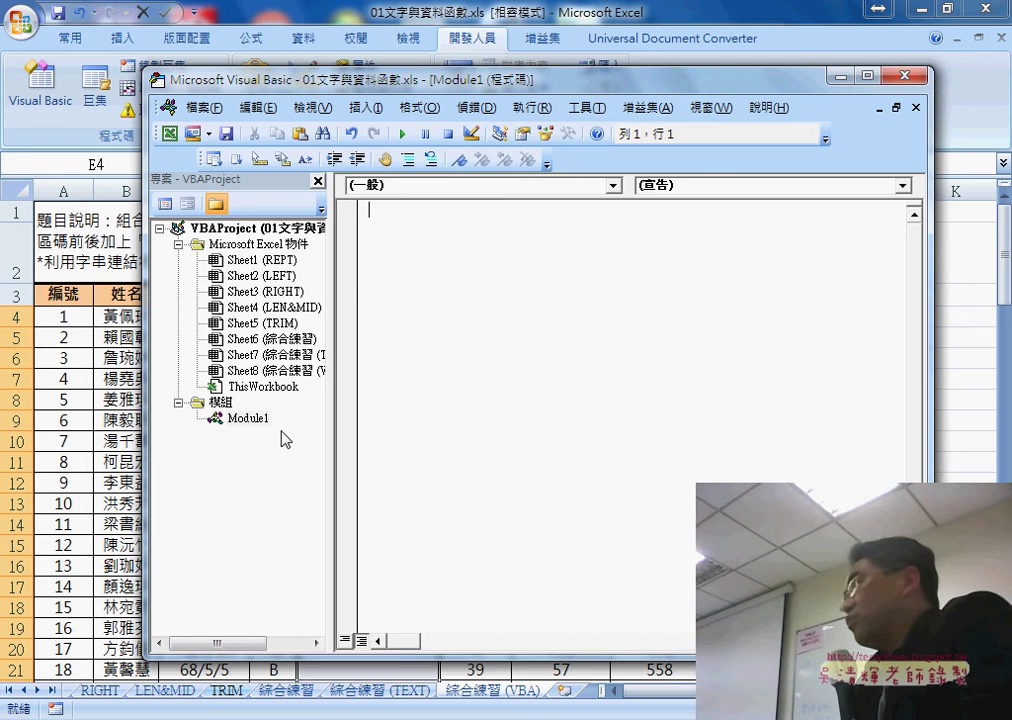
click(250, 419)
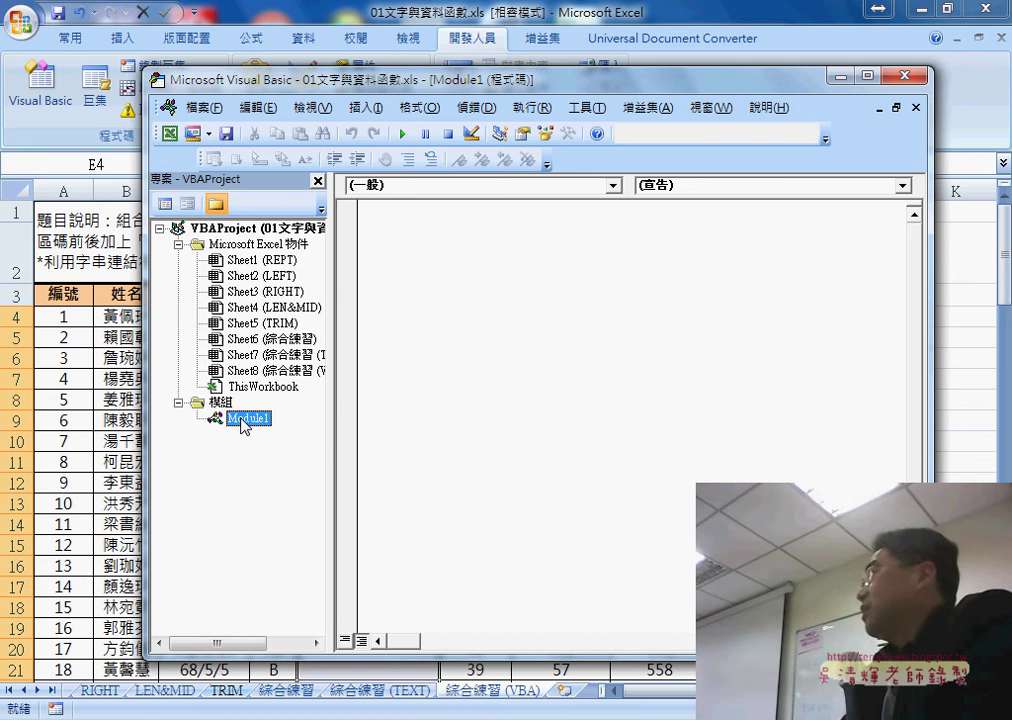
Insert a new Module2 from ThisWorkbook's 插入 > 模組 menu, then select Module1.
right_click(245, 386)
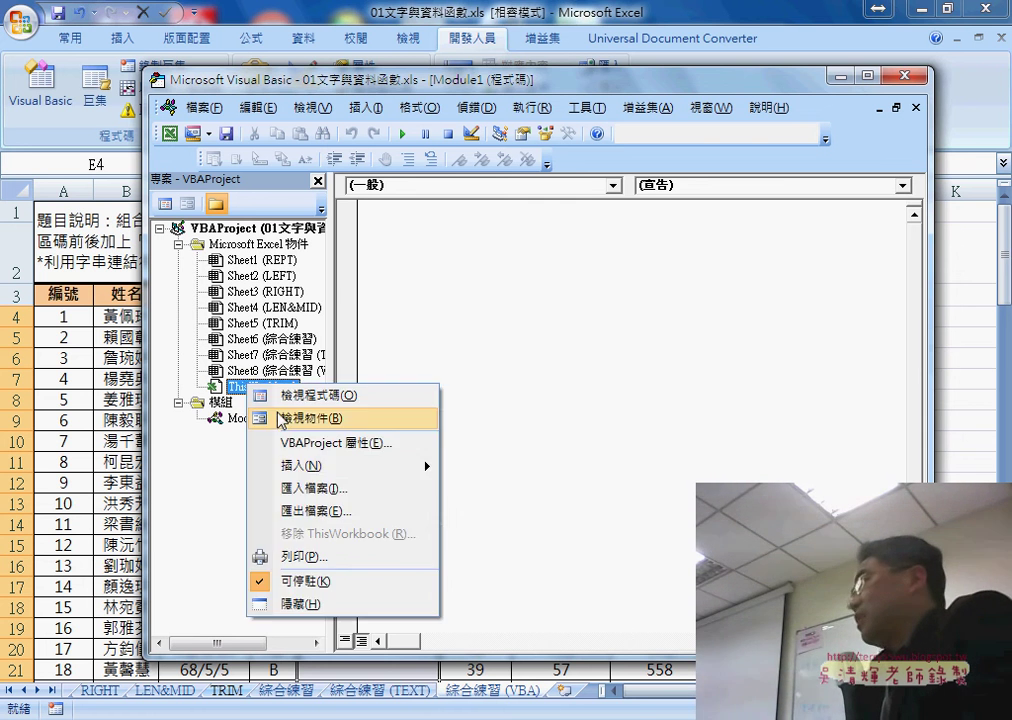
mouse_move(410, 466)
click(506, 491)
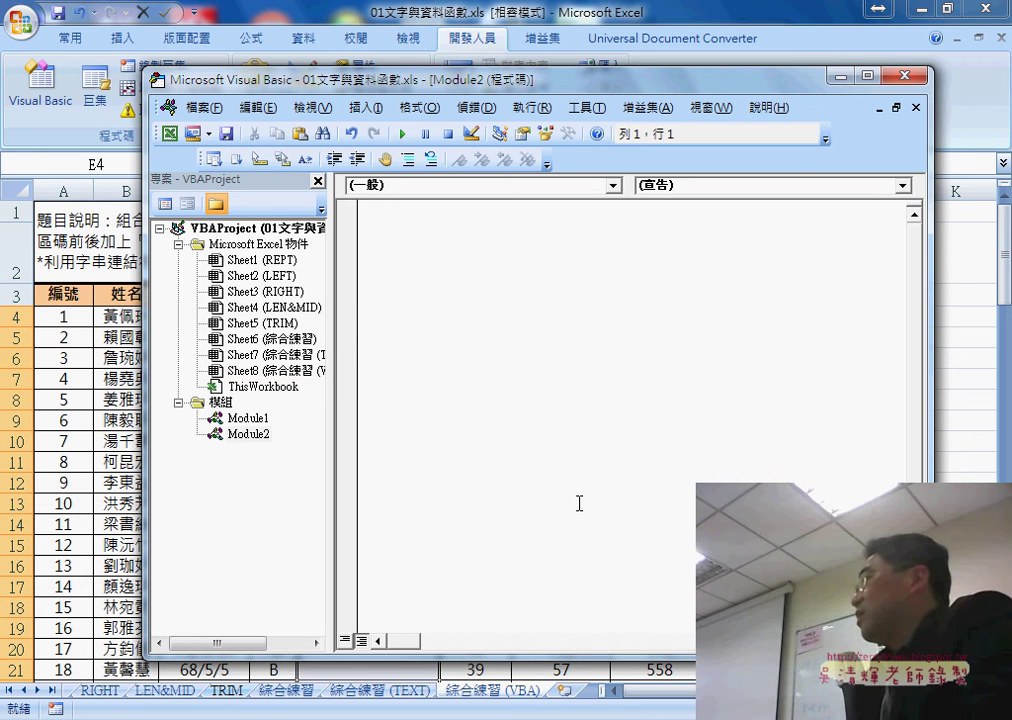
click(246, 434)
click(711, 332)
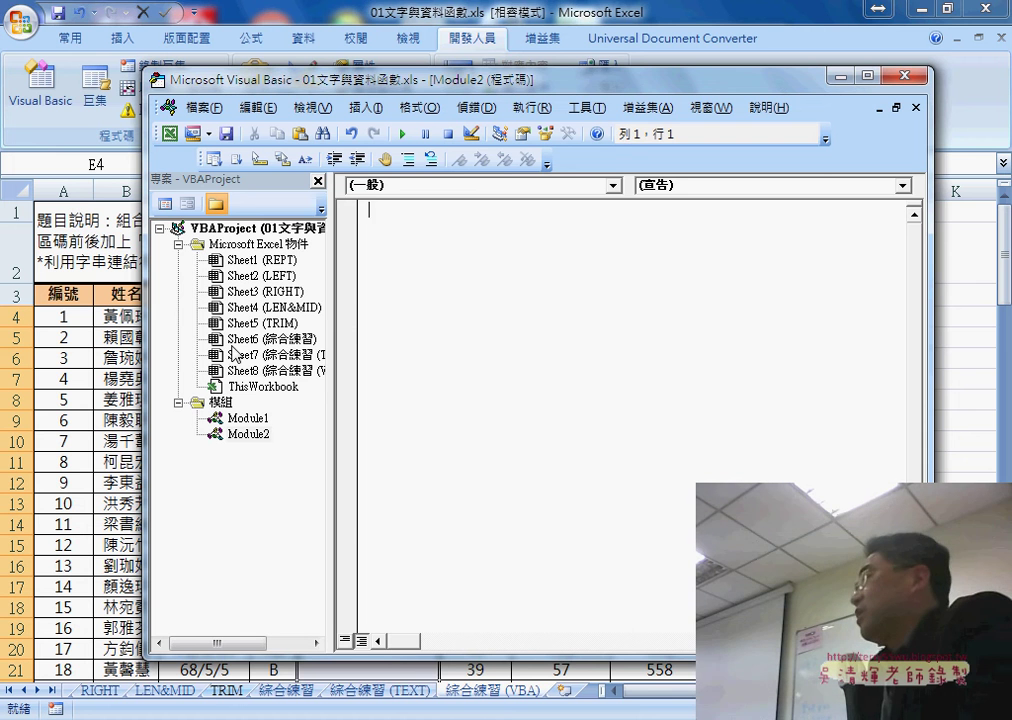
click(255, 421)
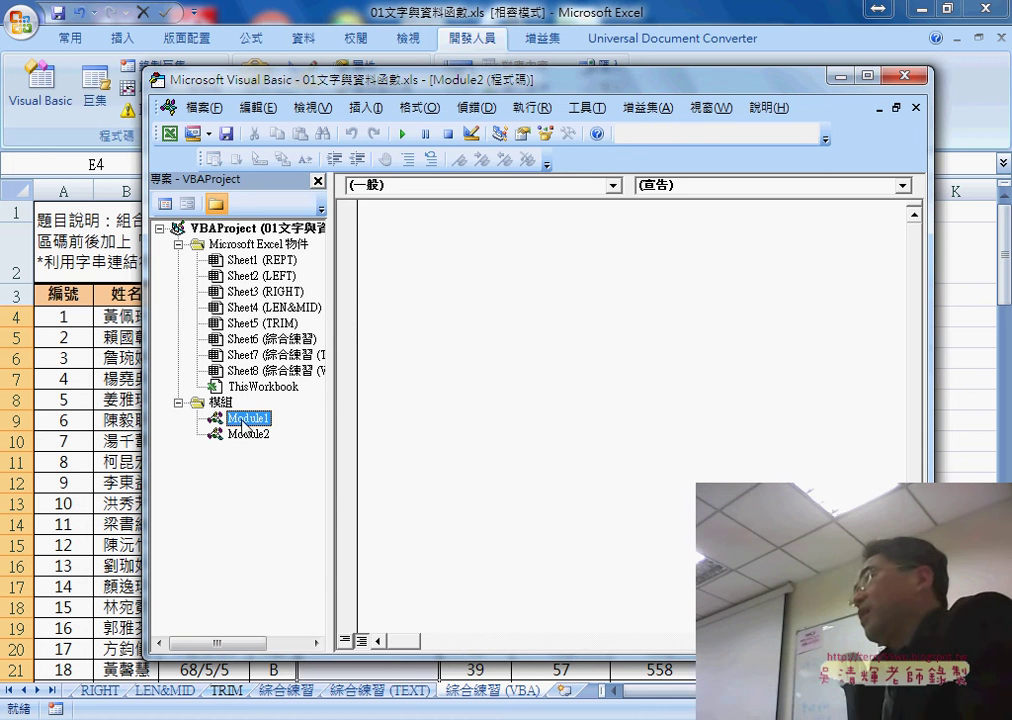
Show the Properties pane for Sheet6 via 檢視 > 屬性視窗.
right_click(258, 340)
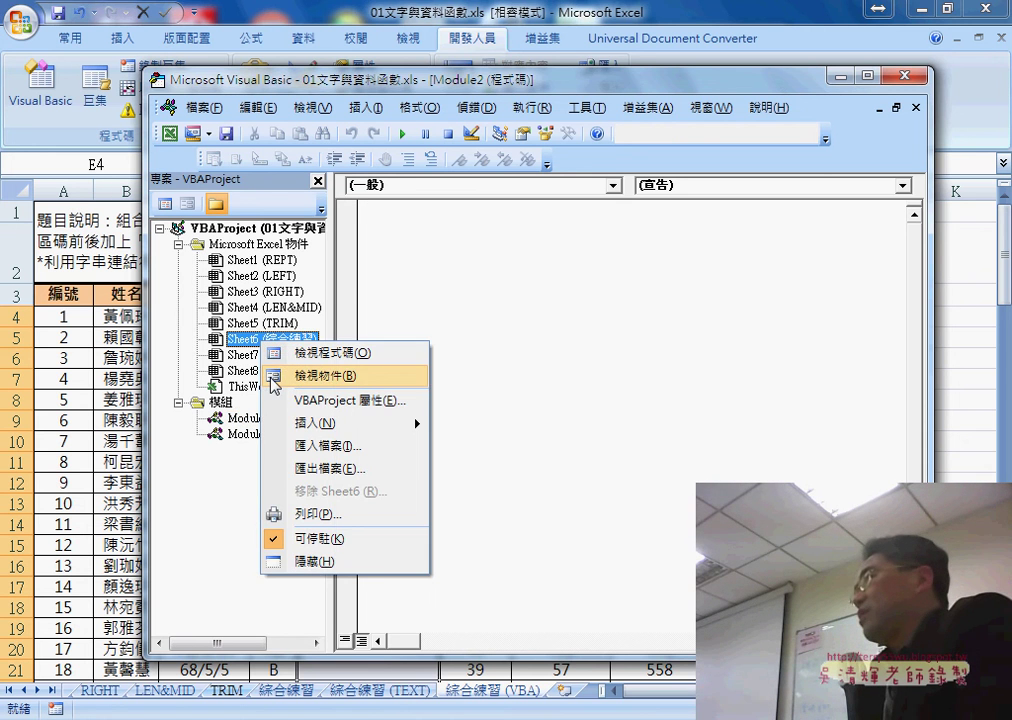
click(316, 107)
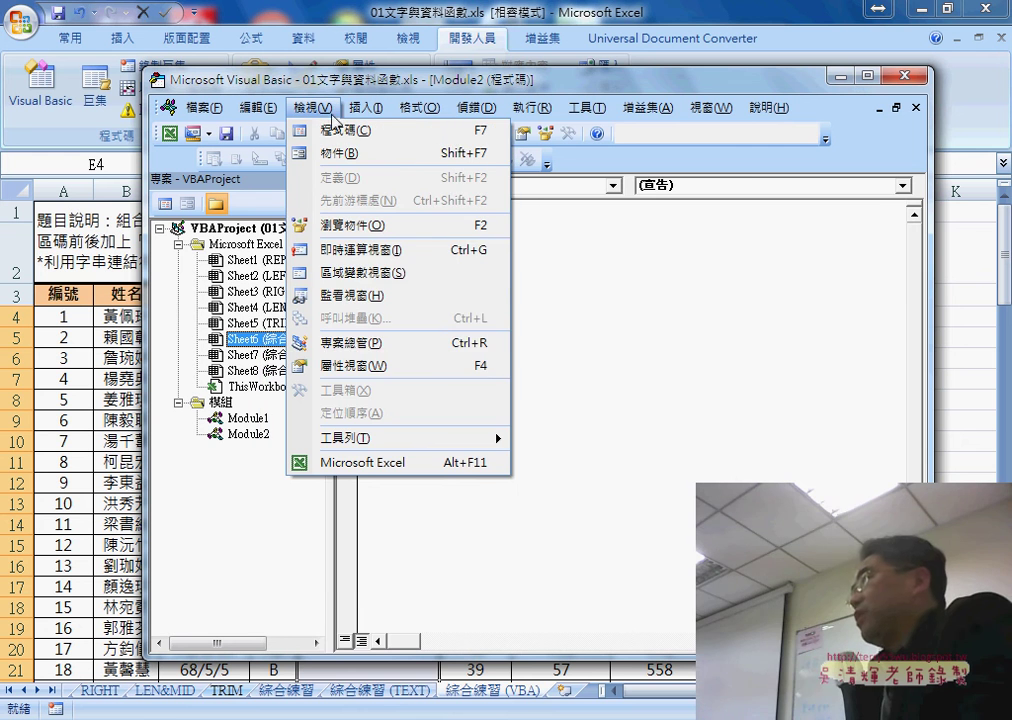
click(350, 366)
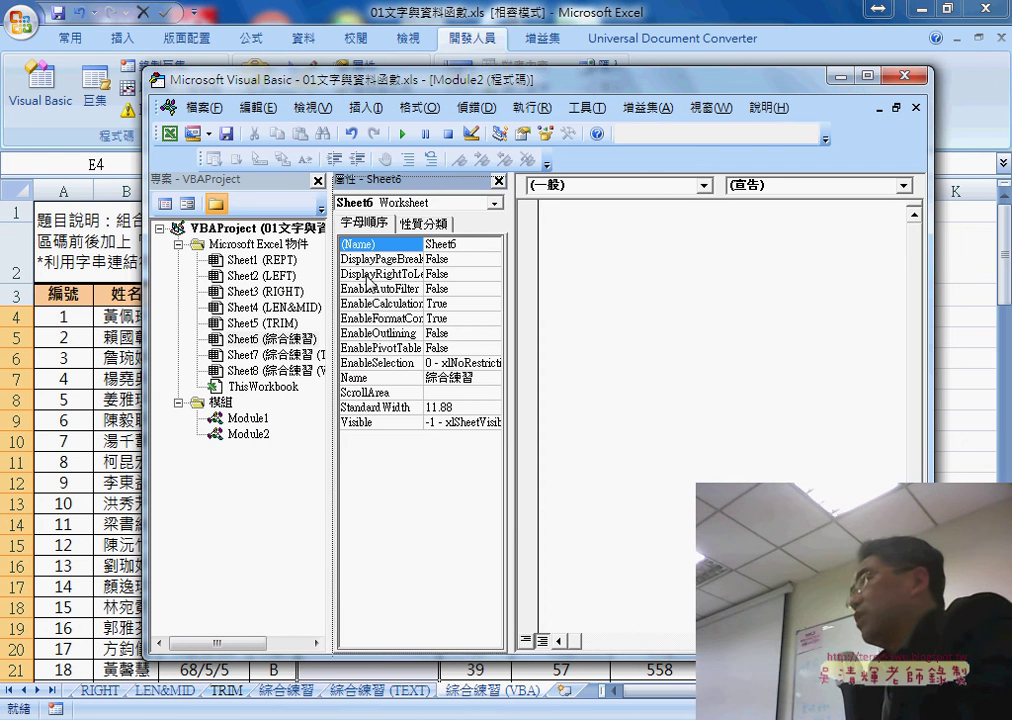
Dock the Properties pane below the project tree and enlarge it.
drag(370, 180, 155, 521)
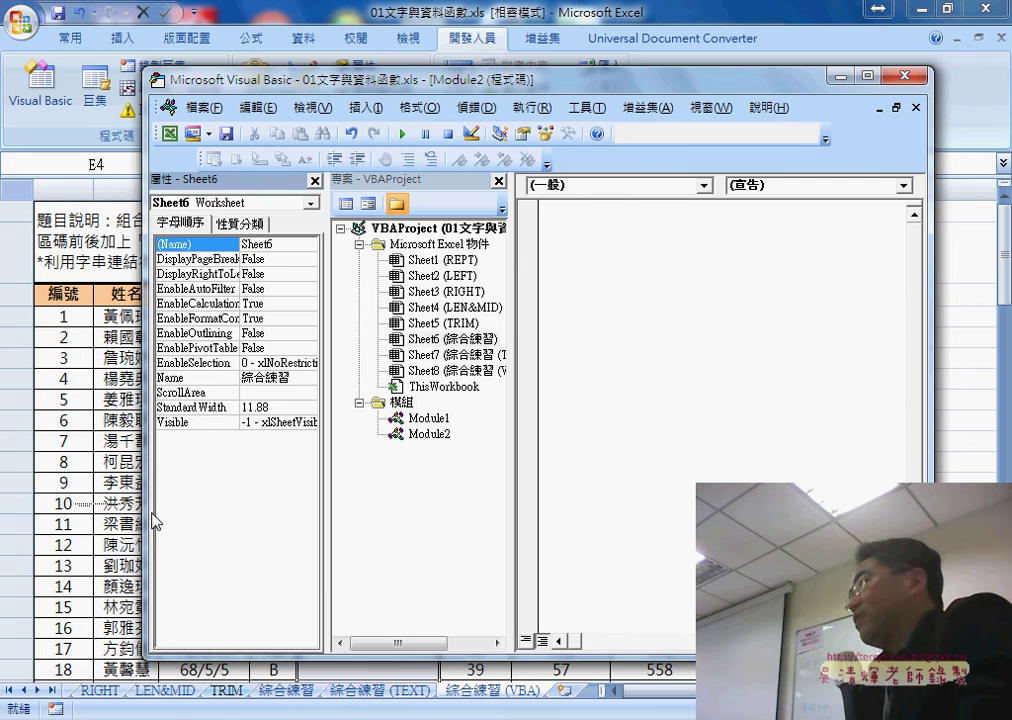
drag(245, 179, 397, 664)
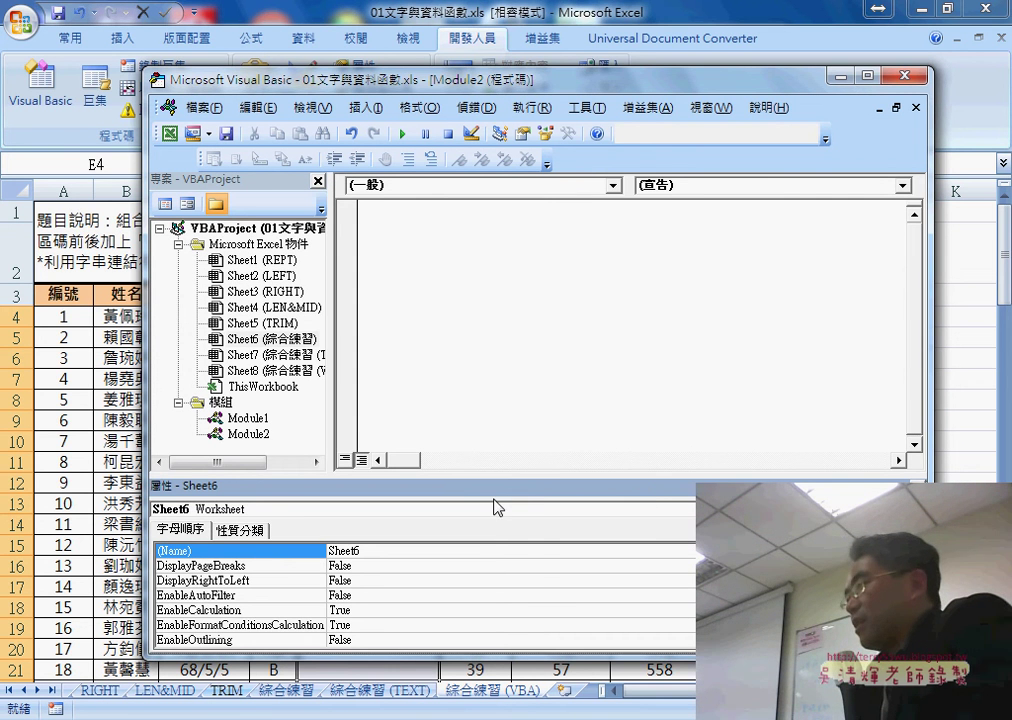
drag(497, 490, 150, 593)
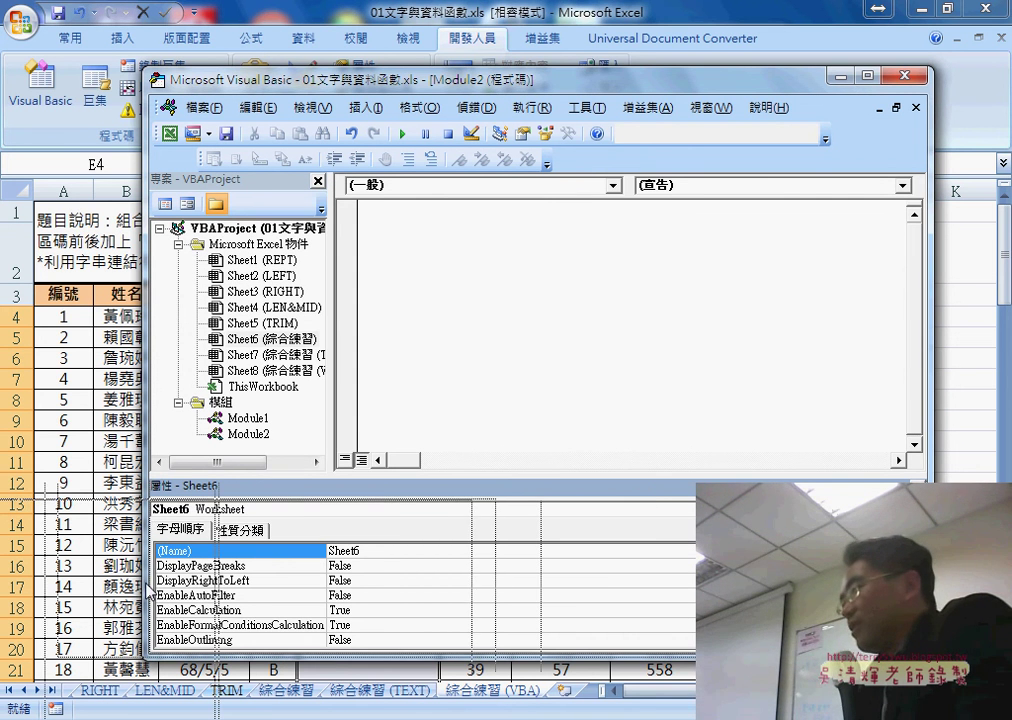
drag(150, 593, 143, 662)
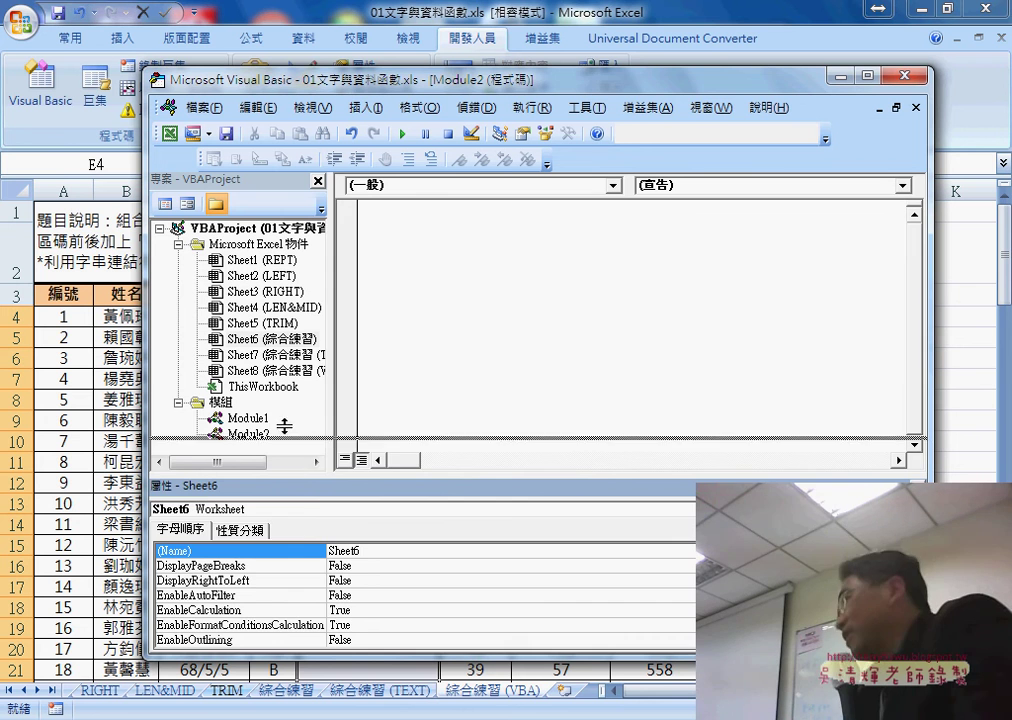
drag(284, 477, 285, 428)
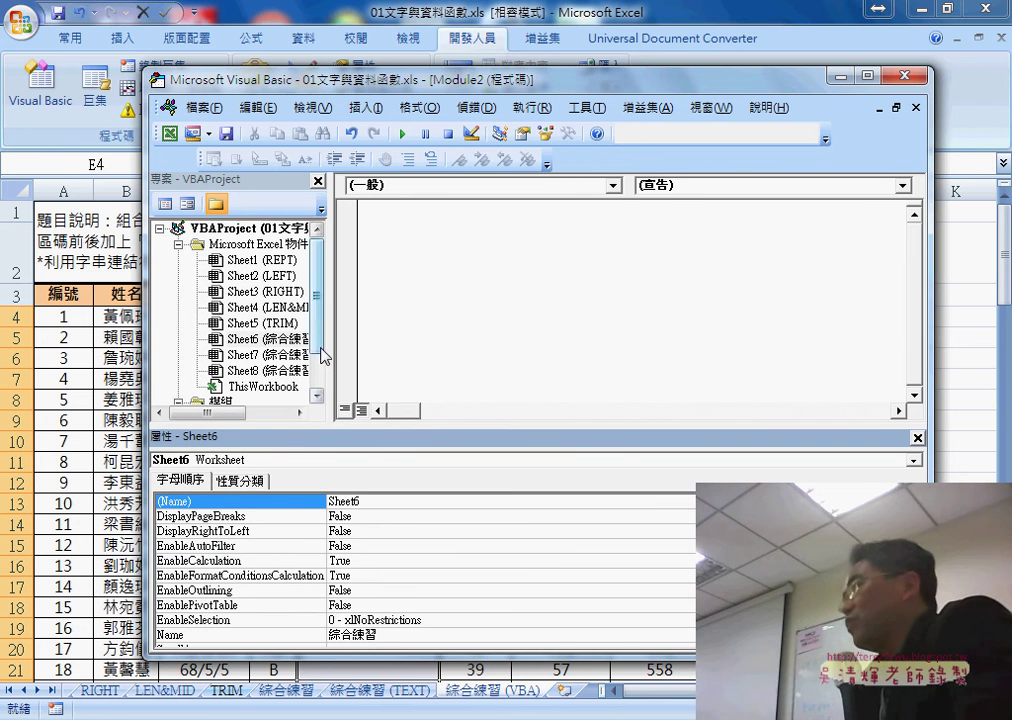
mouse_move(322, 344)
mouse_down()
mouse_move(322, 370)
mouse_move(322, 334)
mouse_up()
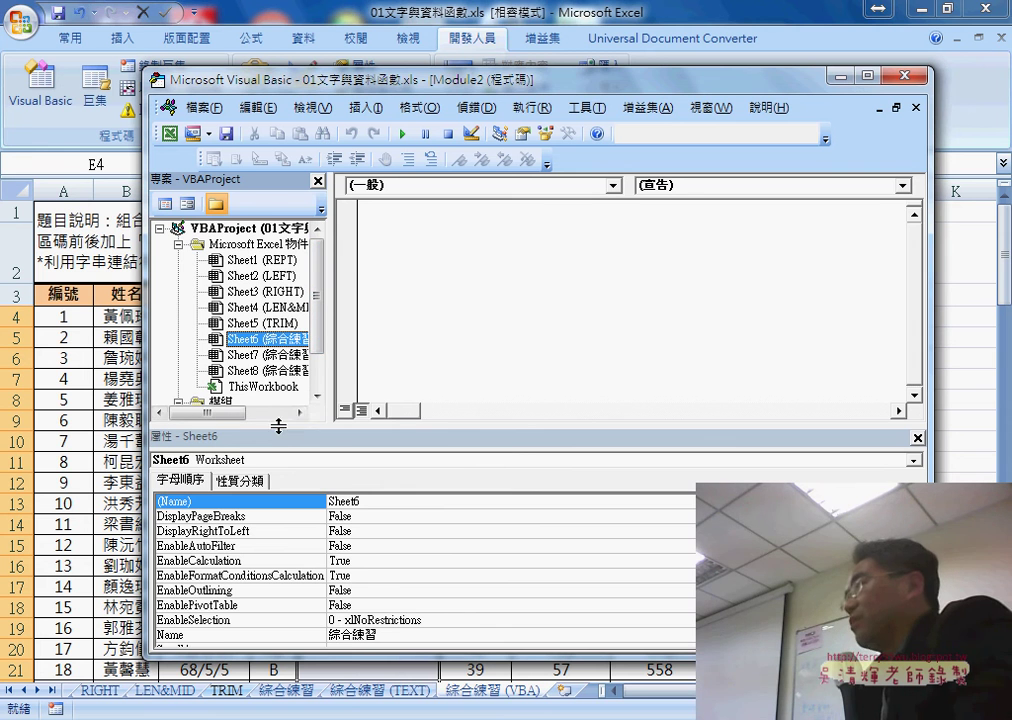
drag(280, 425, 280, 409)
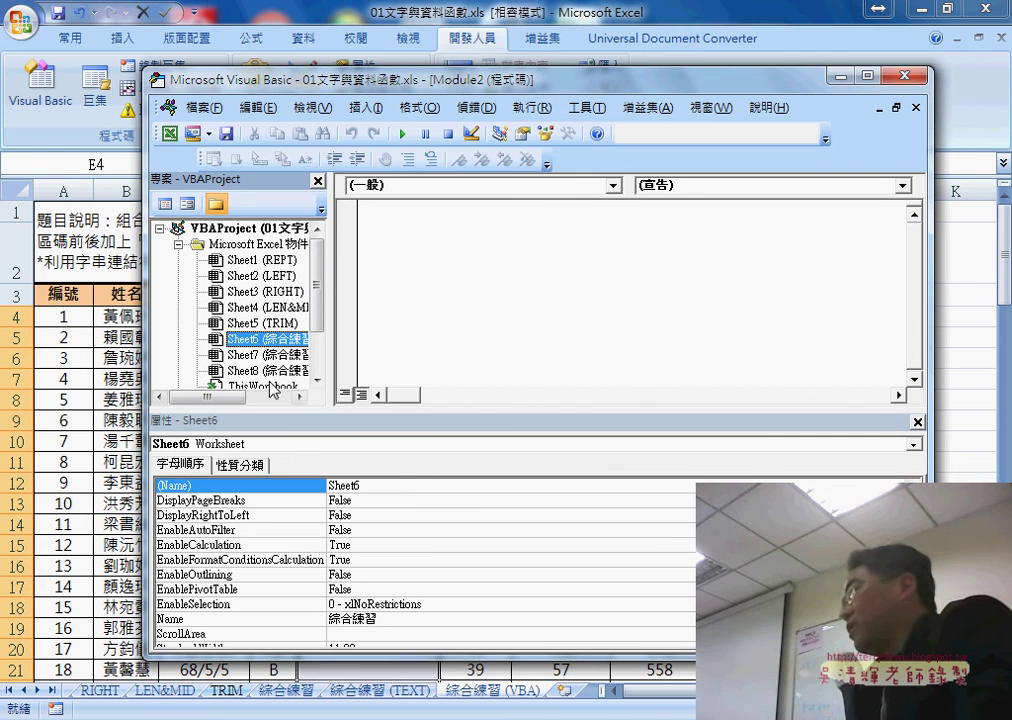
Insert another code module, Module3, via 插入 > 模組.
right_click(262, 323)
mouse_move(395, 410)
click(462, 431)
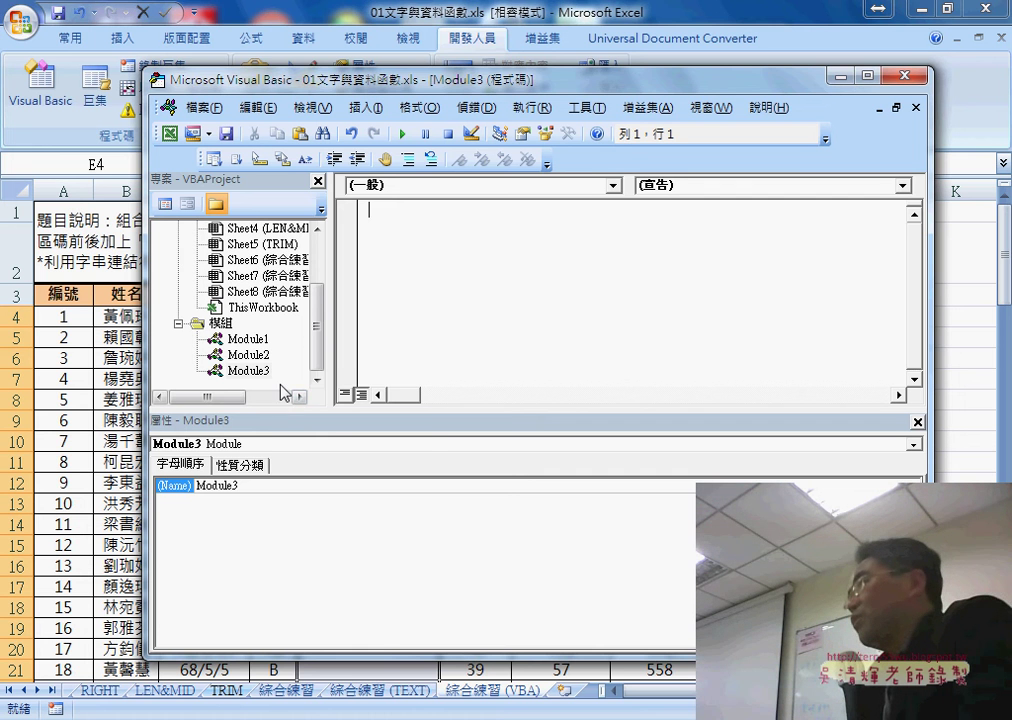
Remove Module3 and Module2 with 移除, answering 否(N) to exporting each.
click(250, 371)
right_click(252, 371)
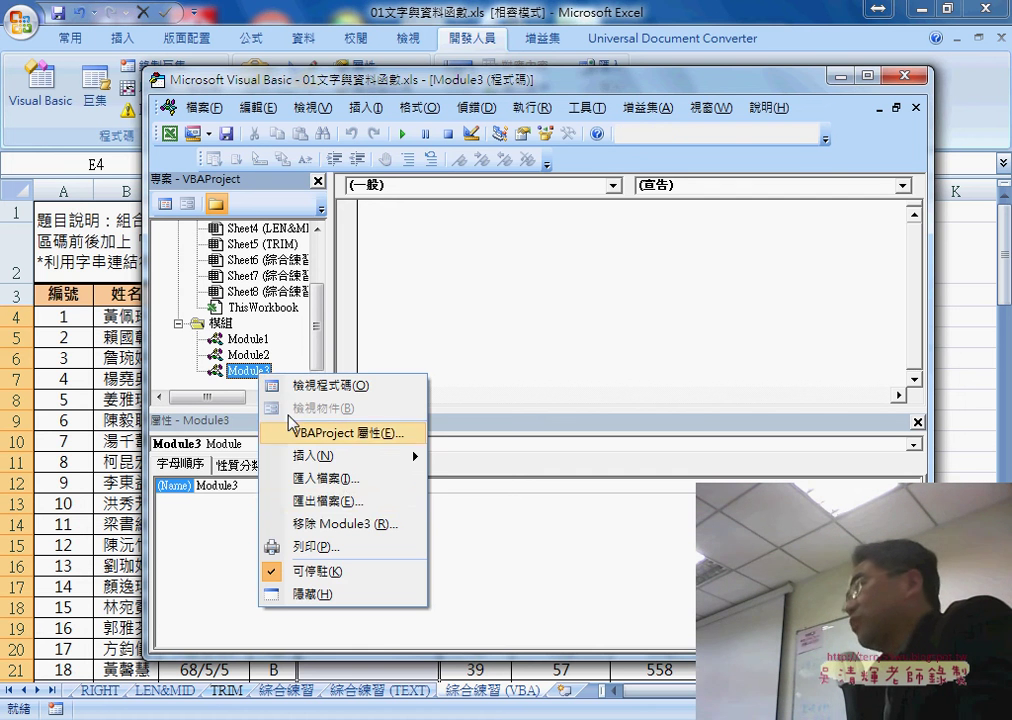
click(332, 523)
click(478, 441)
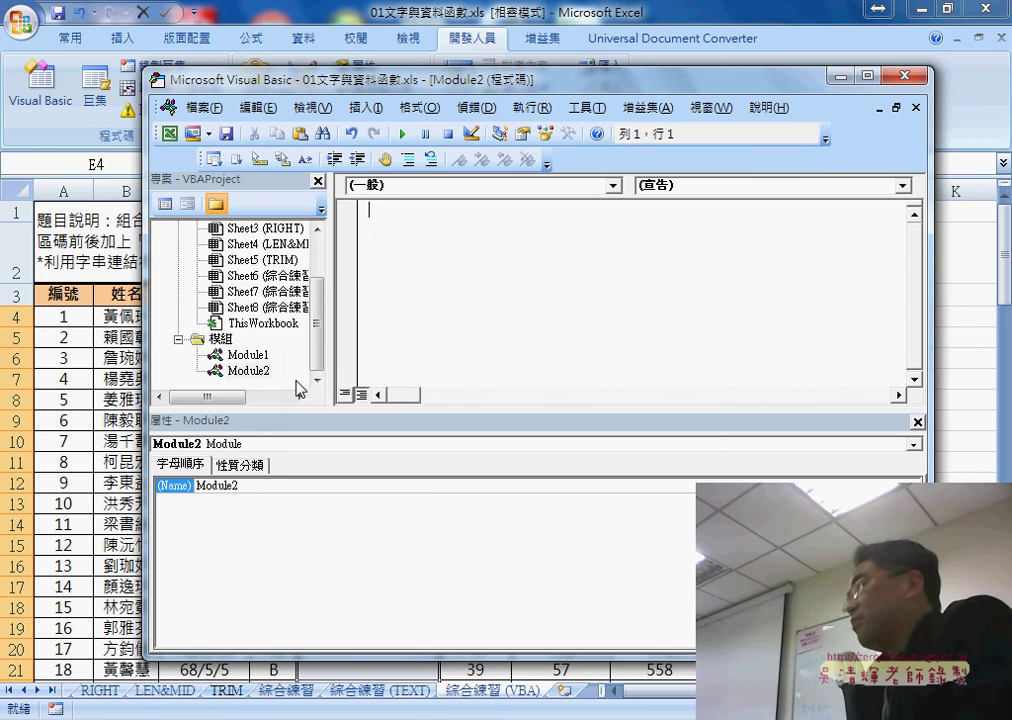
right_click(252, 370)
click(390, 514)
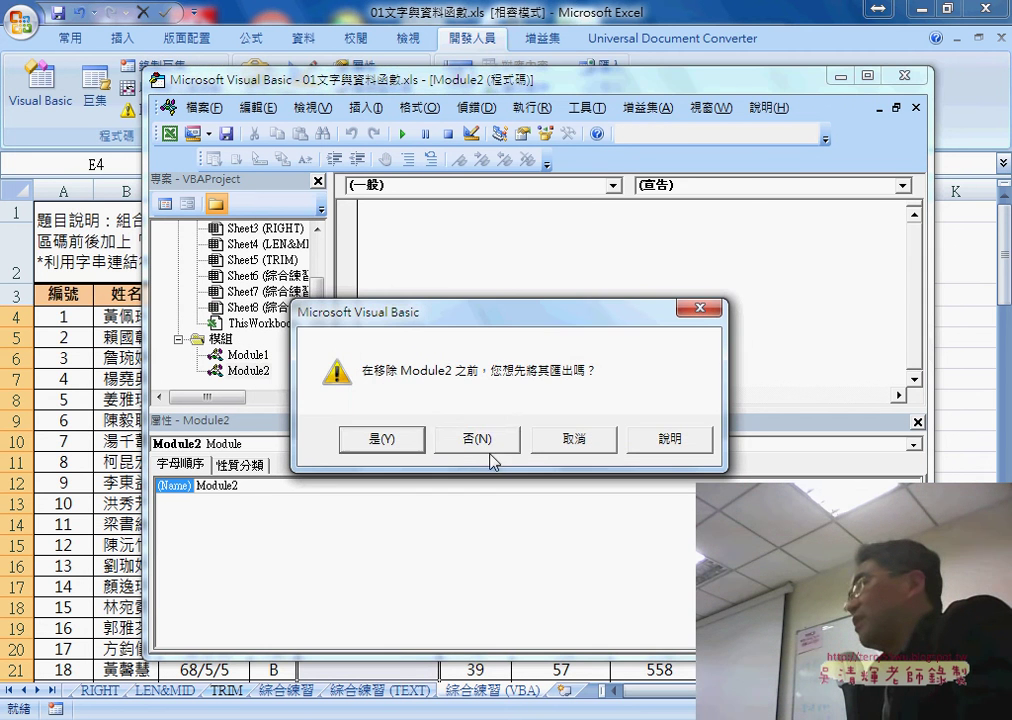
click(481, 440)
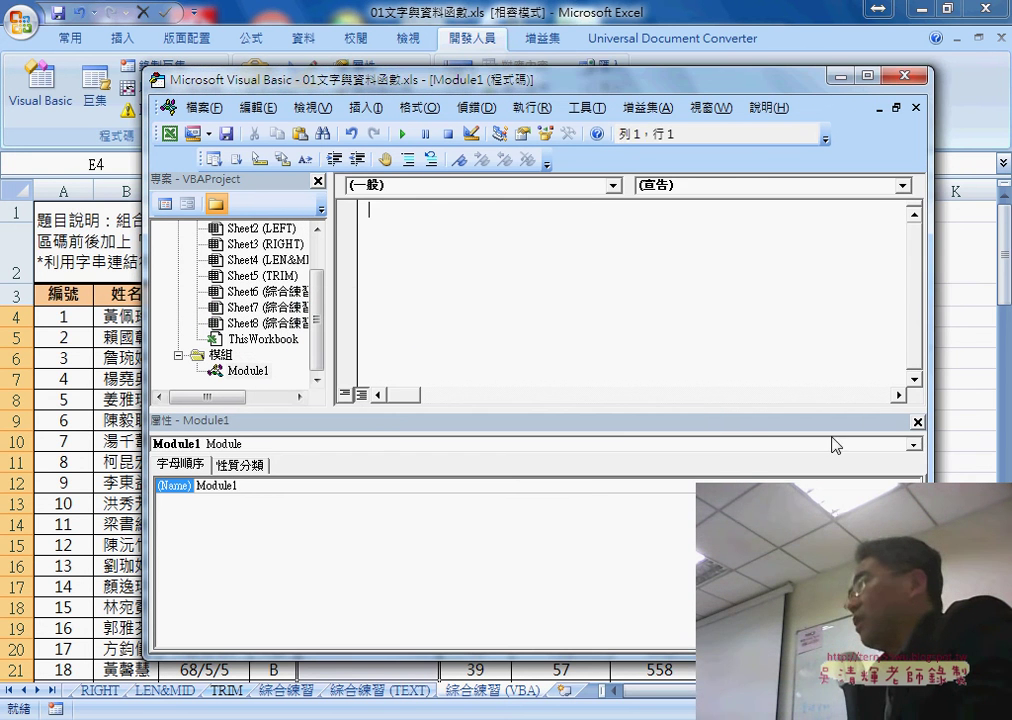
Close the Properties pane and shift the editor to reveal the 門號 and 清除 buttons.
click(917, 421)
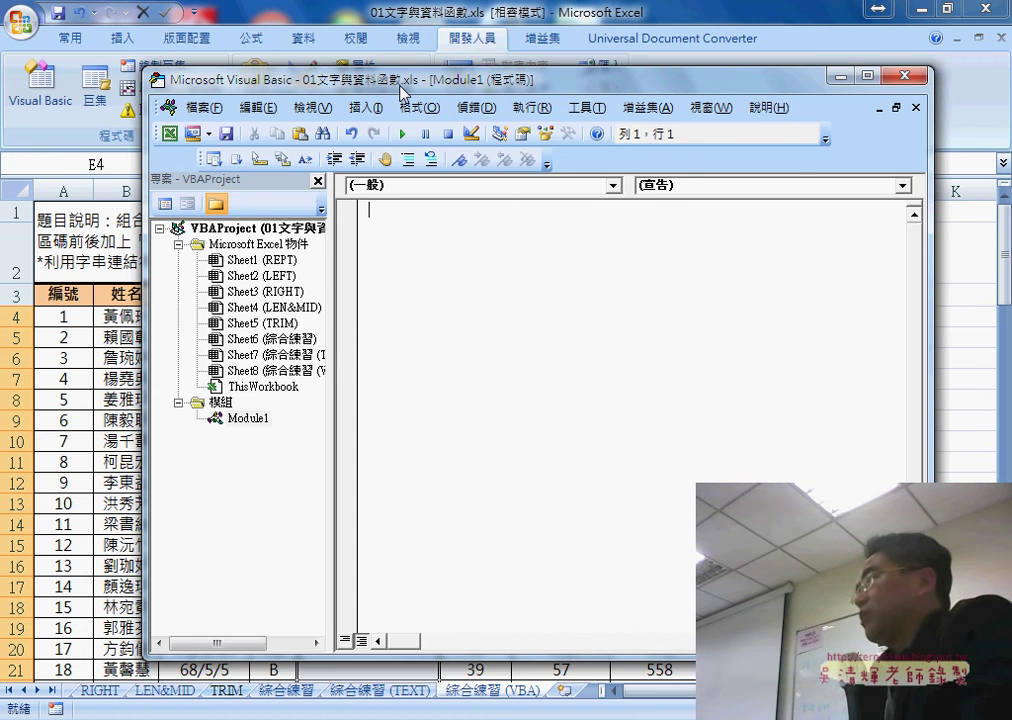
drag(400, 87, 490, 117)
drag(360, 118, 426, 393)
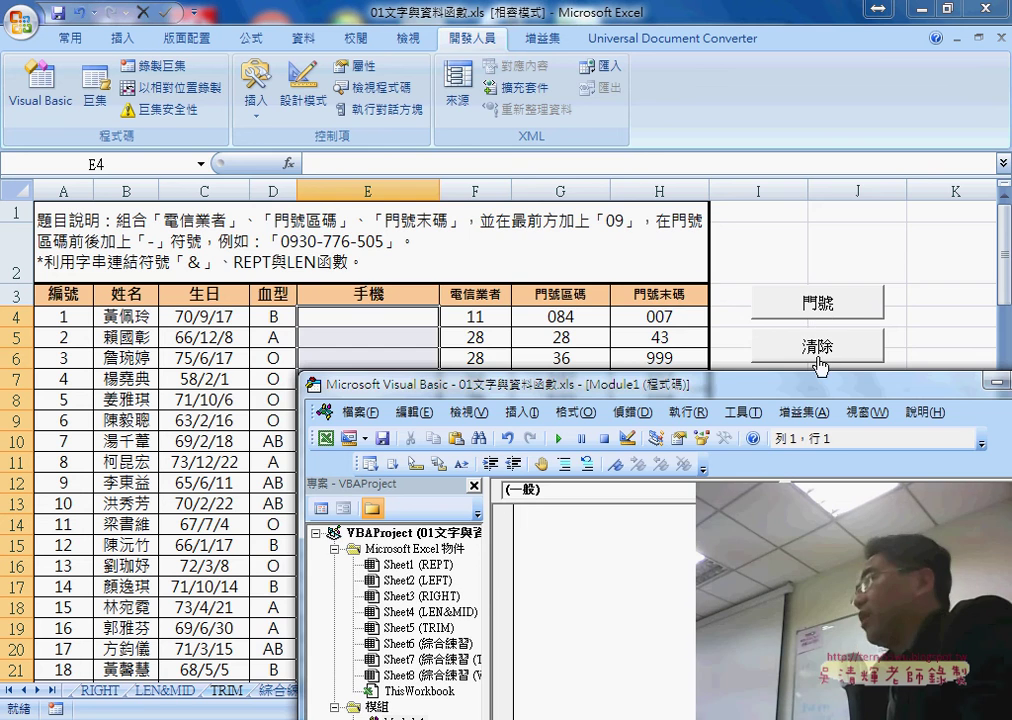
mouse_move(698, 388)
mouse_down()
mouse_move(620, 150)
mouse_move(758, 95)
mouse_up()
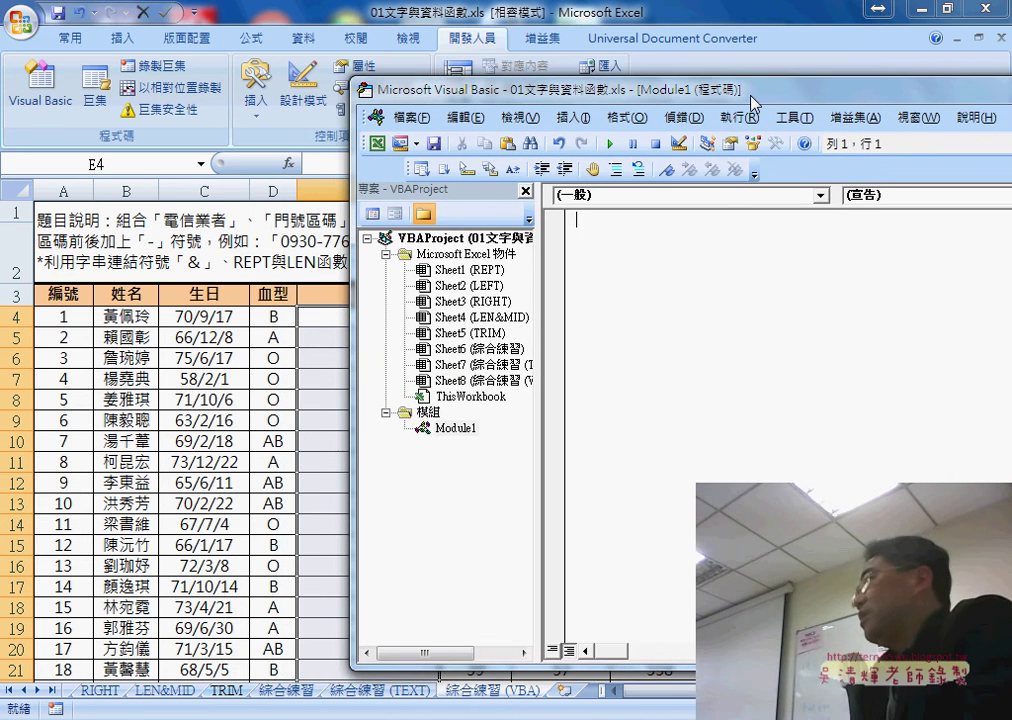
Insert a Public Sub procedure named 門號 into Module1.
click(578, 116)
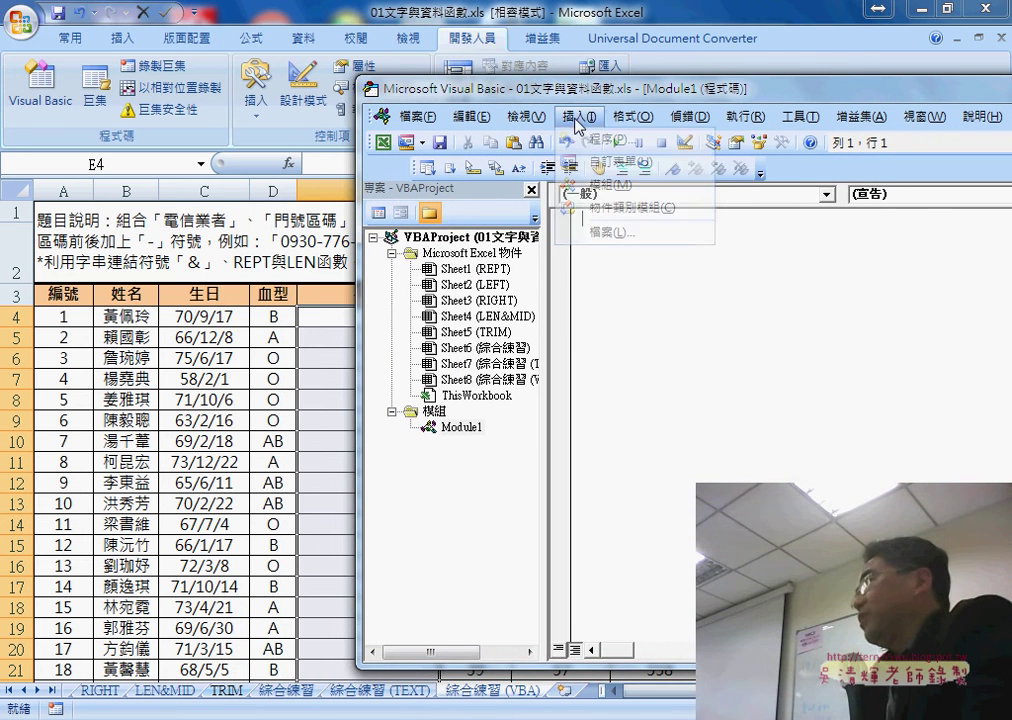
click(595, 142)
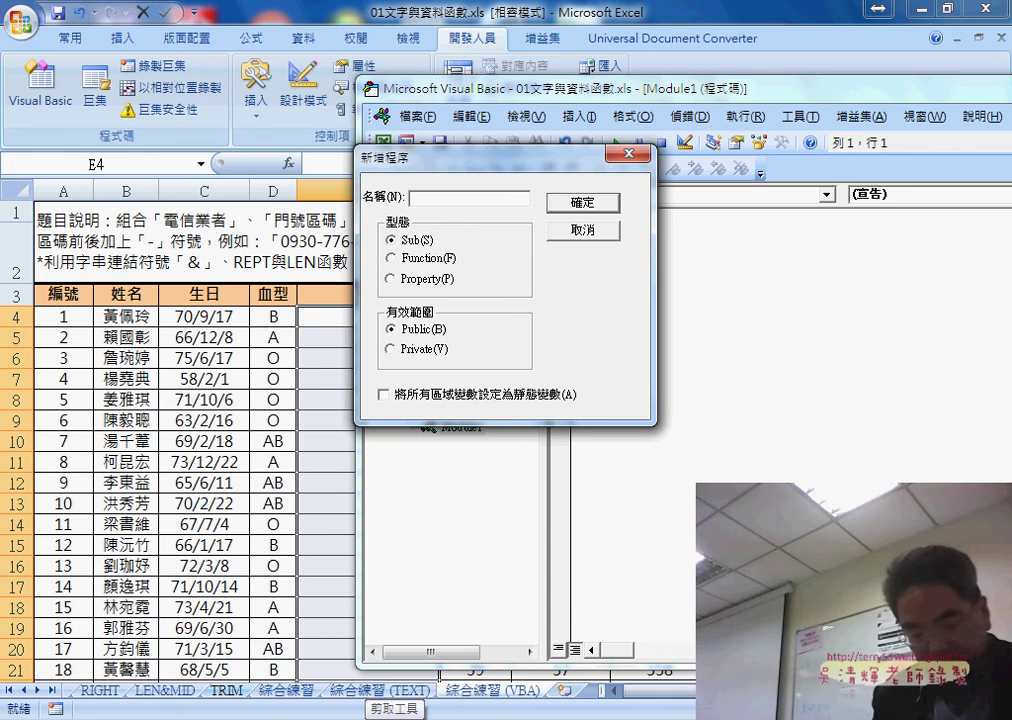
text(門)
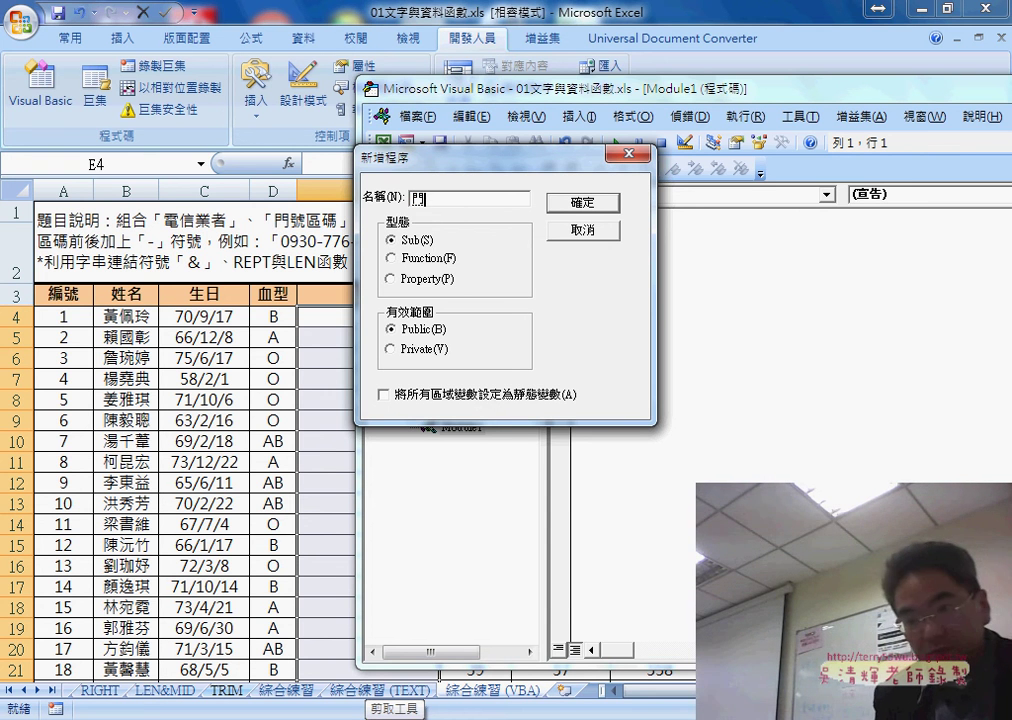
text(號)
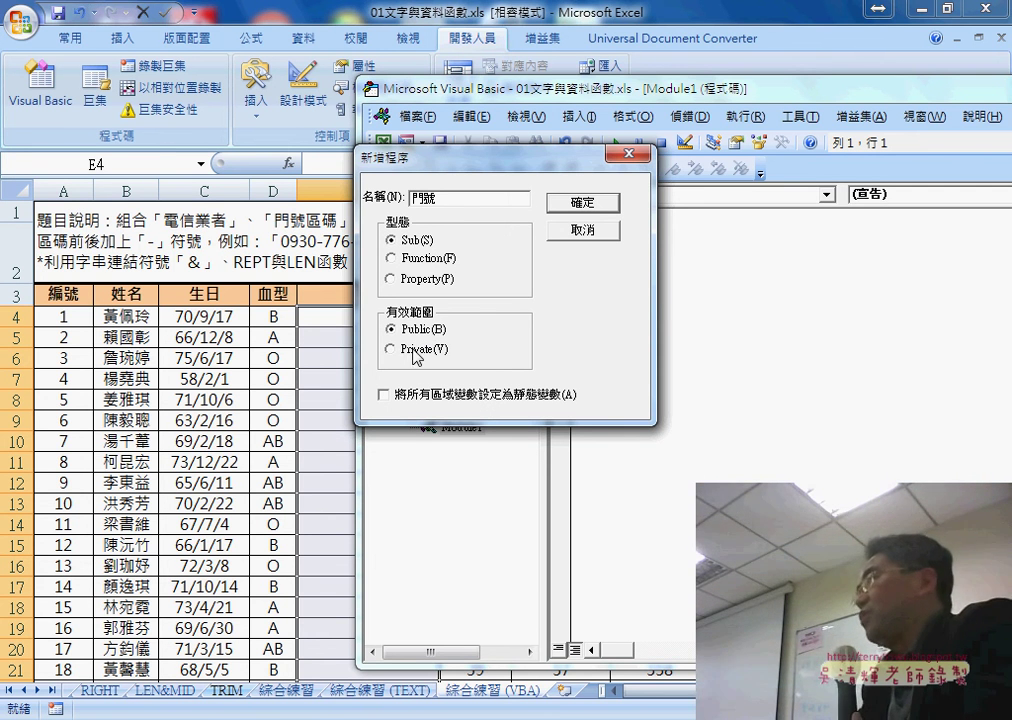
click(577, 206)
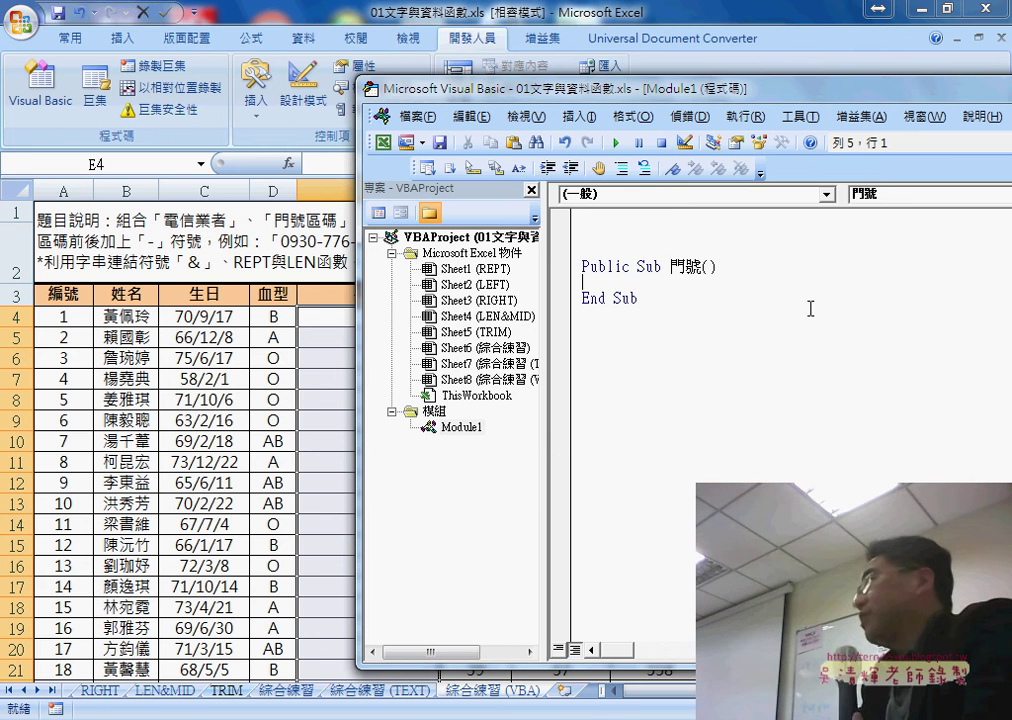
Delete the blank lines above Sub 門號 and place the caret inside the procedure.
click(669, 219)
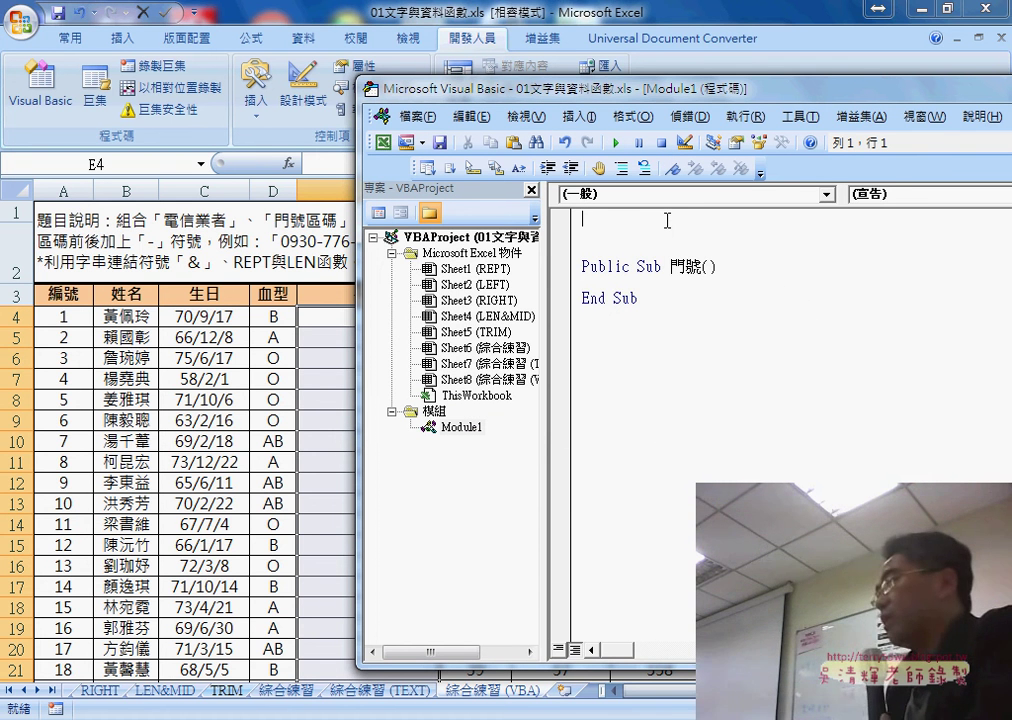
key(Delete)
key(Delete)
key(Delete)
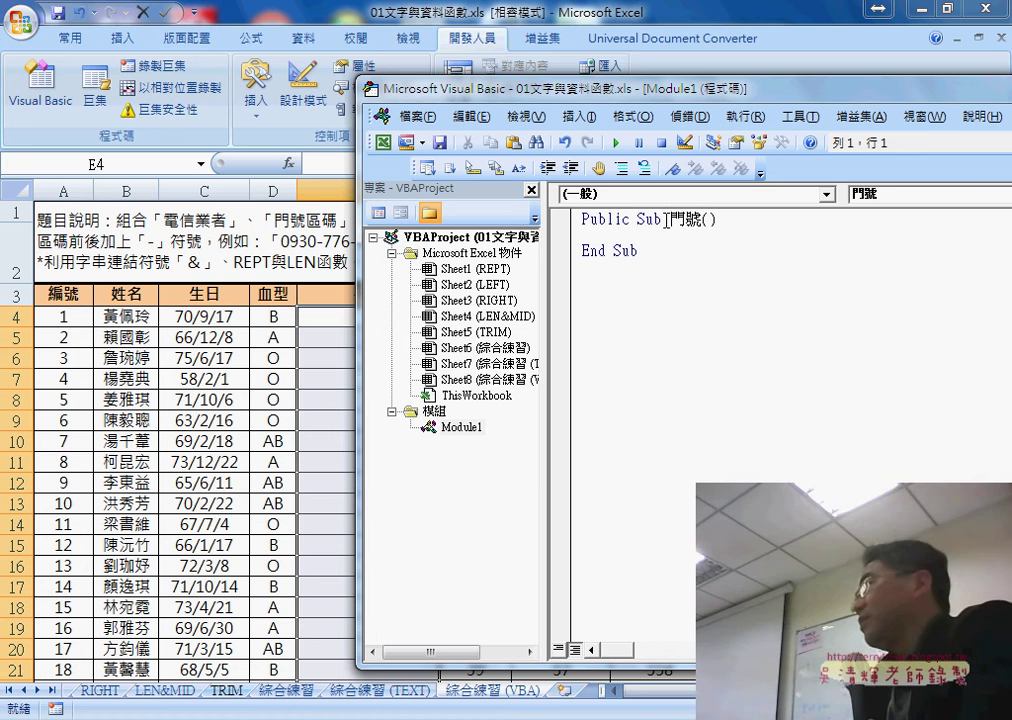
drag(636, 218, 703, 221)
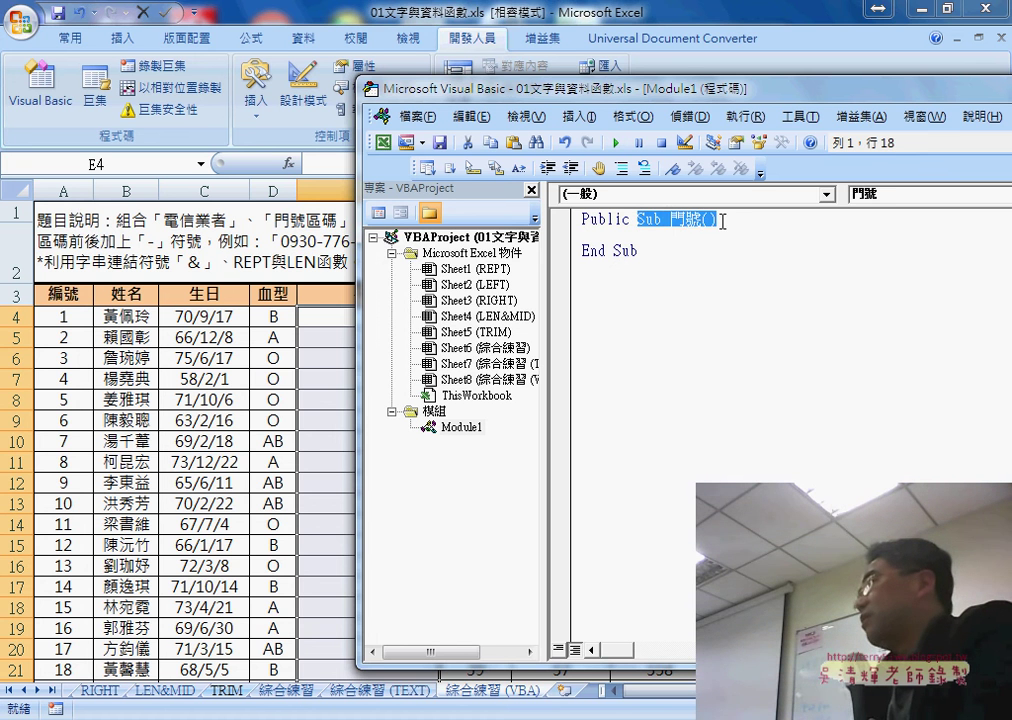
click(651, 235)
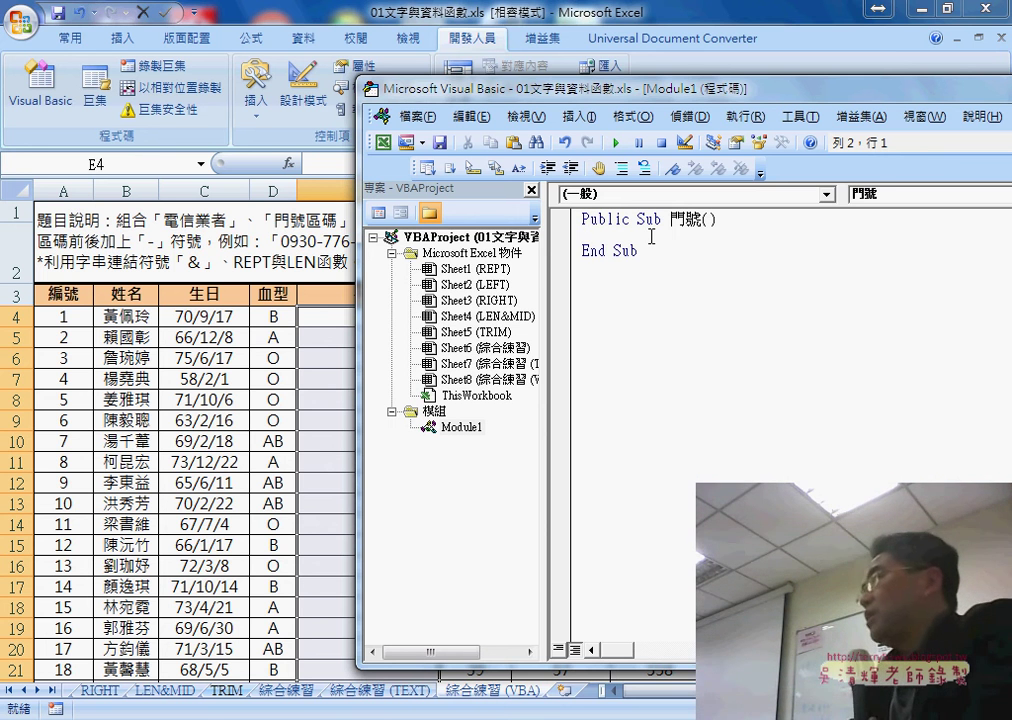
Move the editor lower to expose column E and narrow the project list.
drag(452, 86, 683, 115)
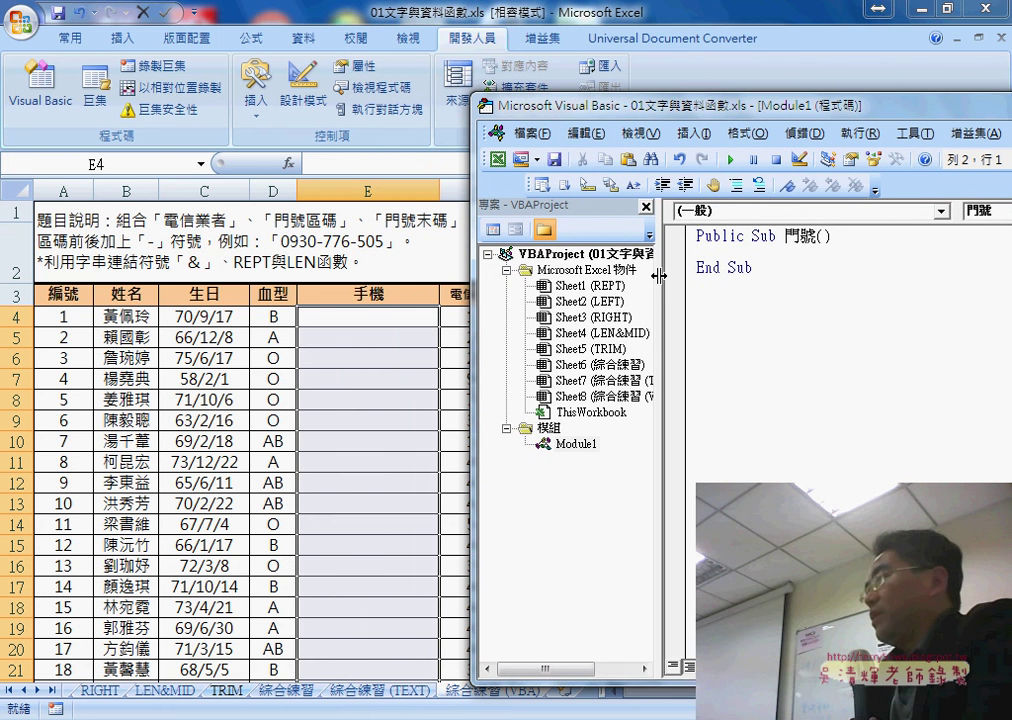
drag(659, 276, 515, 285)
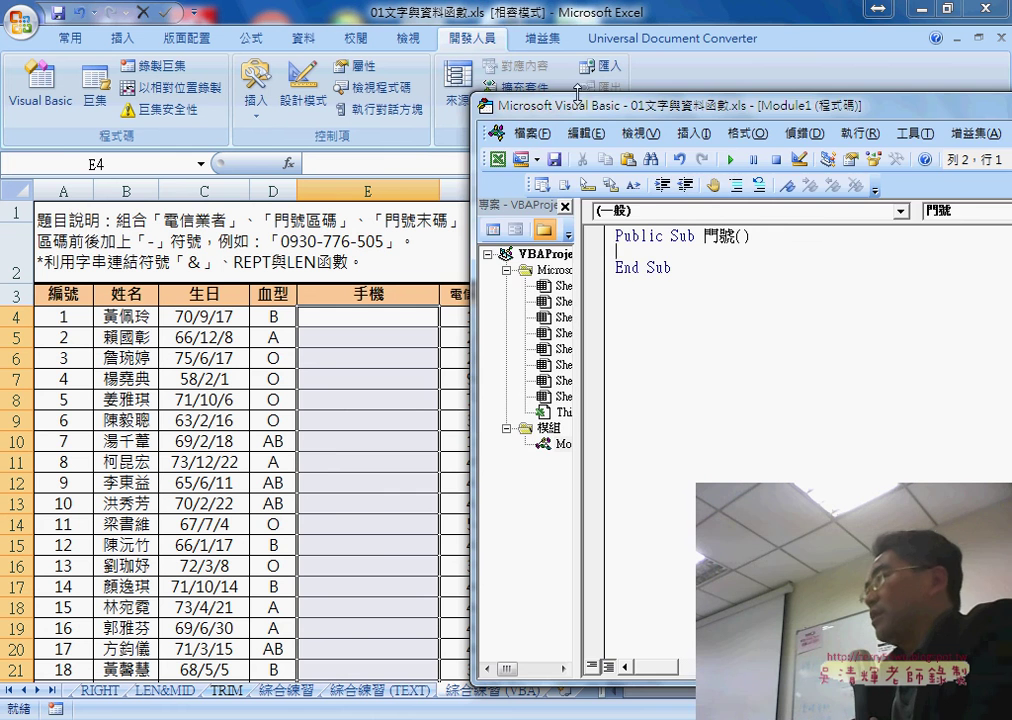
drag(577, 94, 577, 343)
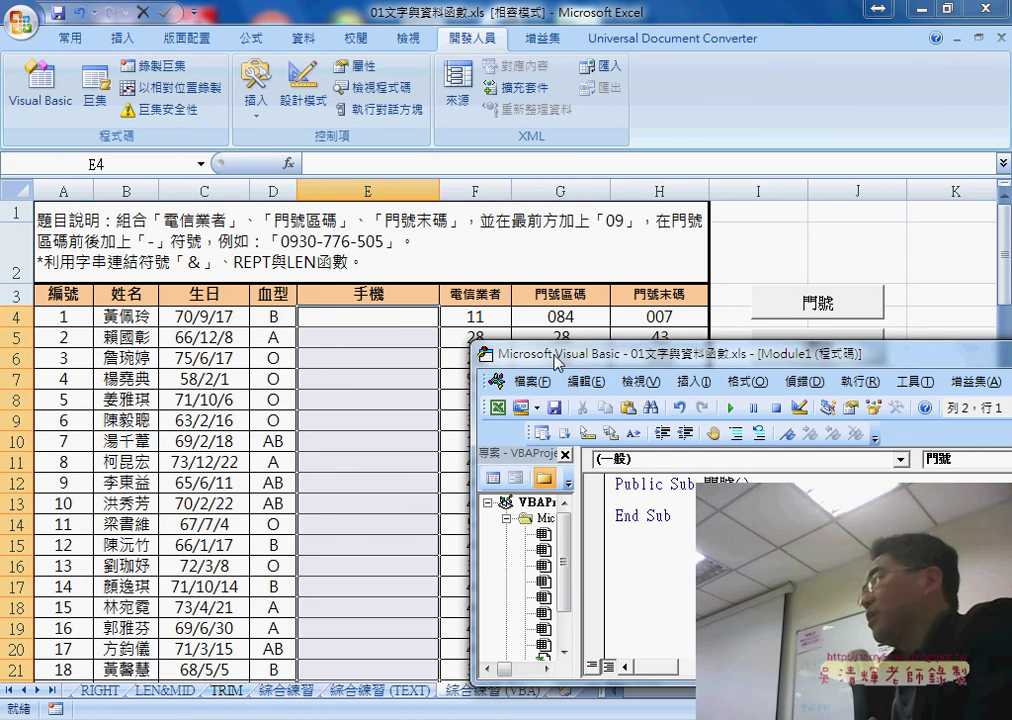
drag(585, 342, 287, 347)
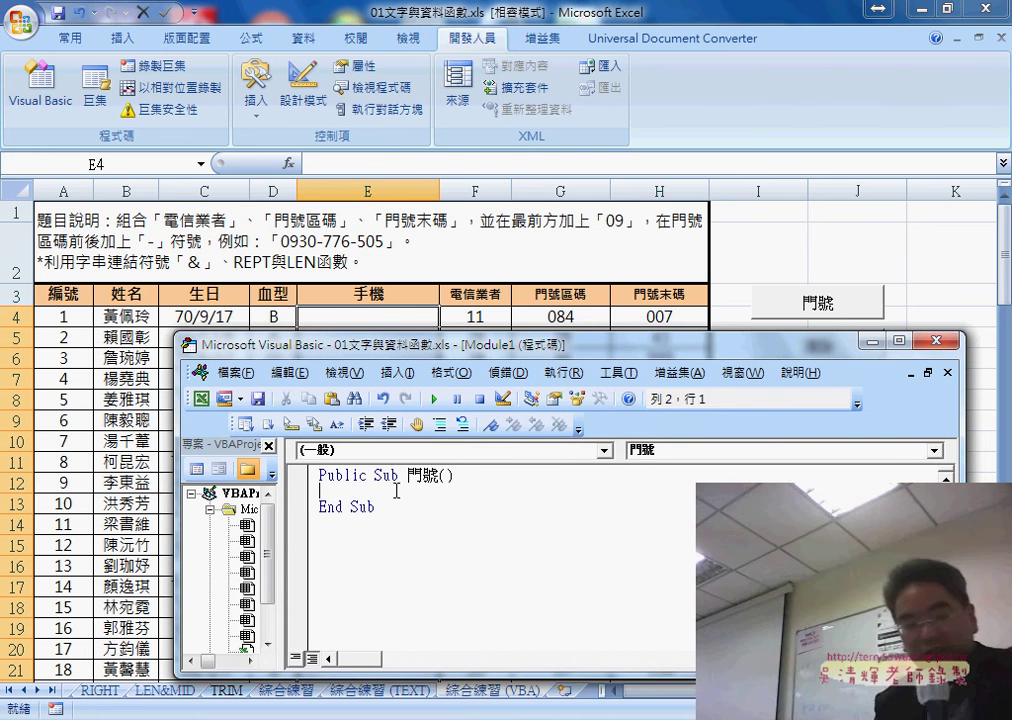
Type the indented line cells(4,"E") in the 門號 macro and highlight the "E" argument.
key(Tab)
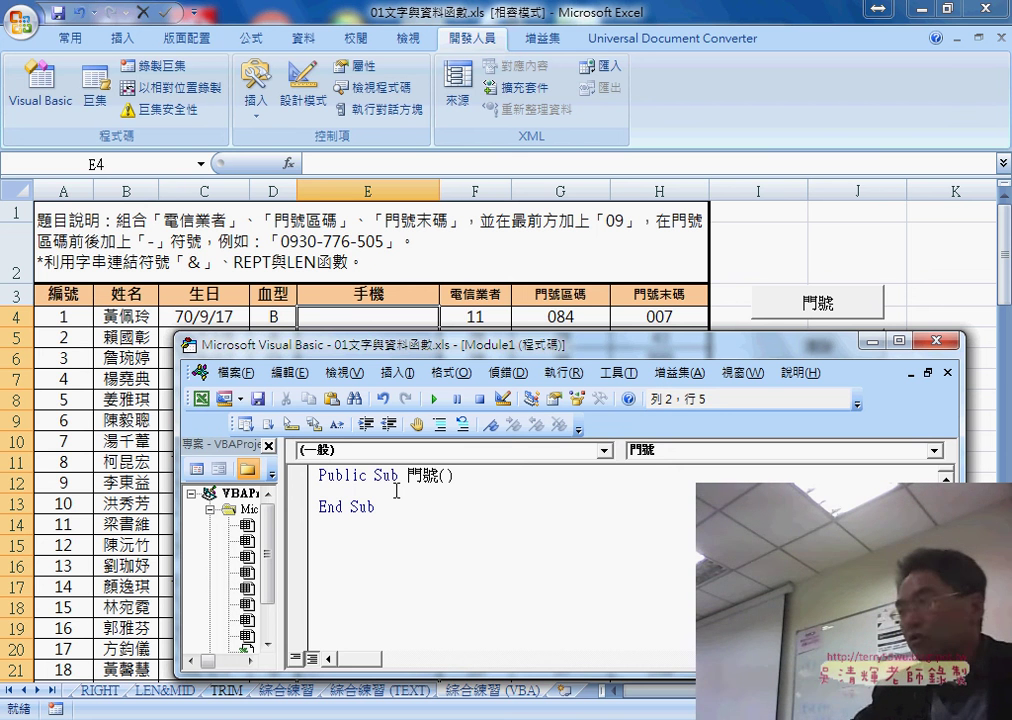
text(d)
key(Escape)
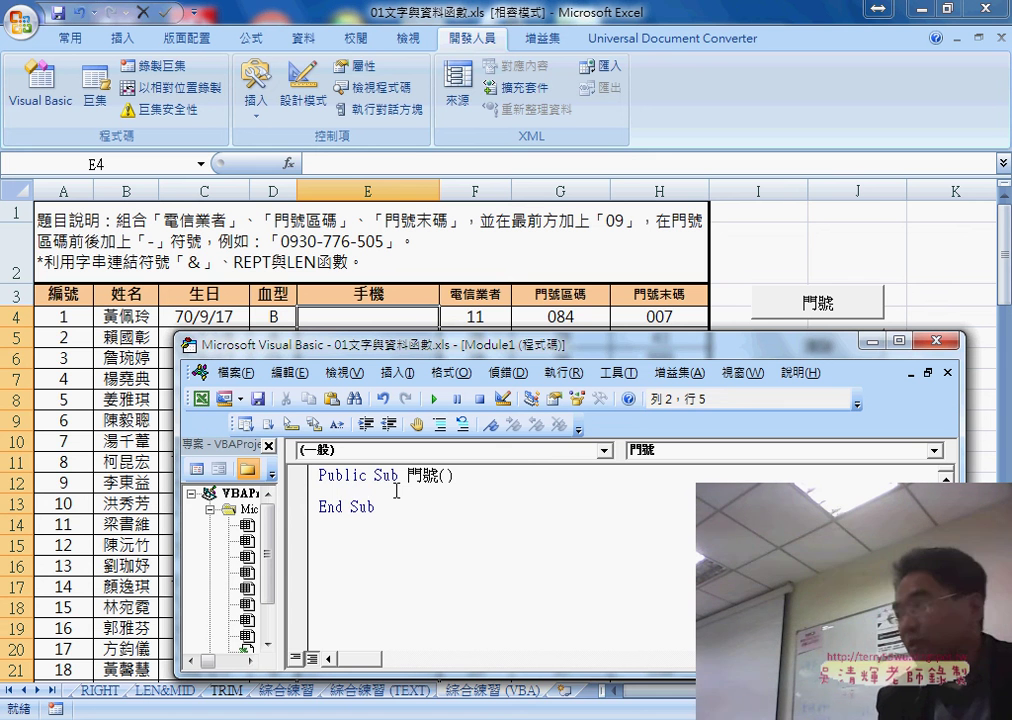
text(cell)
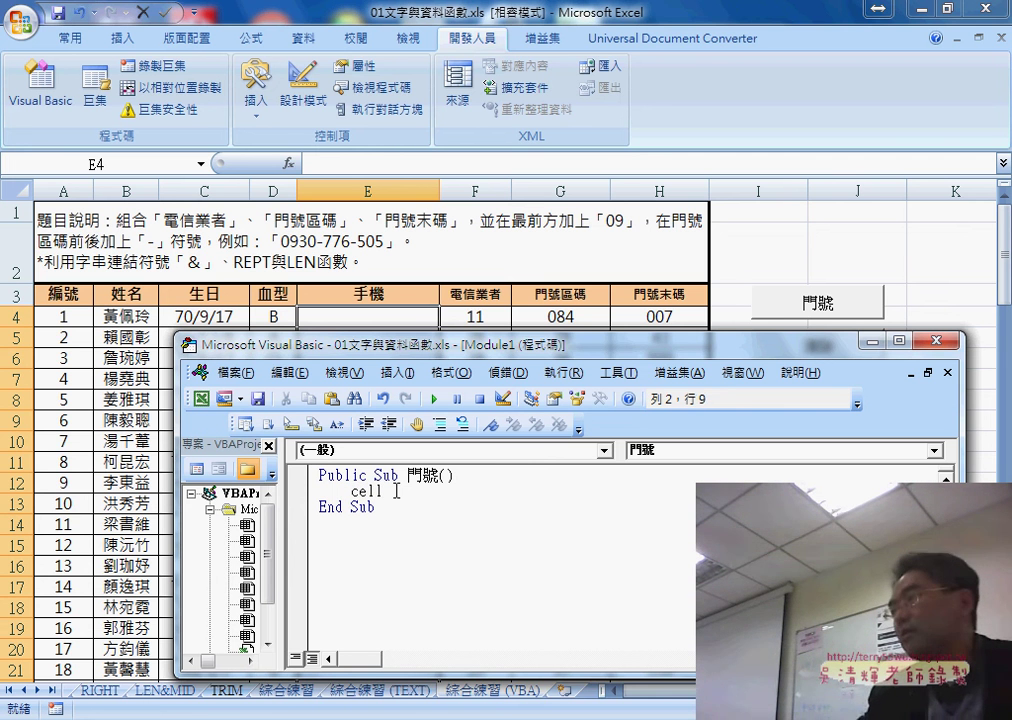
text(s)
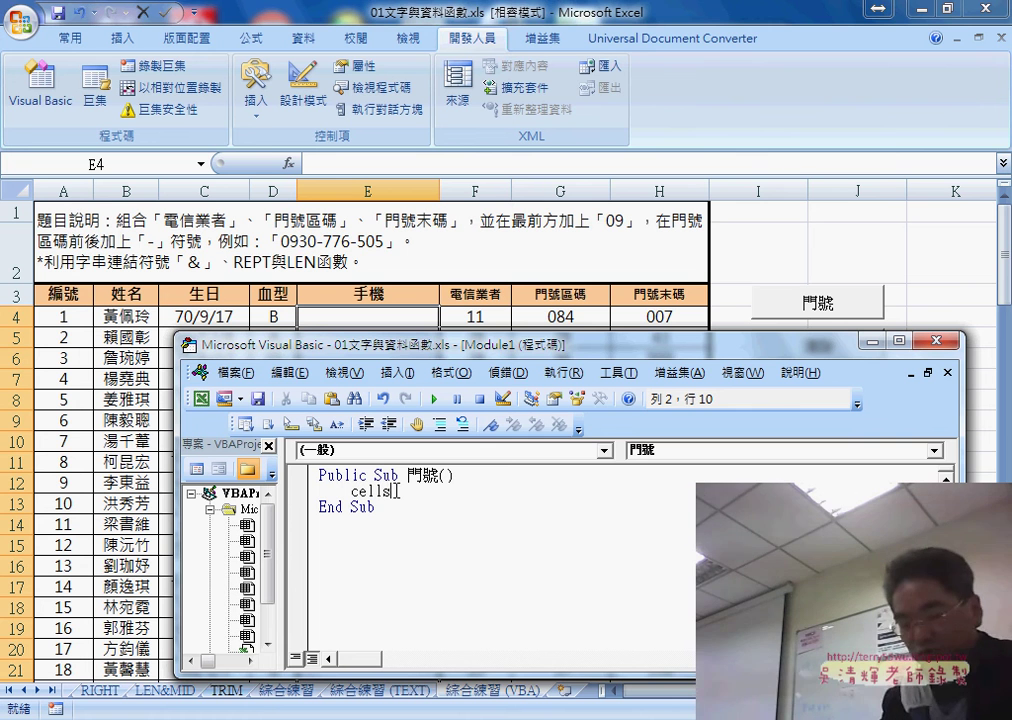
text(()
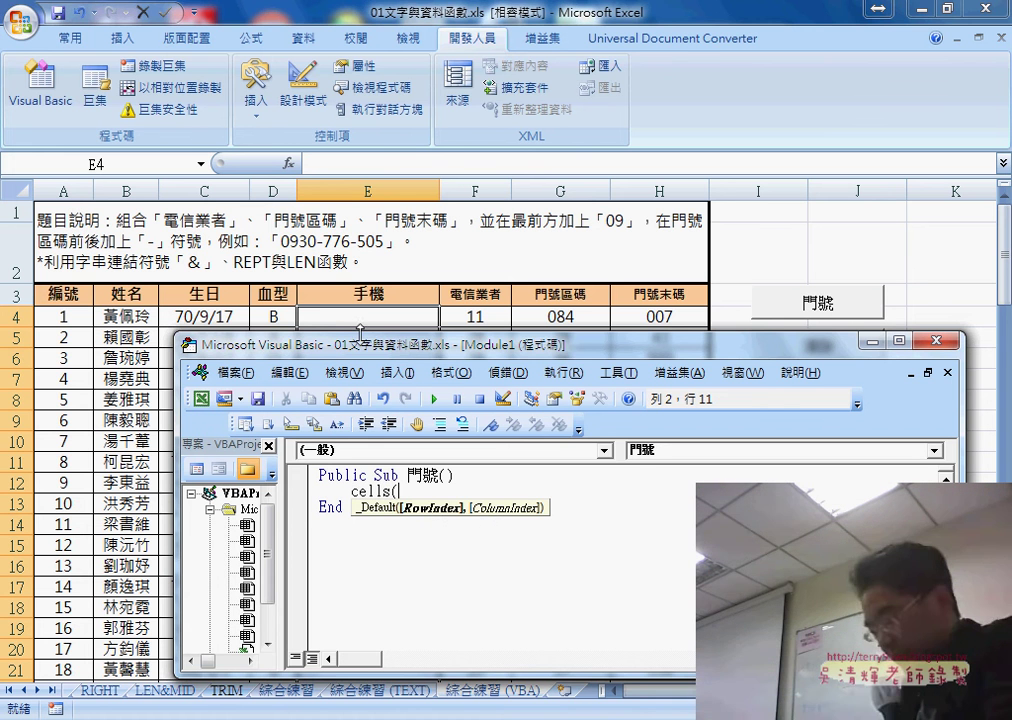
text(4)
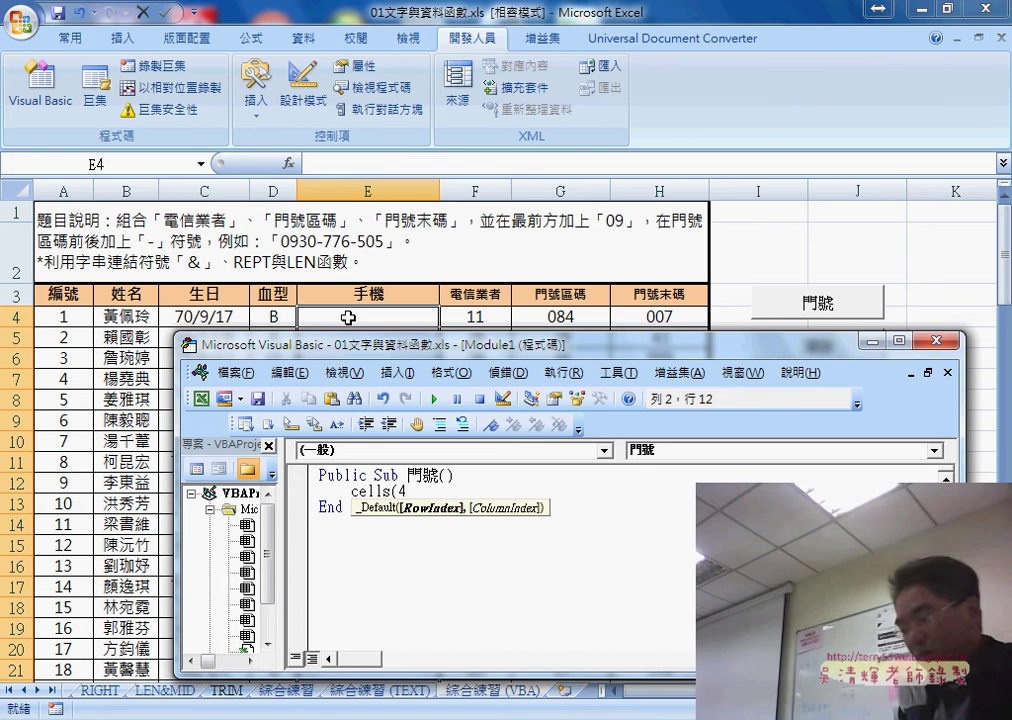
text(,5)
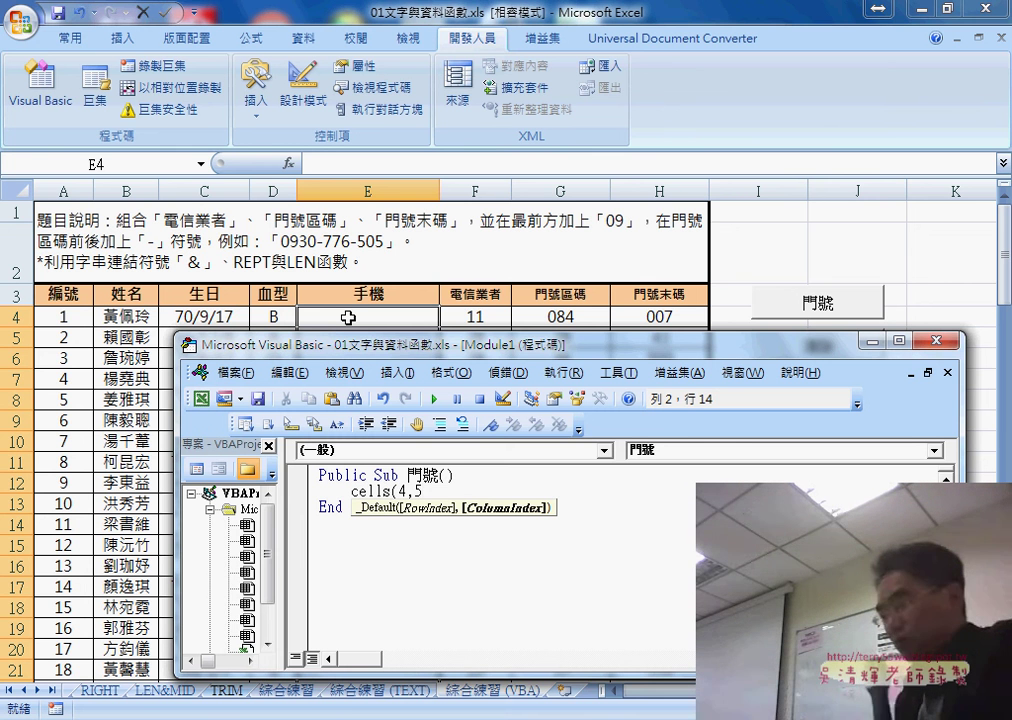
key(BackSpace)
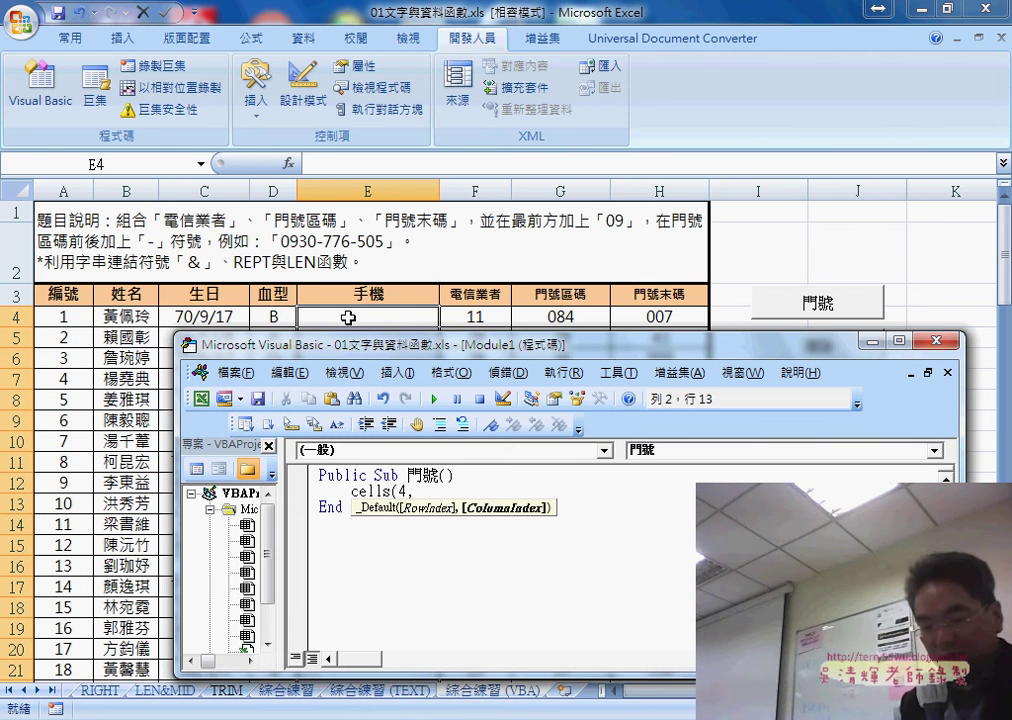
text(")
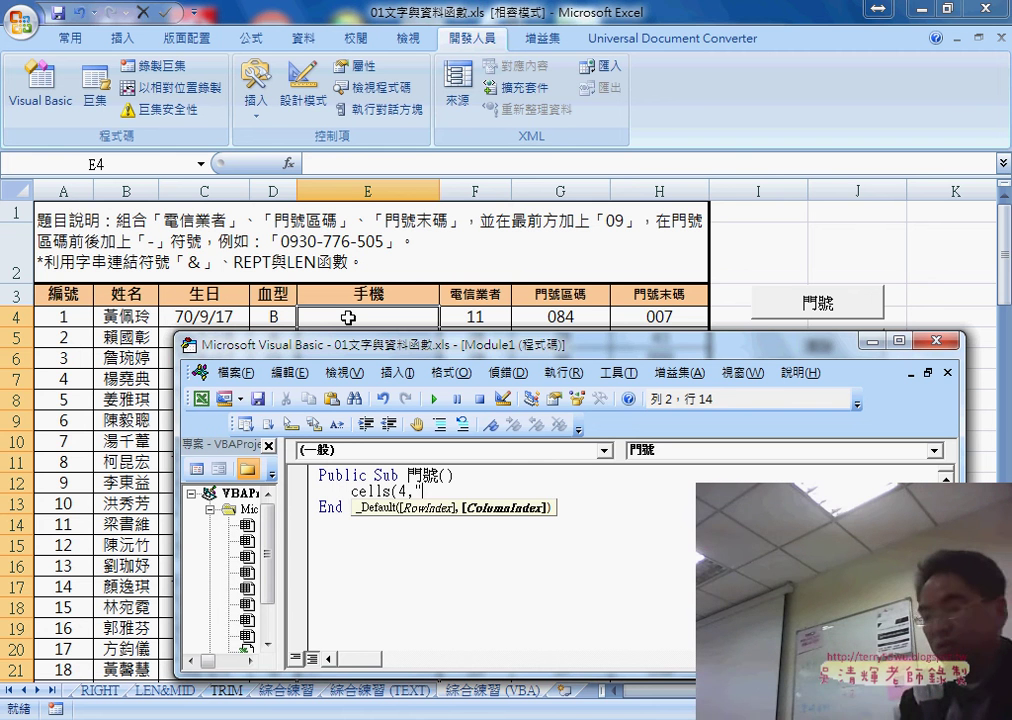
text(E")
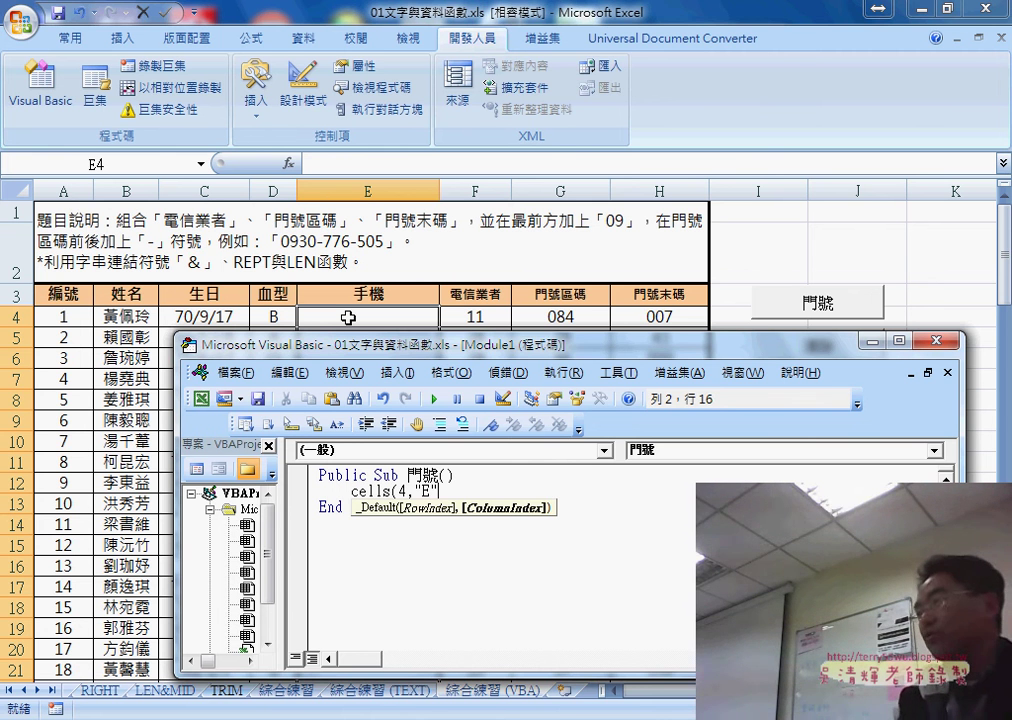
text())
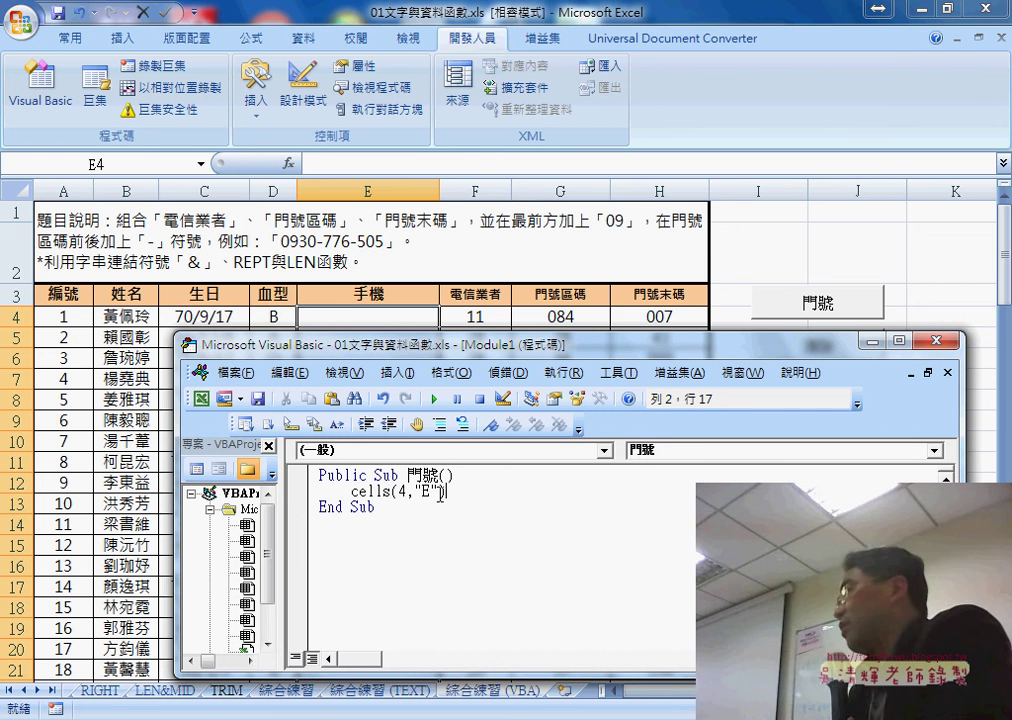
drag(440, 492, 414, 492)
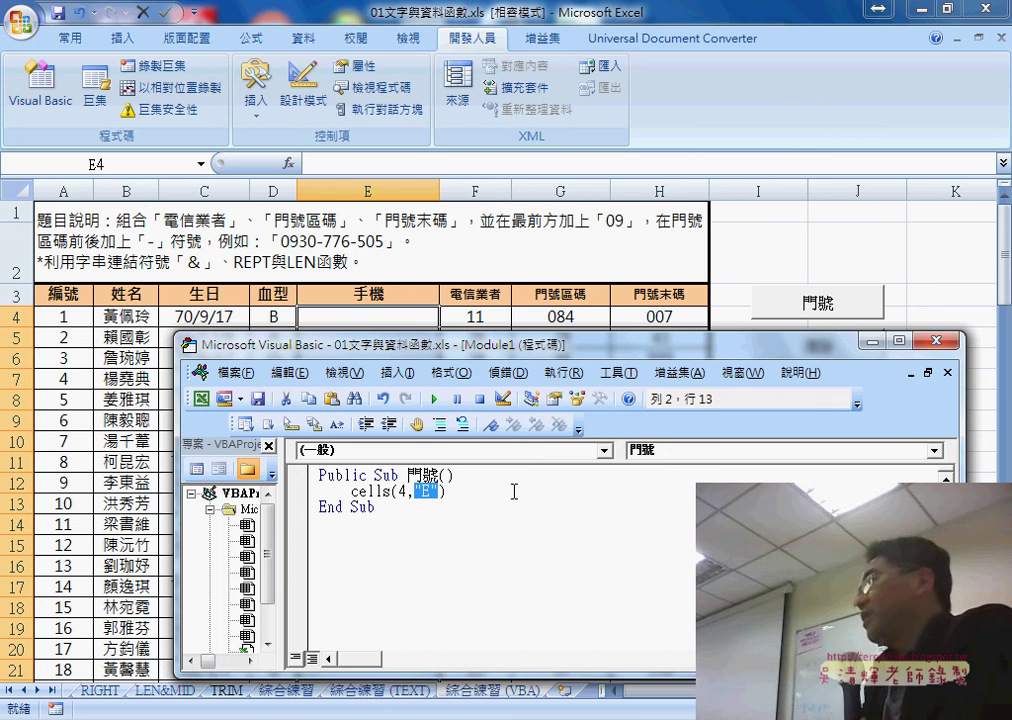
Append ="09" & to the end of the cells(4,"E") line.
key(End)
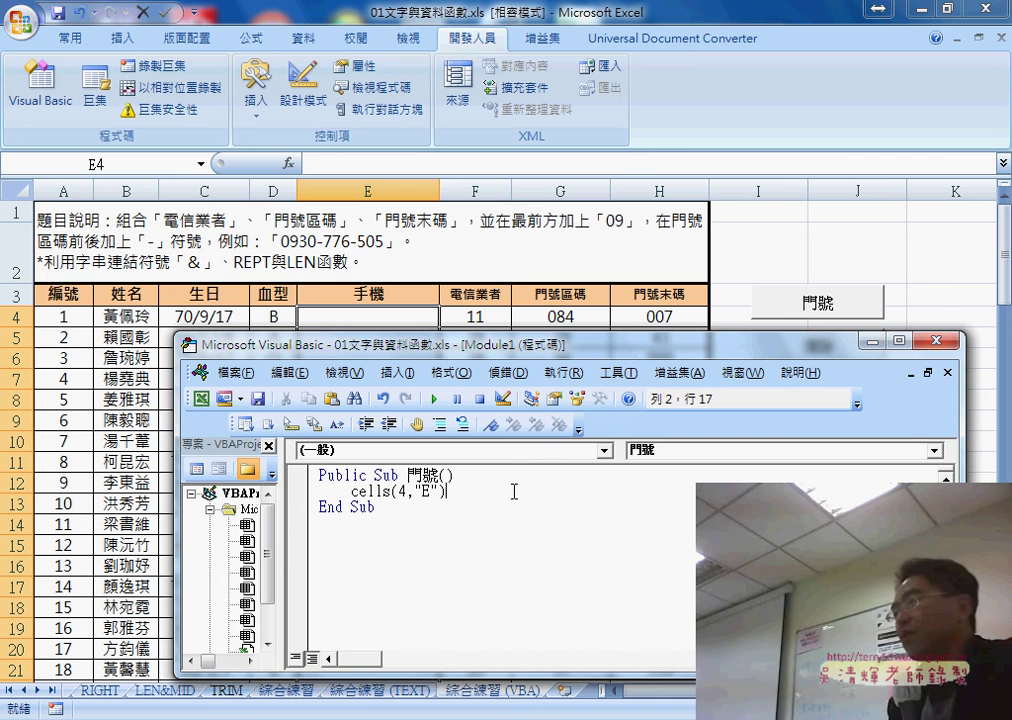
text(=)
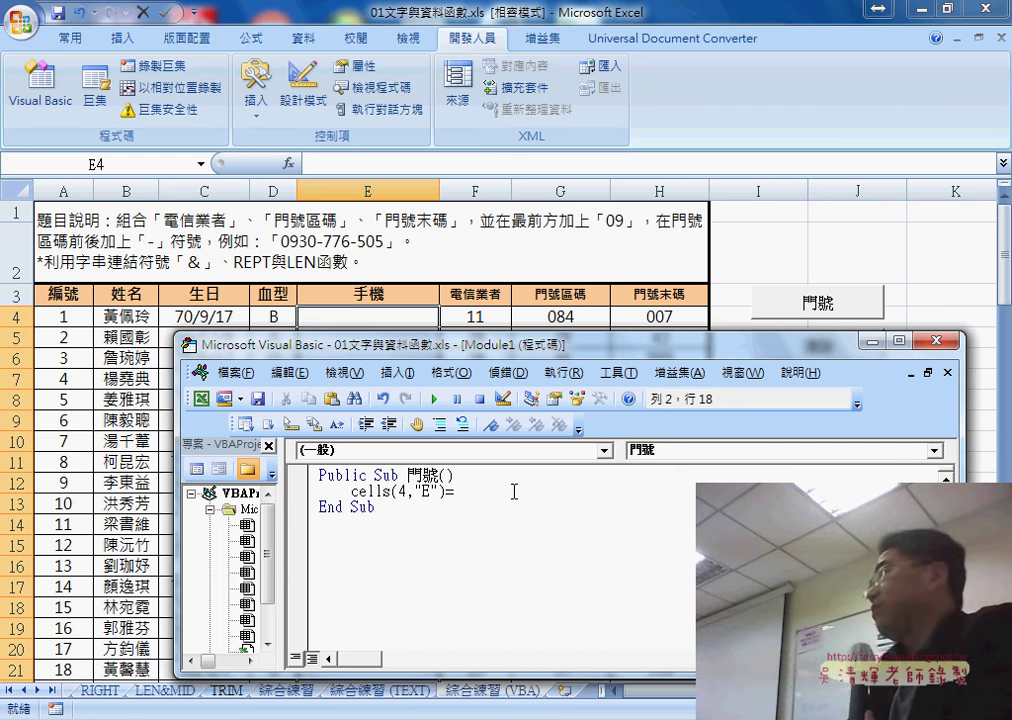
drag(456, 491, 350, 491)
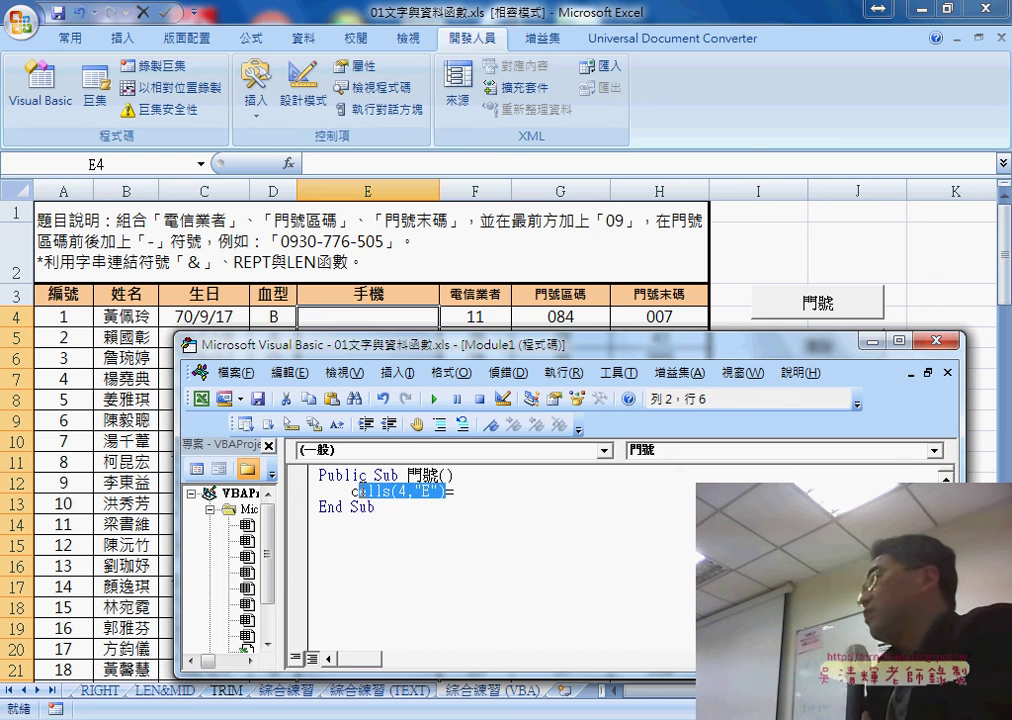
click(479, 491)
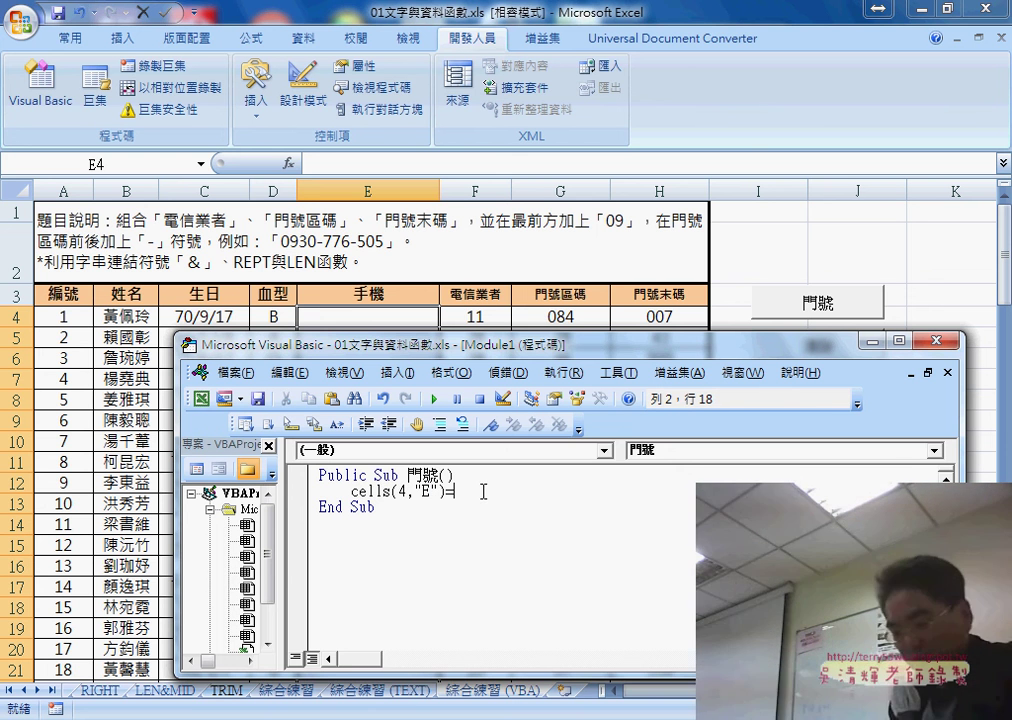
text(")
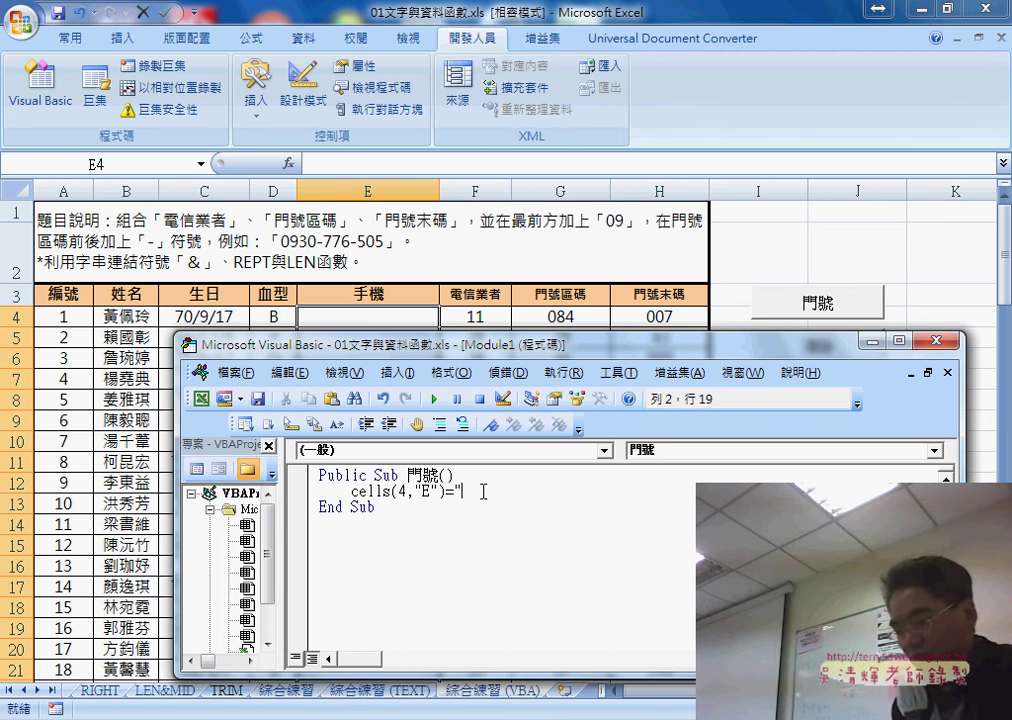
text(09" &)
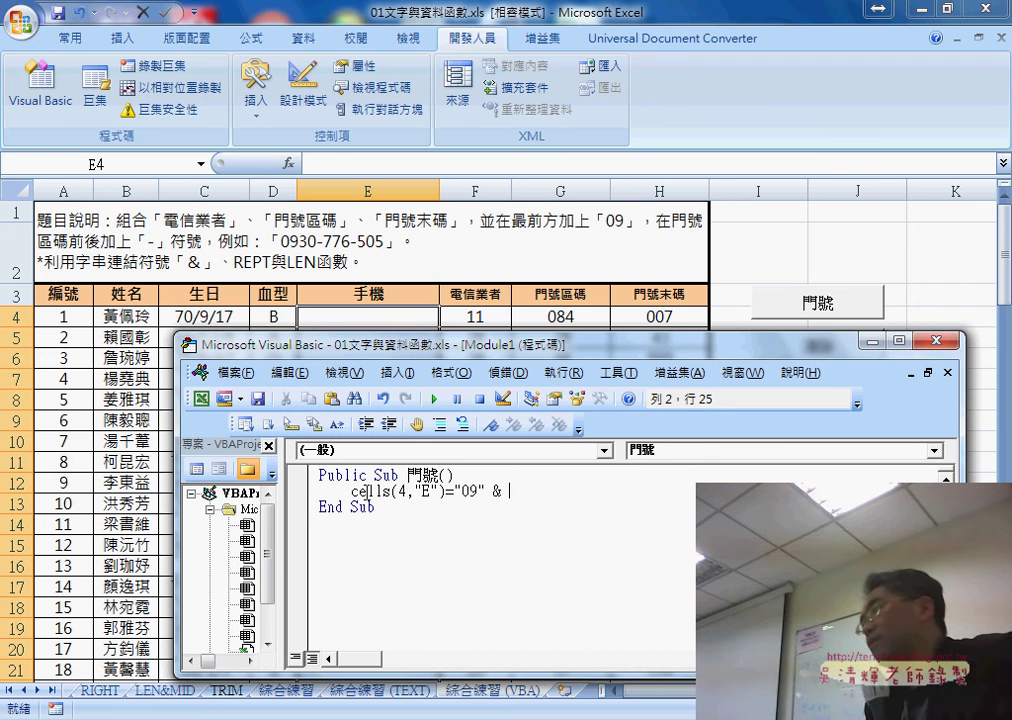
Copy the cells(4,"E") reference after the & and change it to cells(4,"F").
mouse_move(444, 494)
mouse_down()
mouse_move(376, 494)
mouse_move(540, 500)
mouse_up()
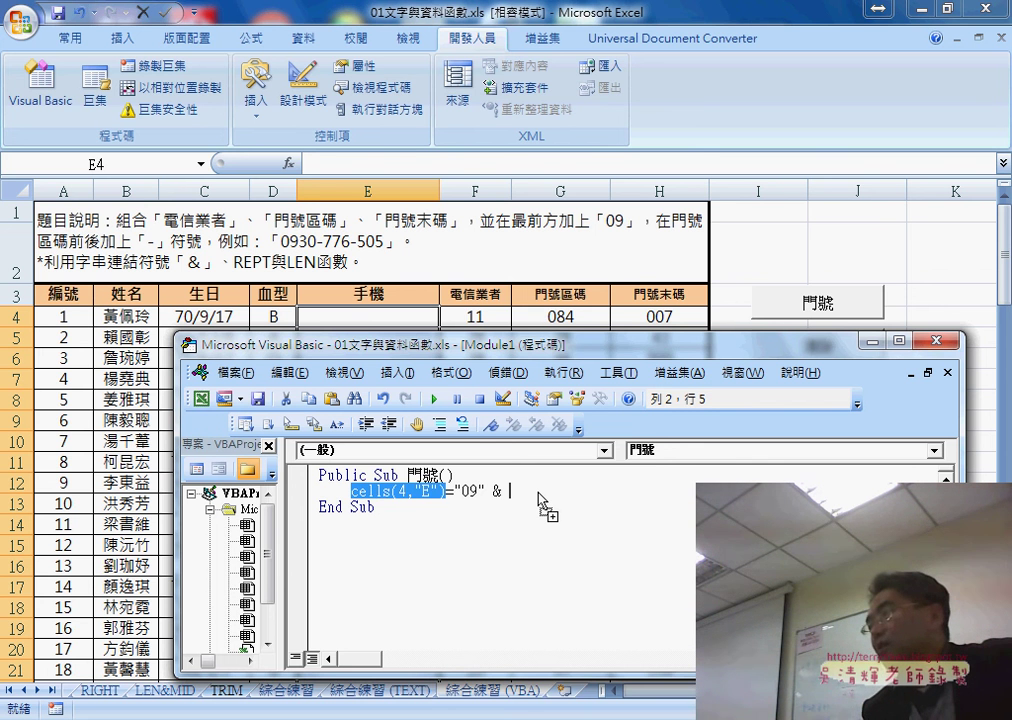
drag(540, 500, 540, 492)
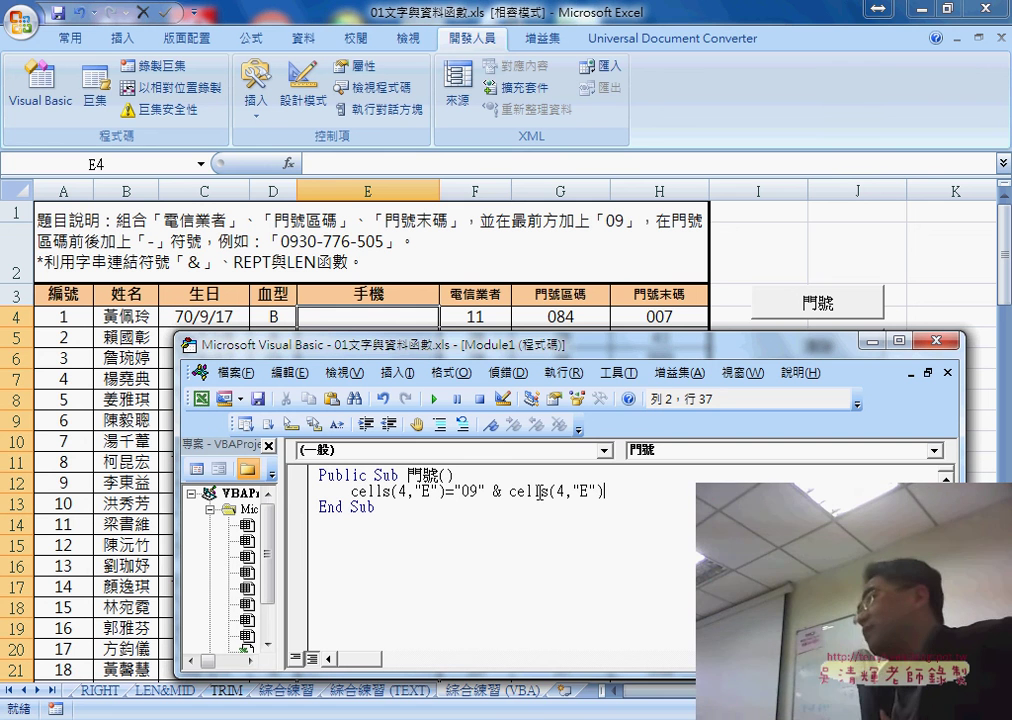
drag(589, 491, 581, 491)
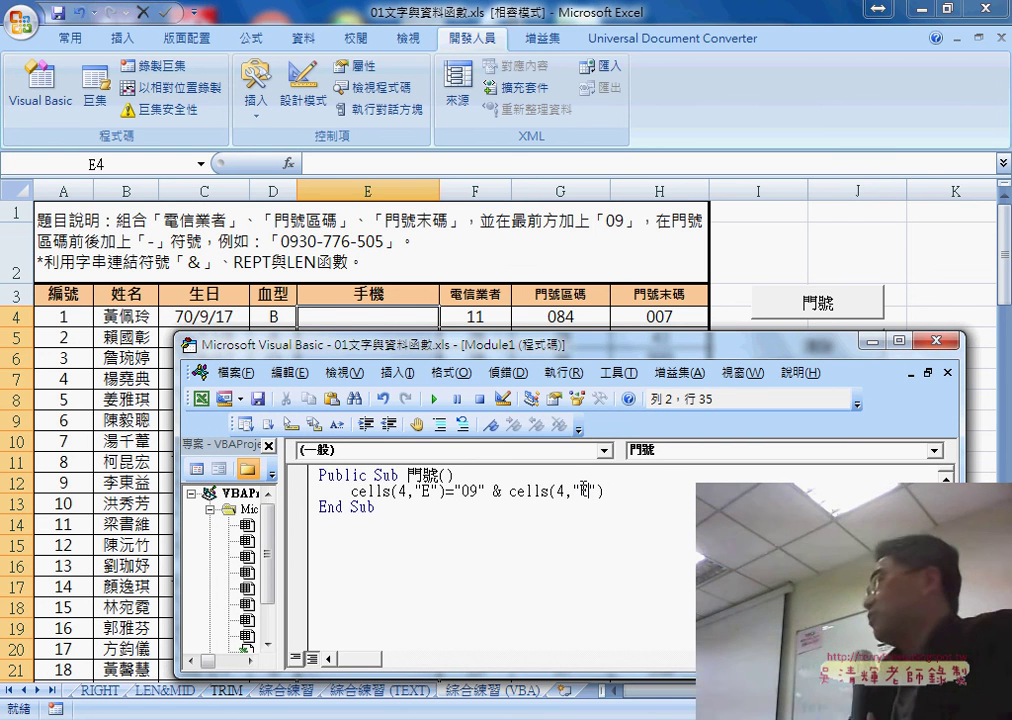
text(F)
click(645, 490)
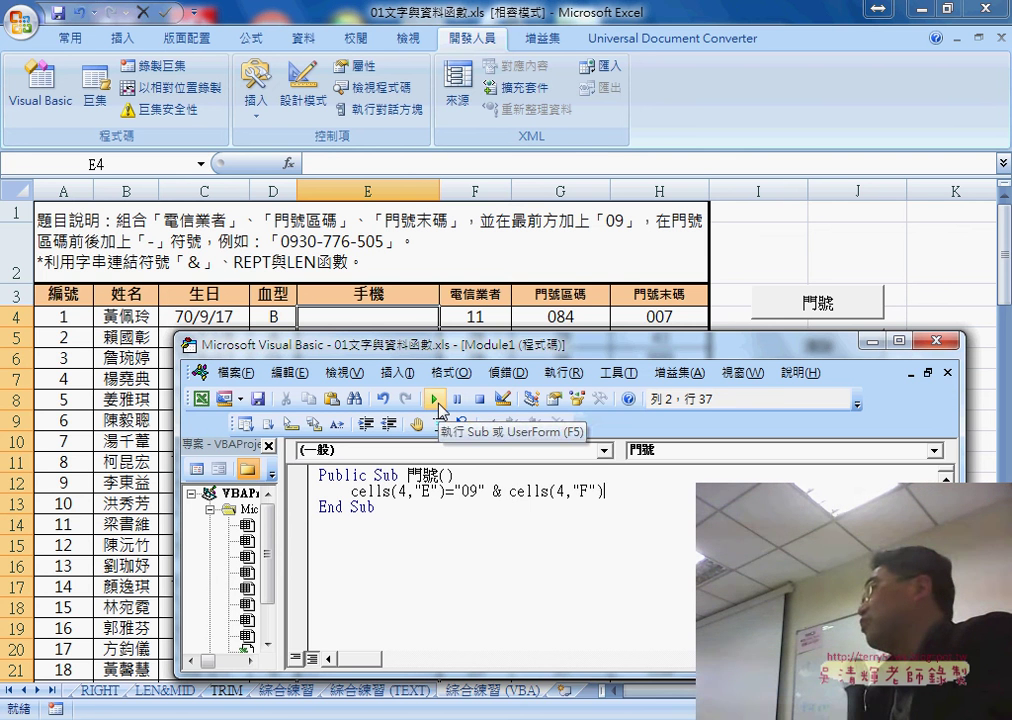
Run the 門號 macro, which puts 911 into cell E4 without the leading zero.
drag(426, 343, 426, 368)
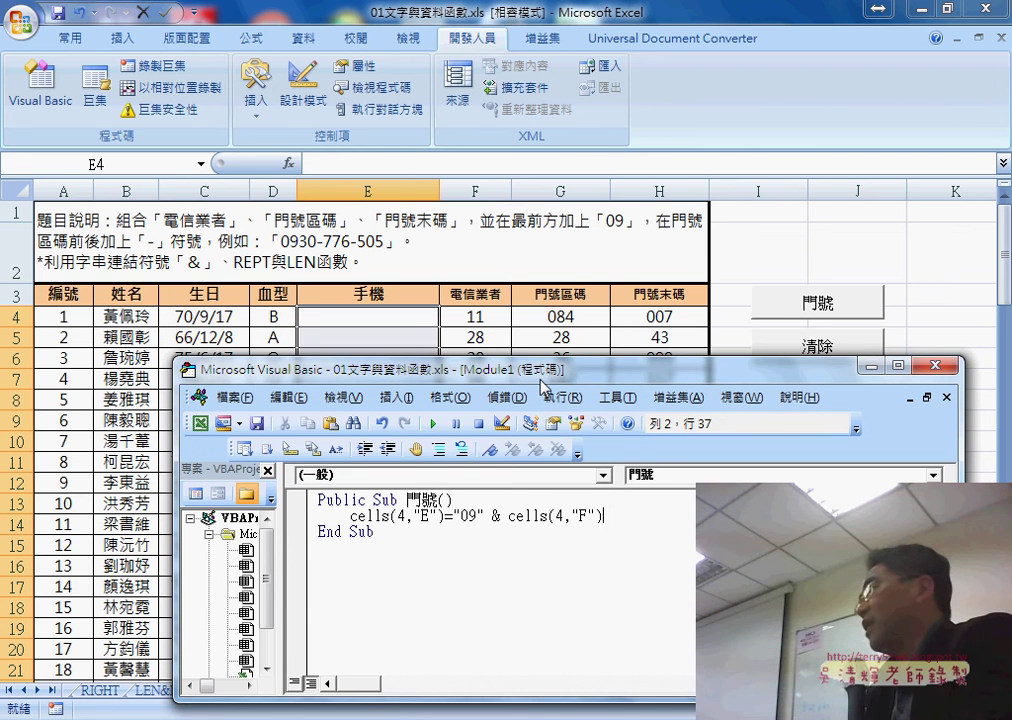
click(432, 428)
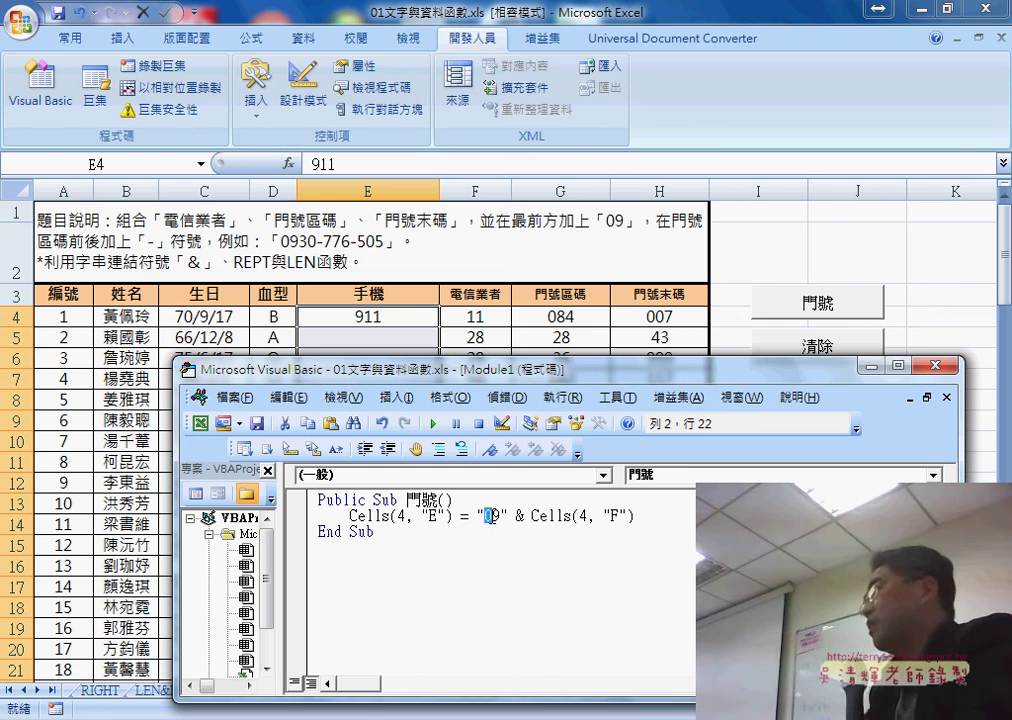
click(655, 514)
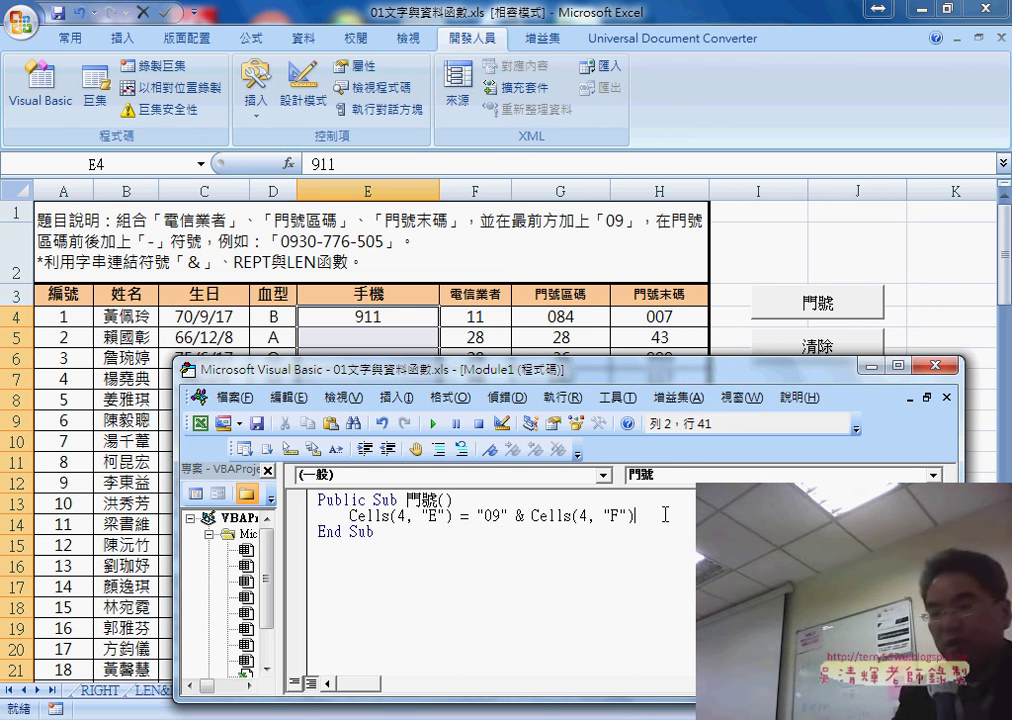
Append & "-" to the line and rerun the macro so E4 shows 0911-.
text( & )
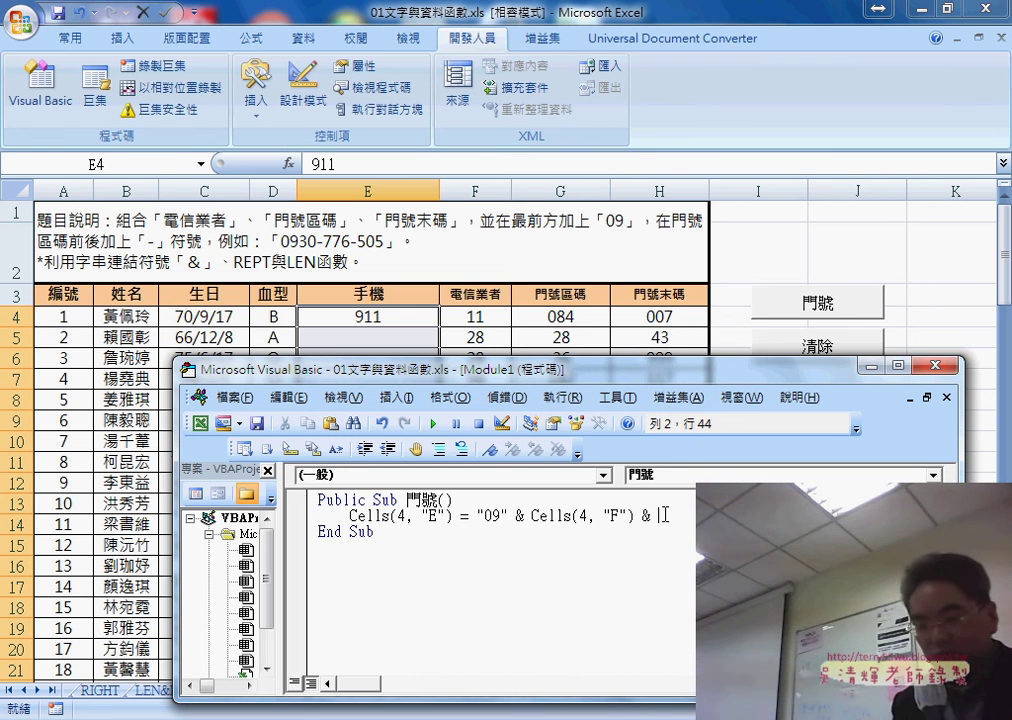
text("-)
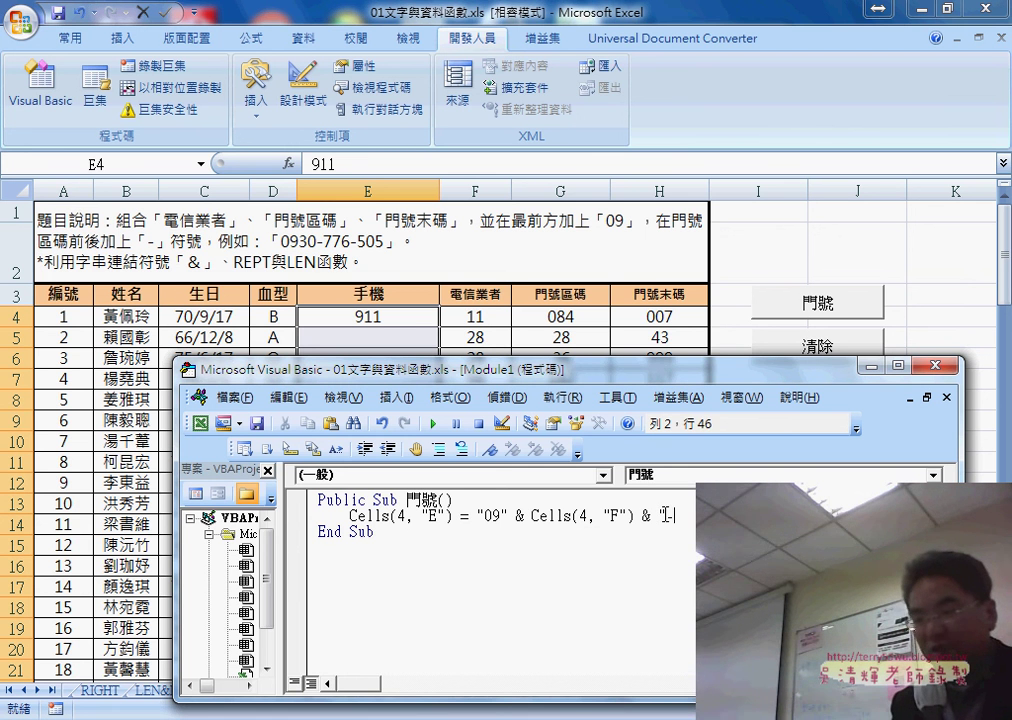
text(")
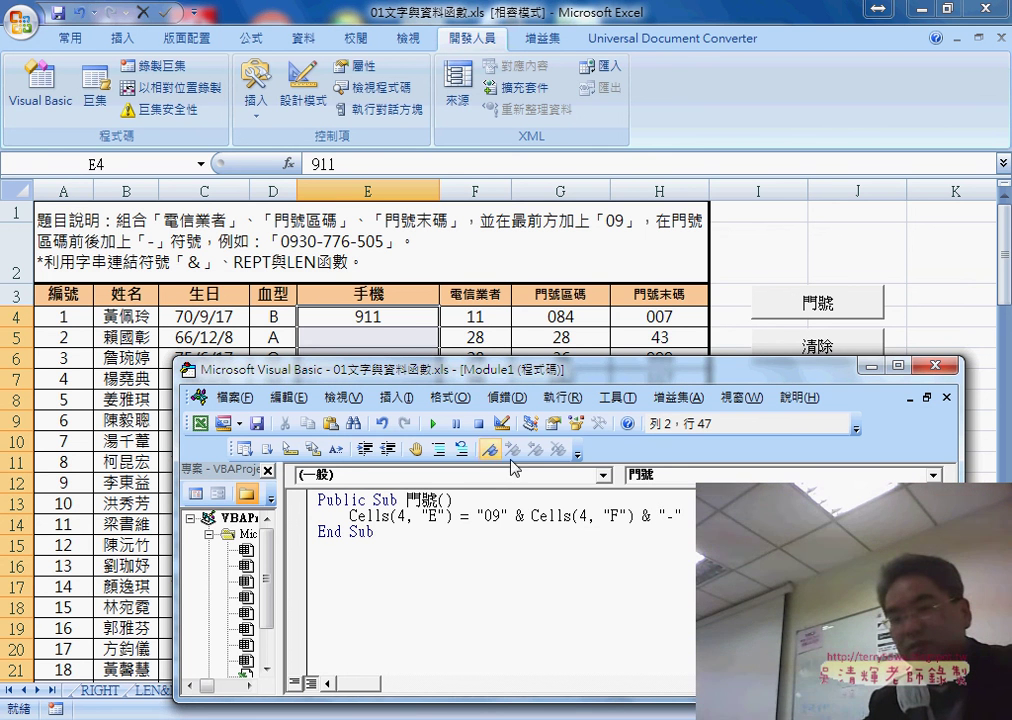
key(F5)
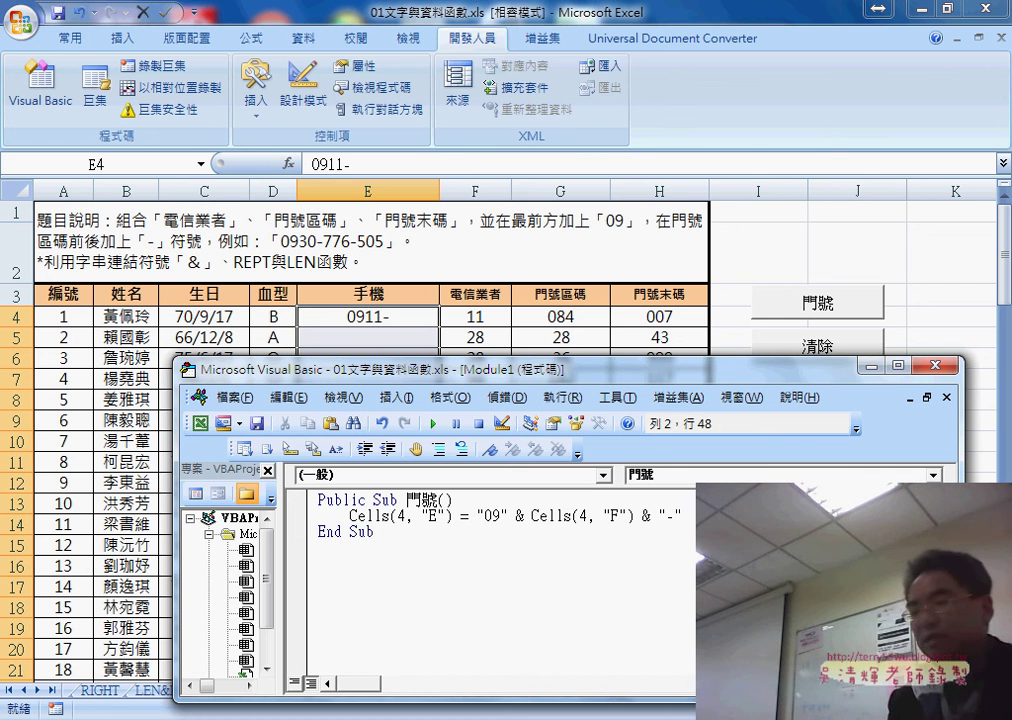
text(&)
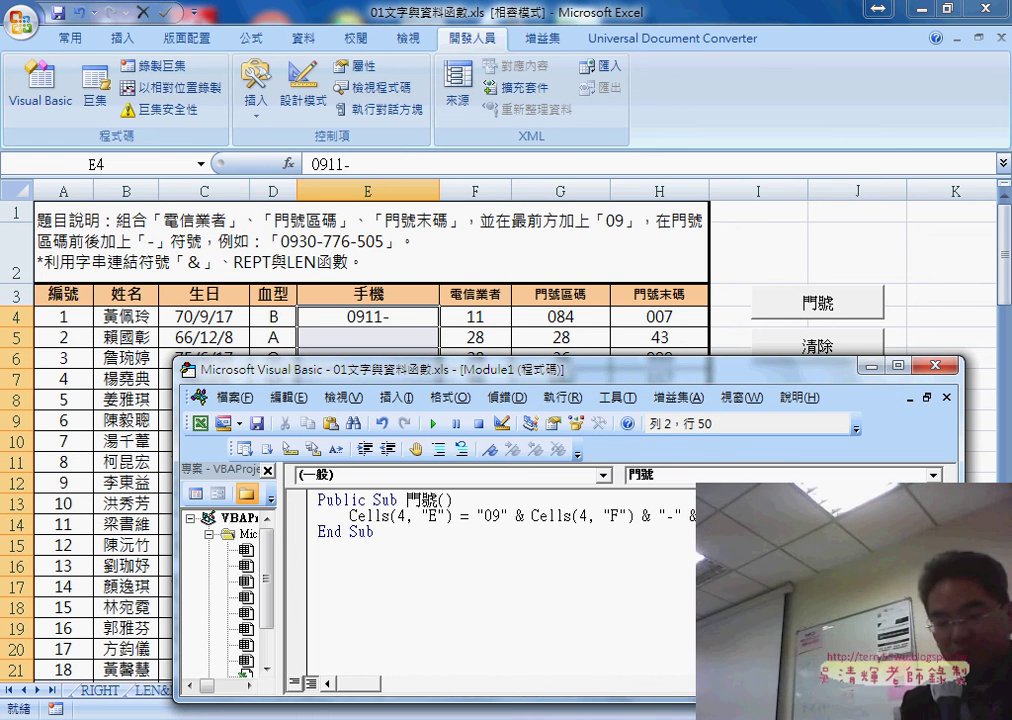
Append Format(Cells(4, "G"), "000") after the hyphen and run the macro, giving 0911-084 in E4.
text(Ce)
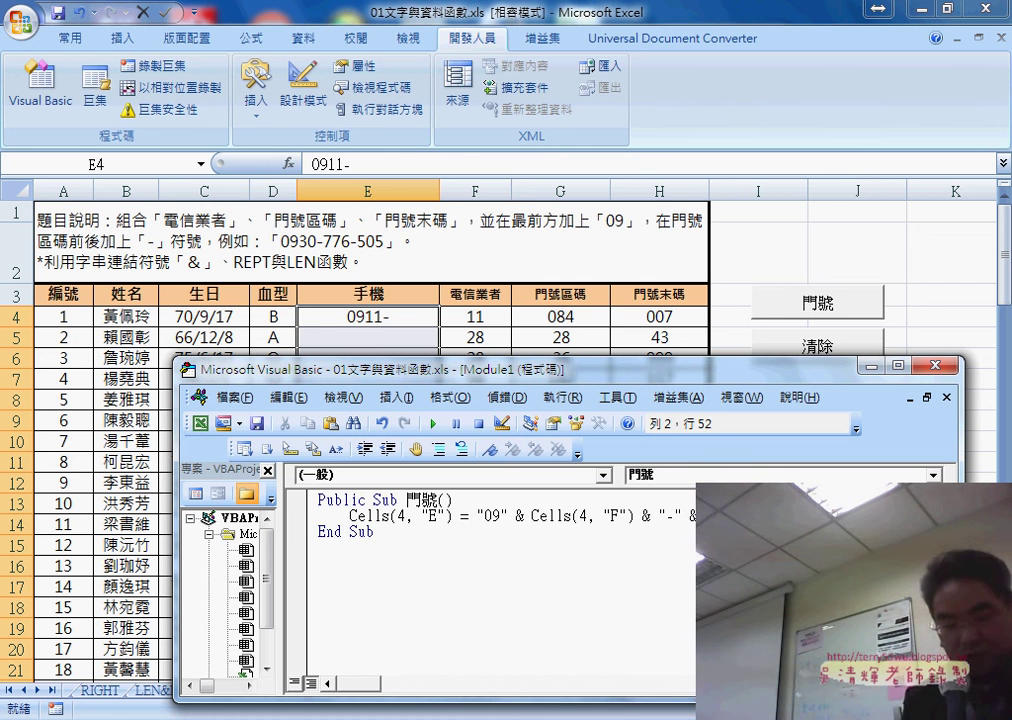
text(lls()
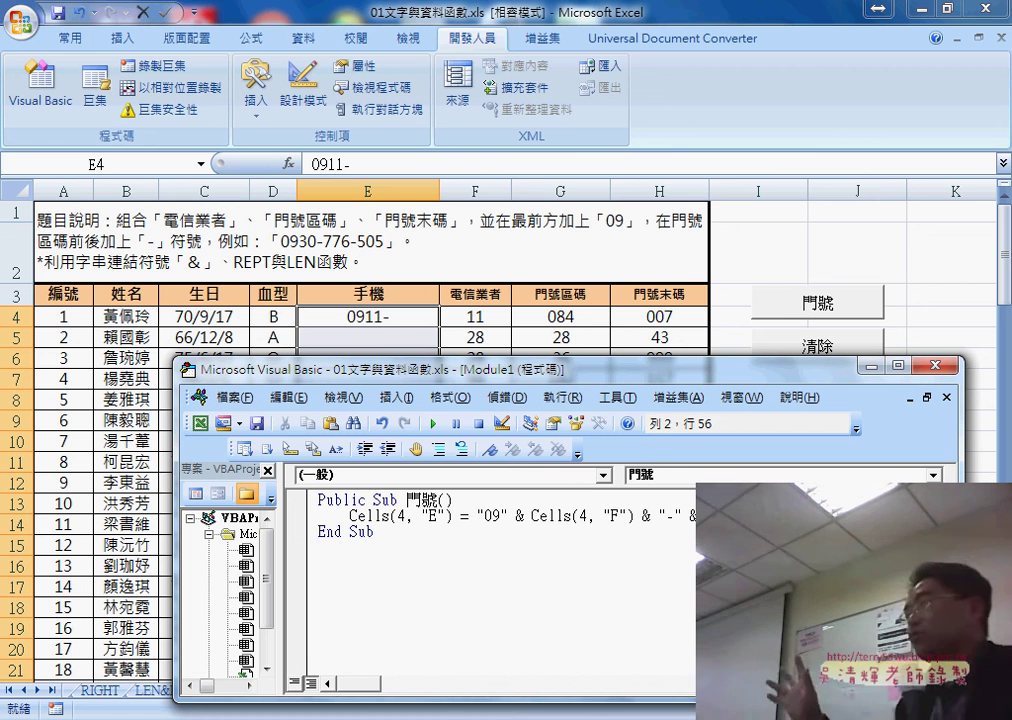
text(4)
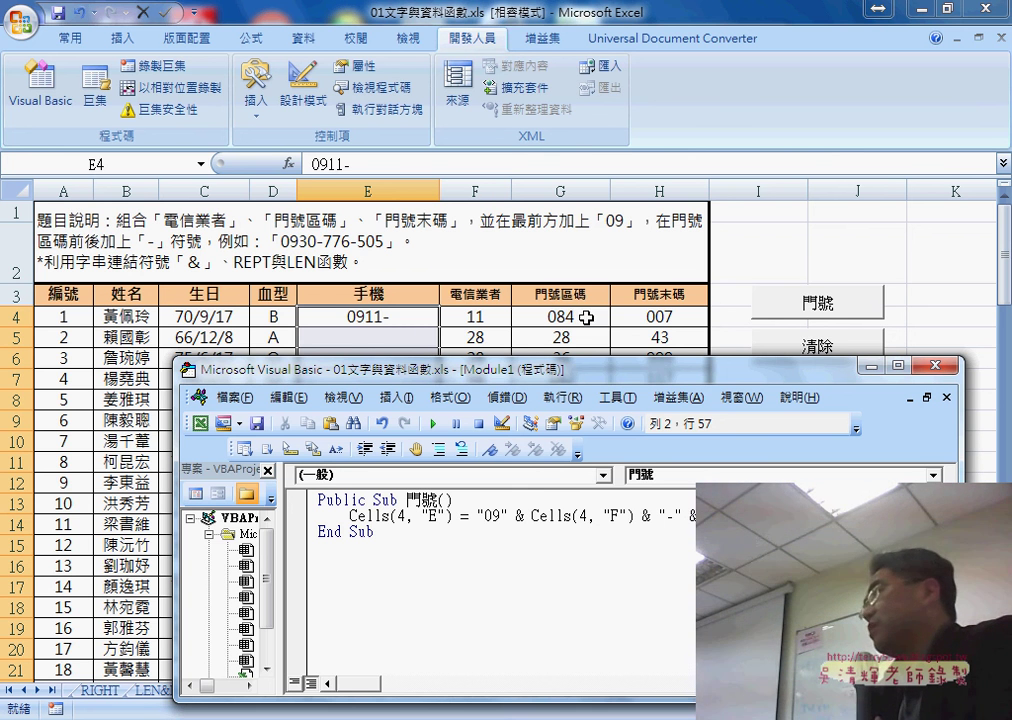
drag(532, 515, 634, 515)
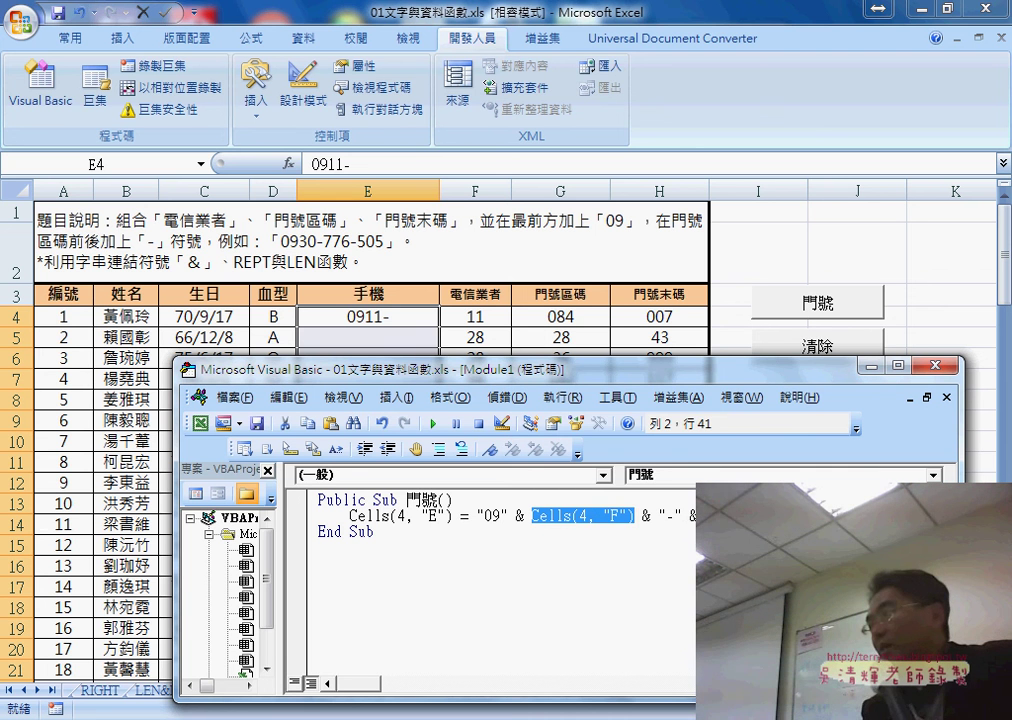
click(836, 515)
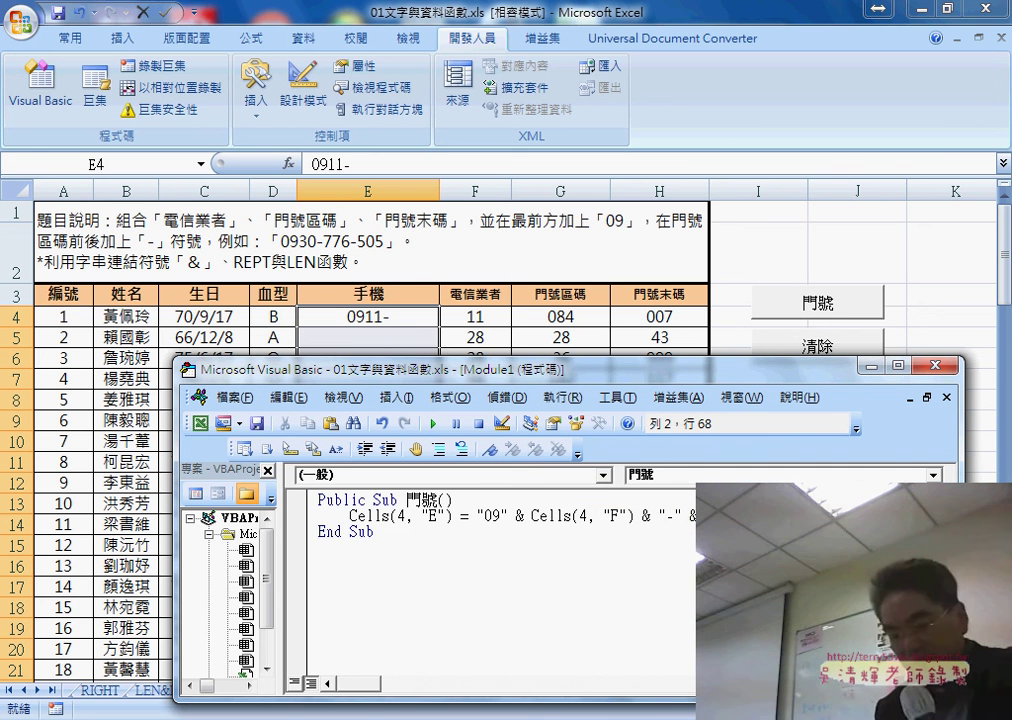
key(Right)
key(Right)
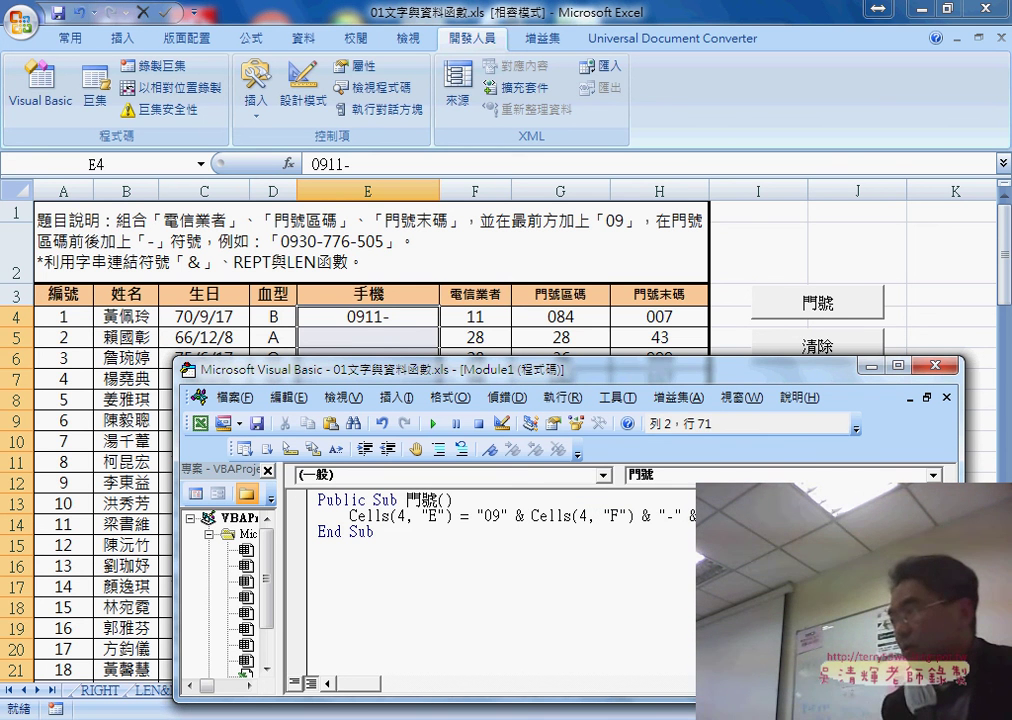
key(Right)
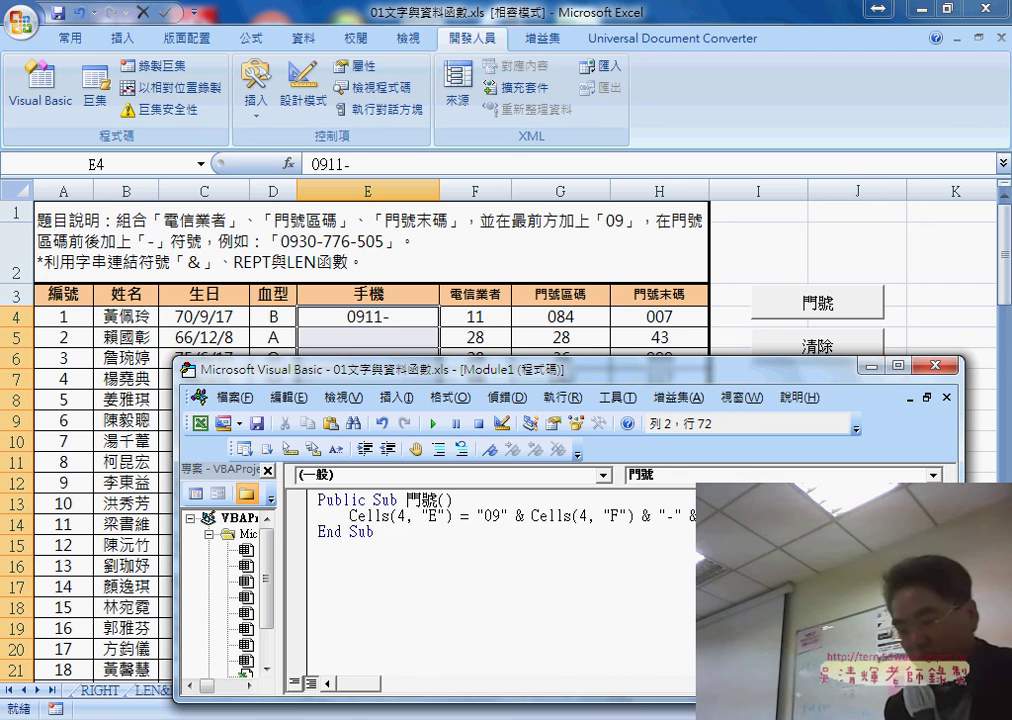
key(Right)
key(Right)
key(Right)
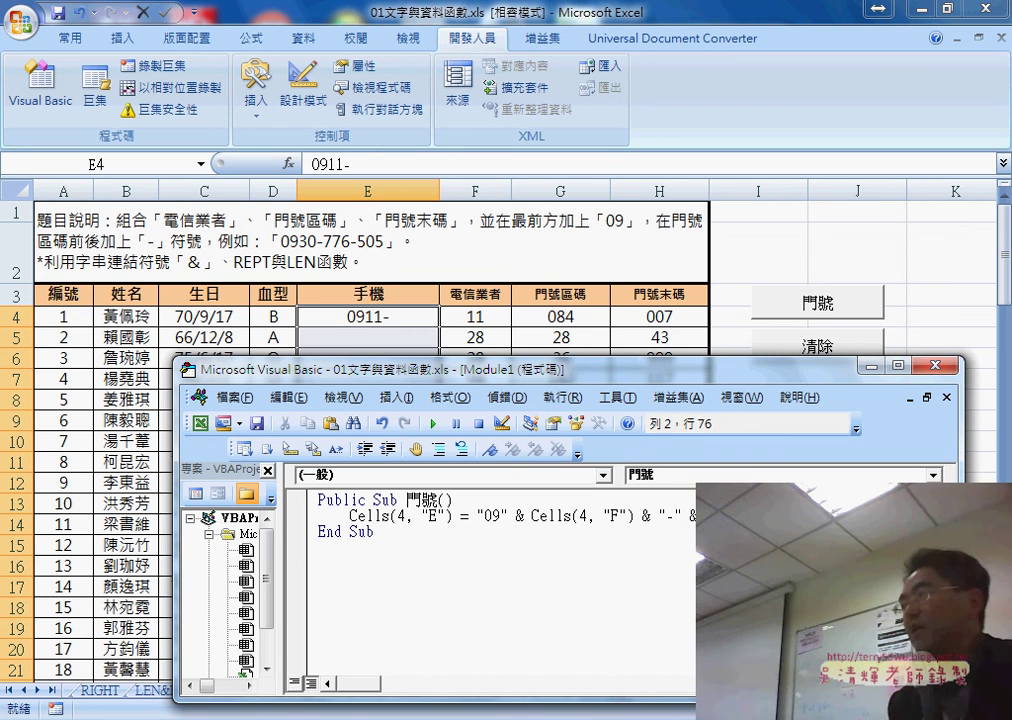
key(Right)
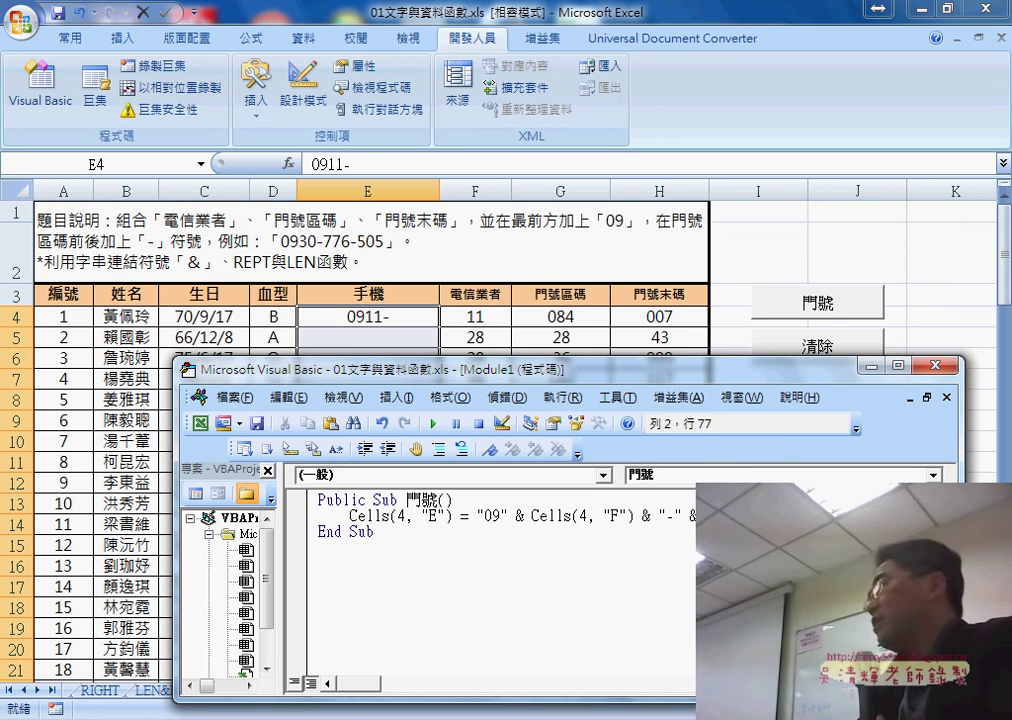
click(717, 516)
click(757, 516)
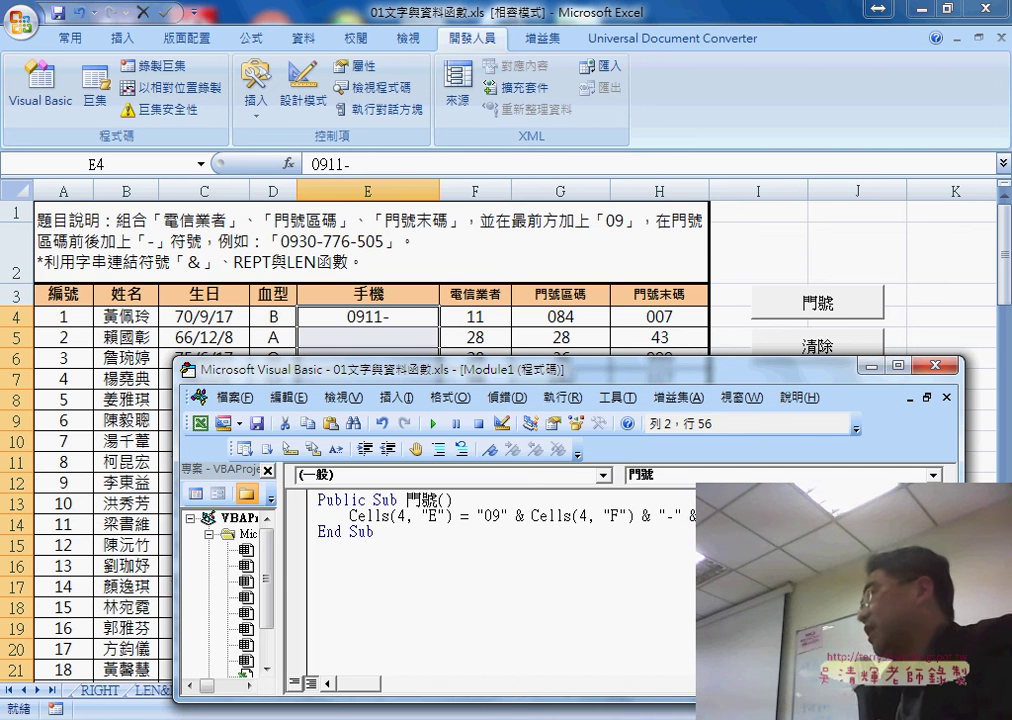
drag(727, 516, 683, 516)
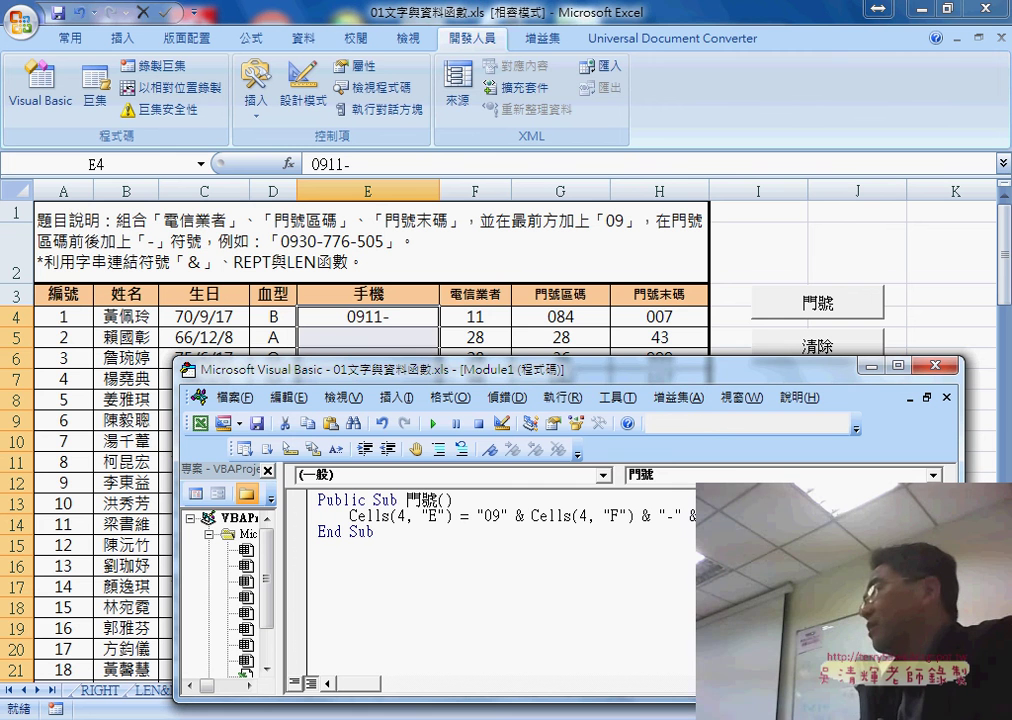
click(708, 516)
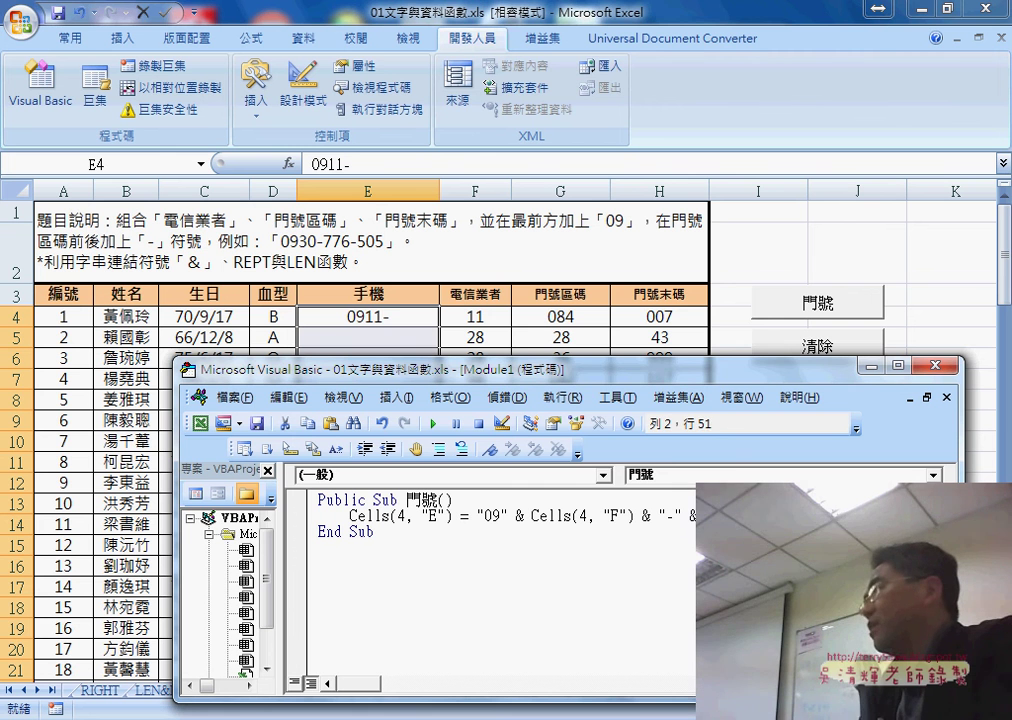
click(433, 423)
Duplicate the & "-" & Format(...) part at the end of the code line.
drag(410, 378, 285, 361)
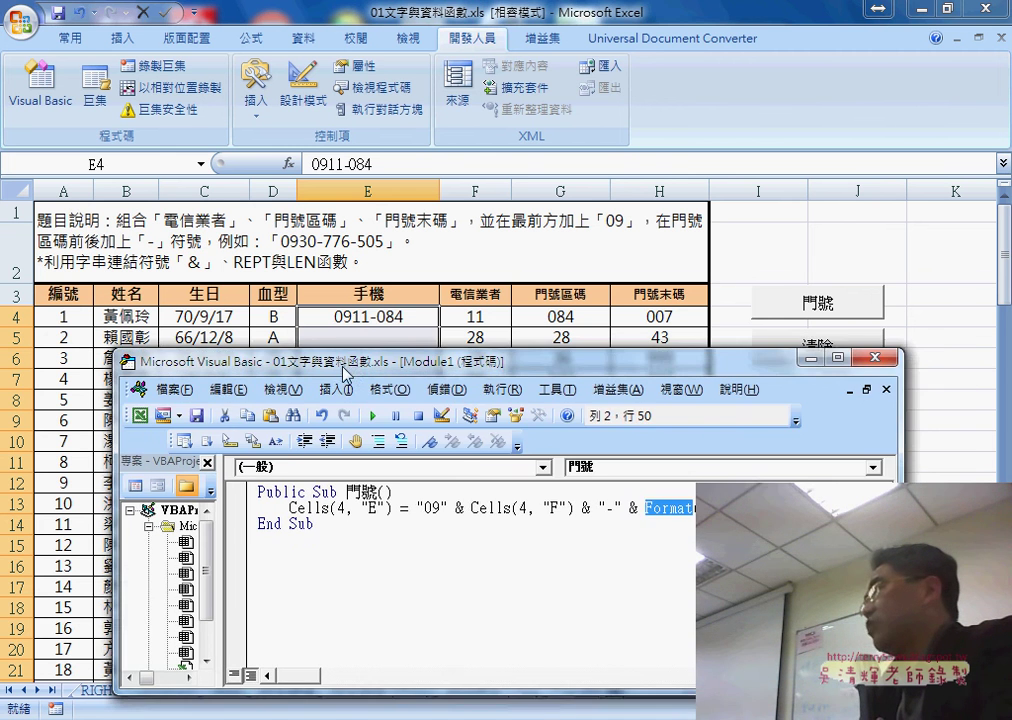
drag(840, 560, 955, 560)
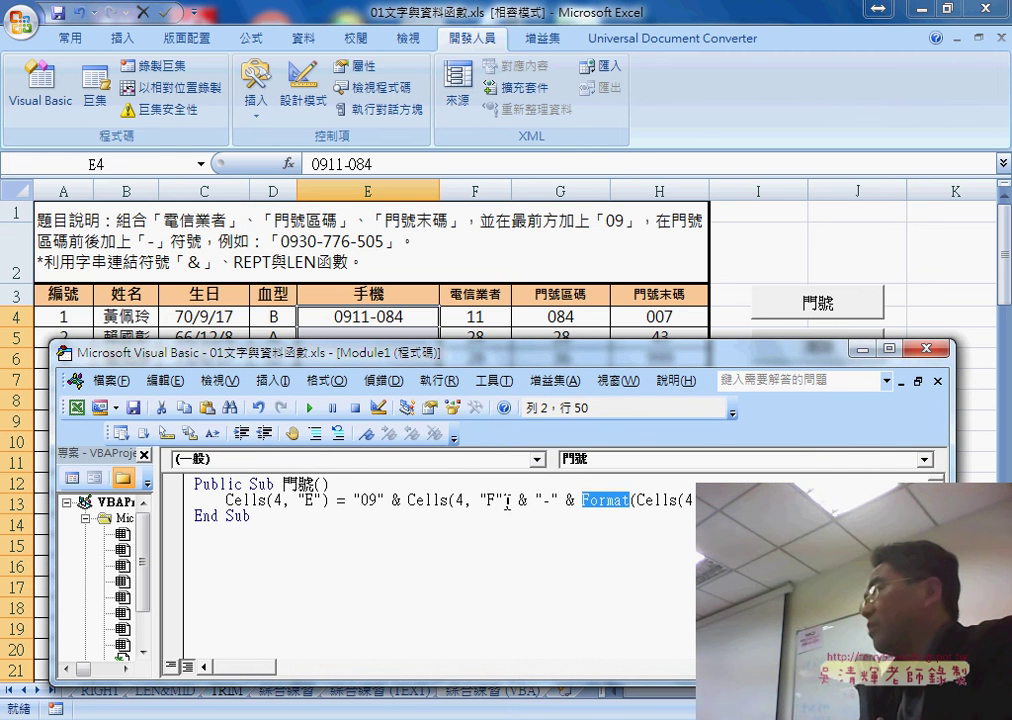
drag(513, 500, 729, 500)
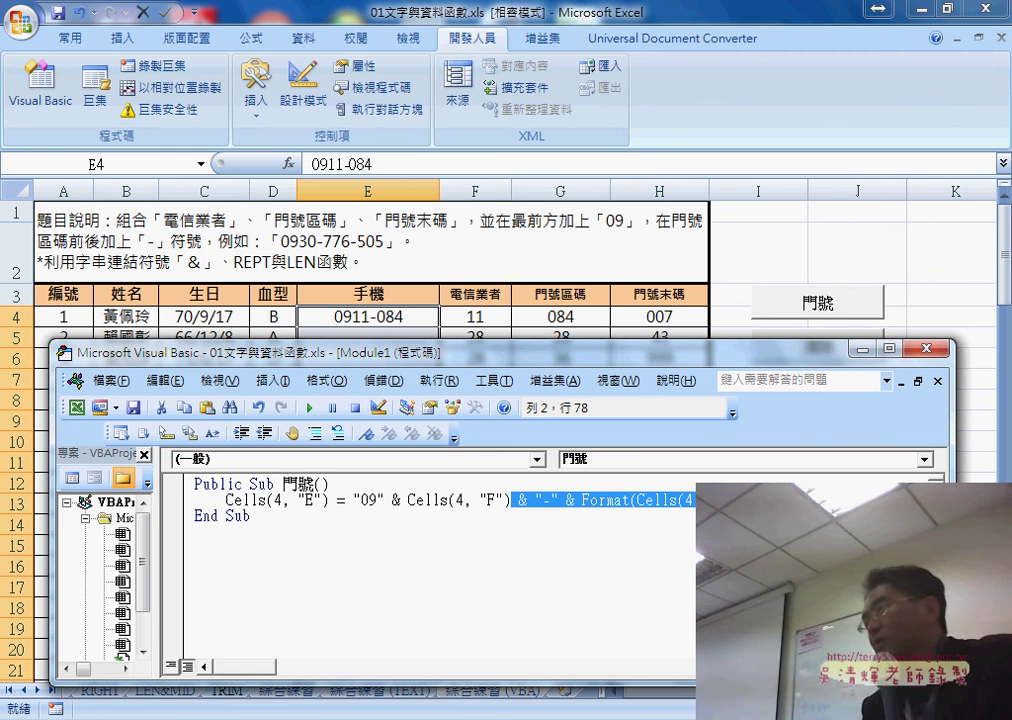
right_click(757, 500)
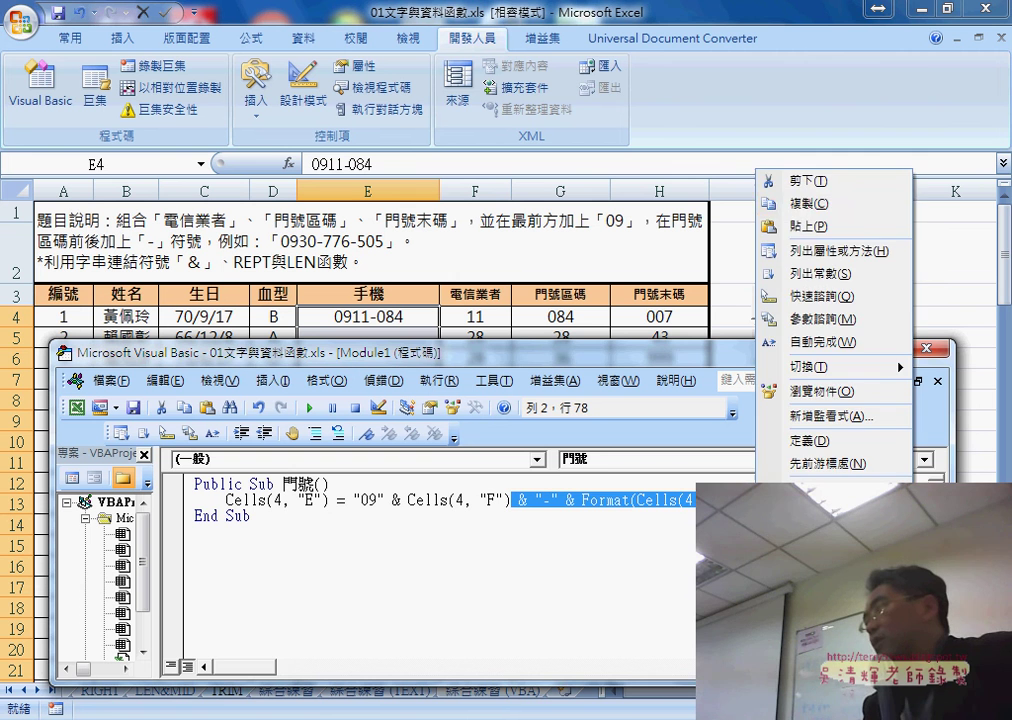
click(808, 203)
click(826, 500)
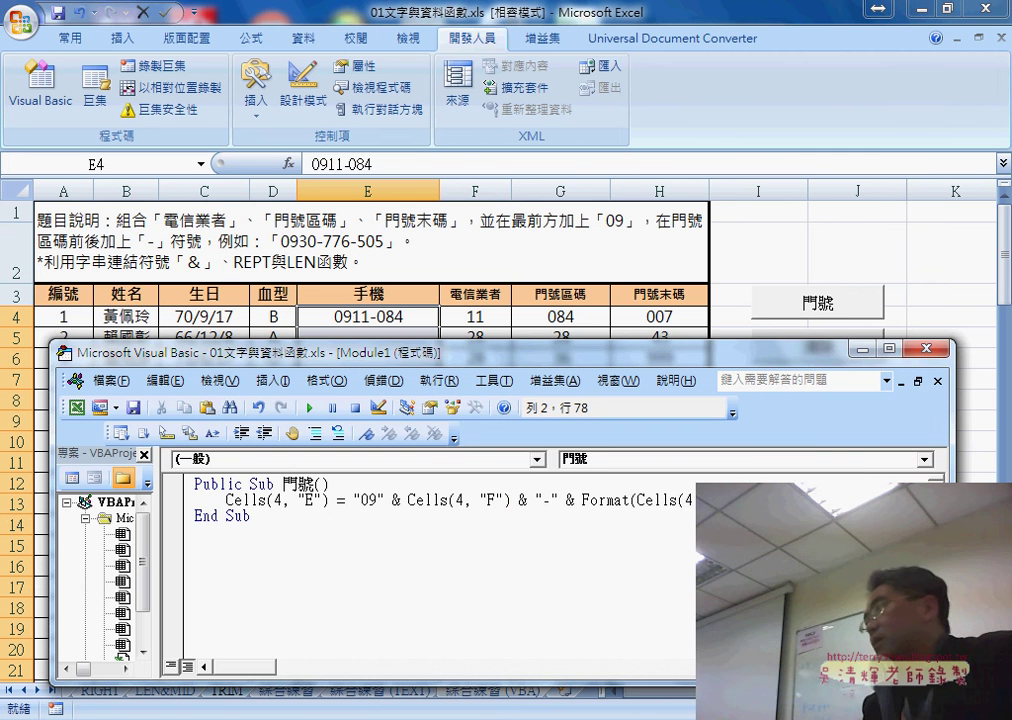
right_click(826, 500)
click(885, 230)
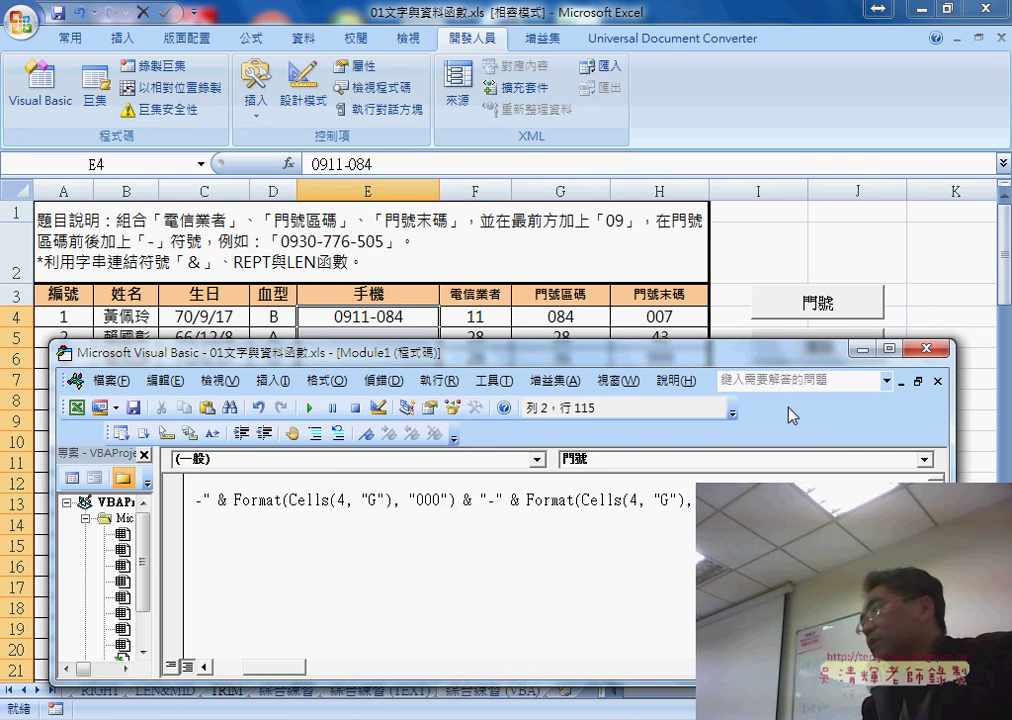
key(Left)
key(Left)
key(Left)
key(shift+Left)
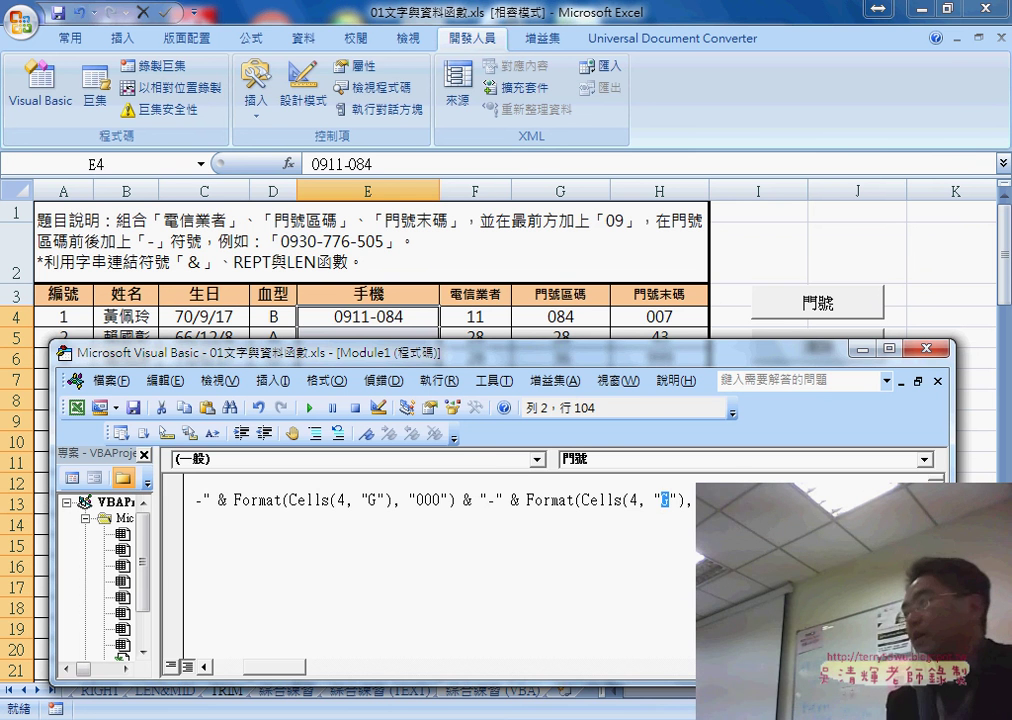
text(H)
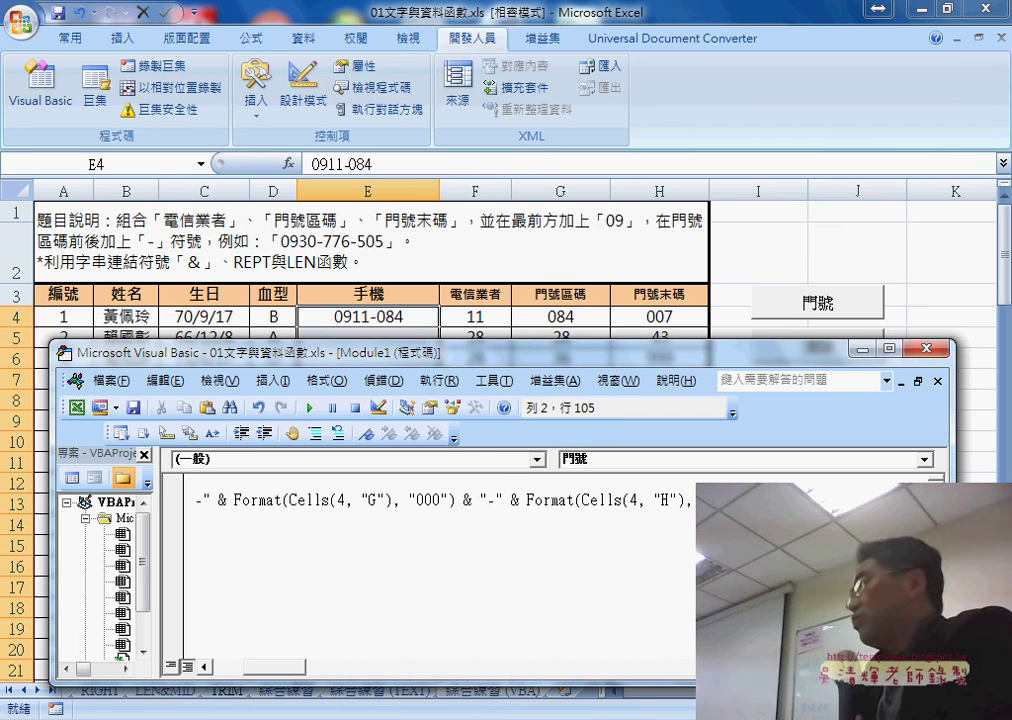
drag(300, 672, 259, 675)
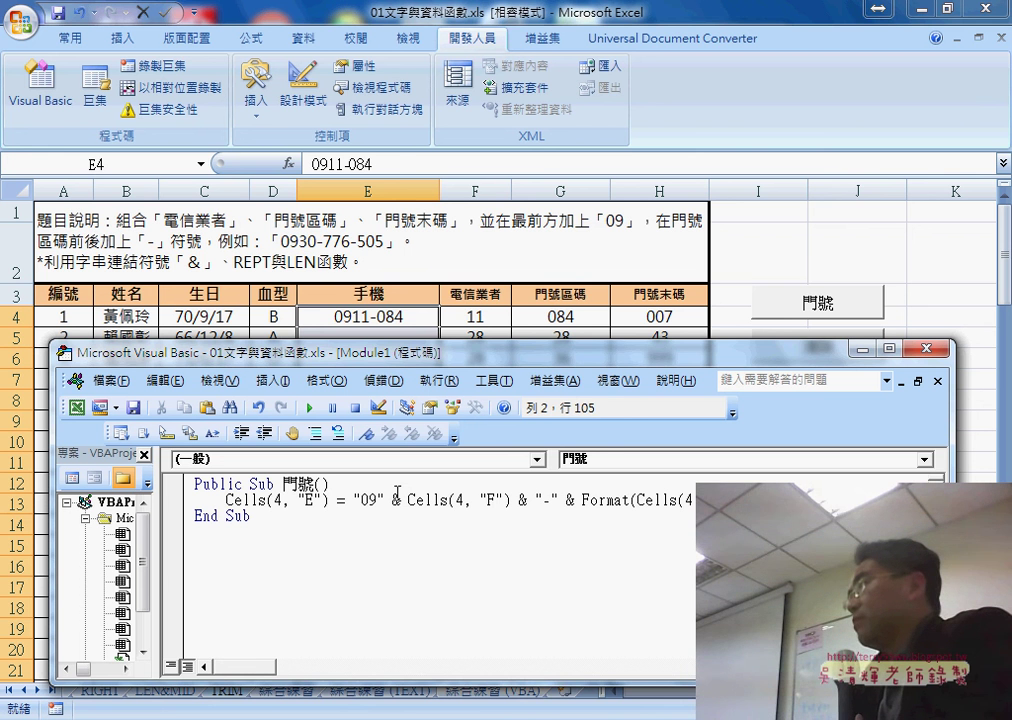
click(309, 408)
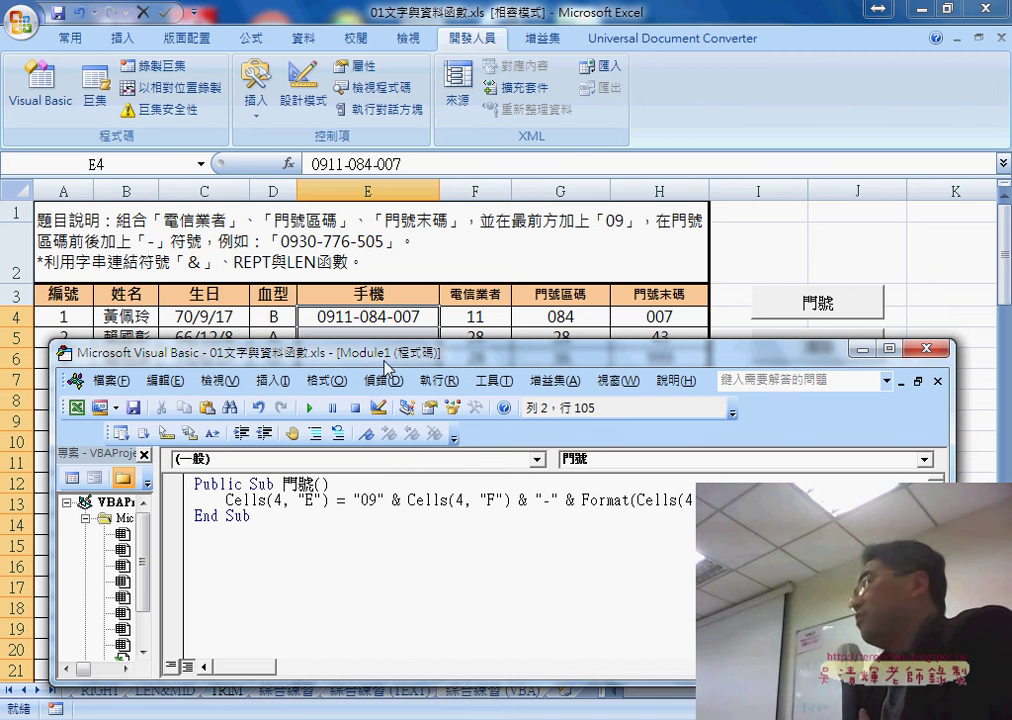
drag(330, 350, 655, 354)
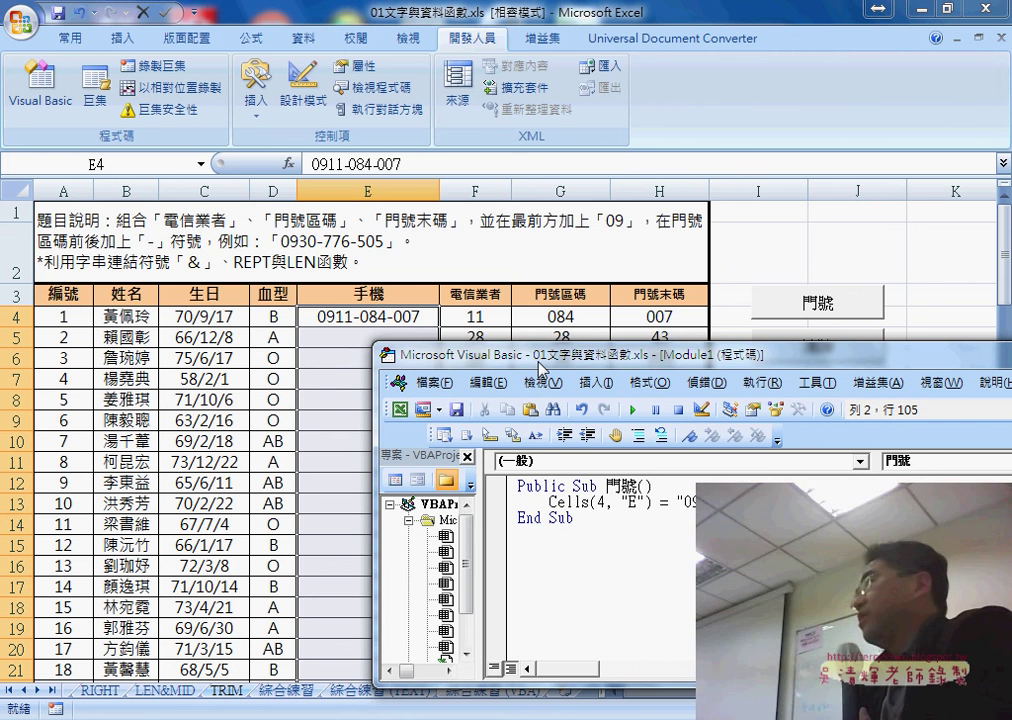
Widen the code window and select the full Cells(4, "E") statement line.
drag(538, 368, 166, 287)
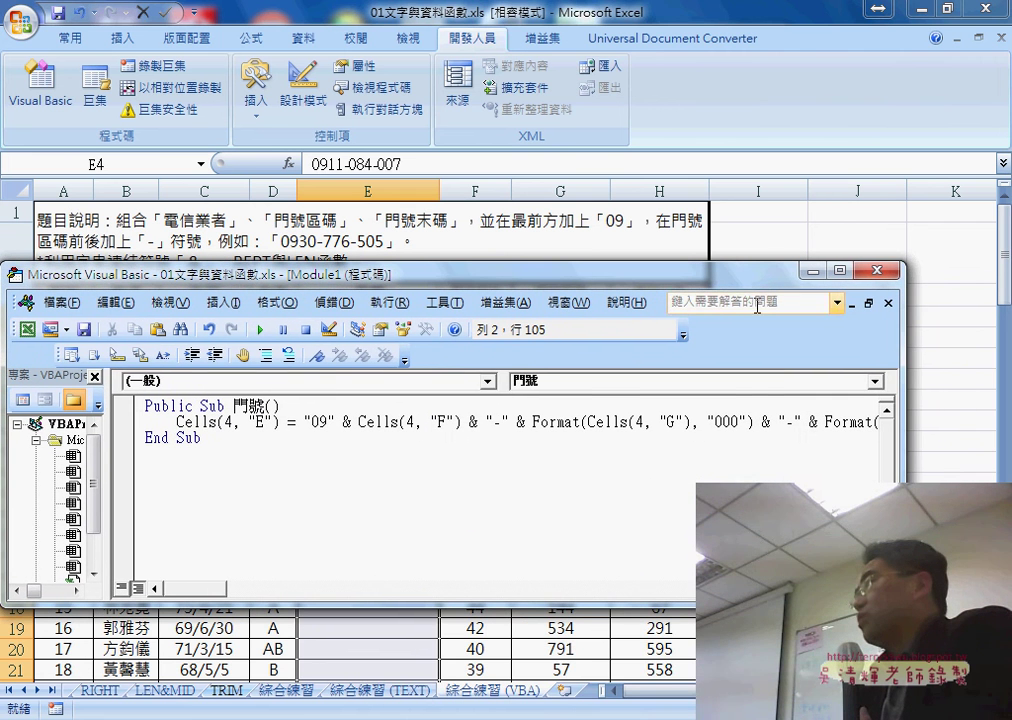
drag(903, 385, 983, 385)
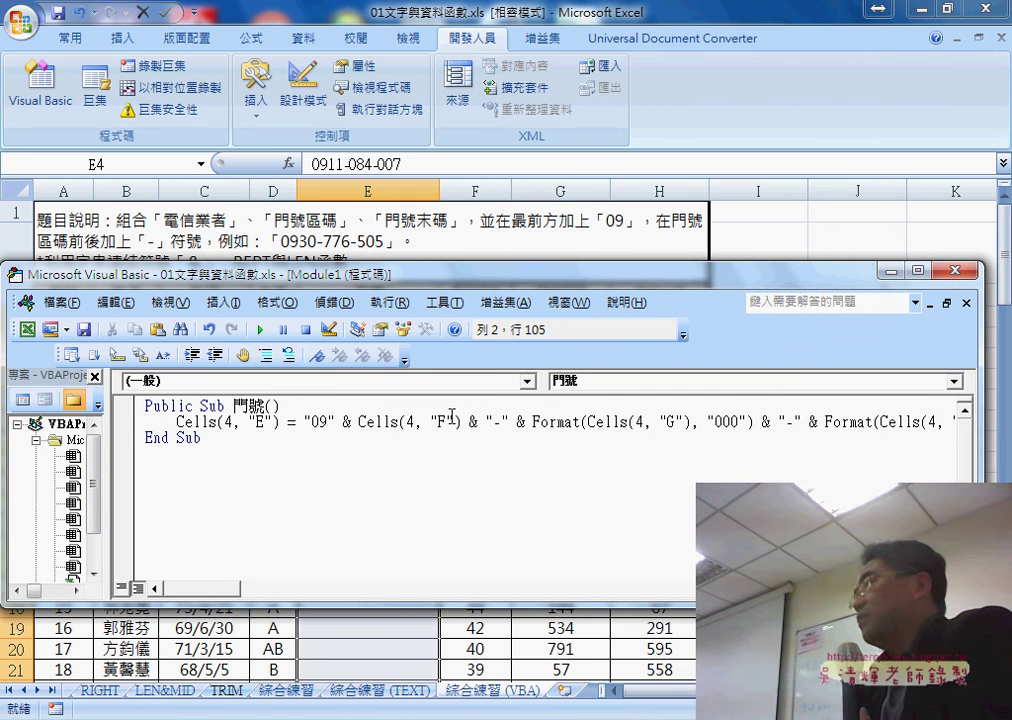
click(131, 430)
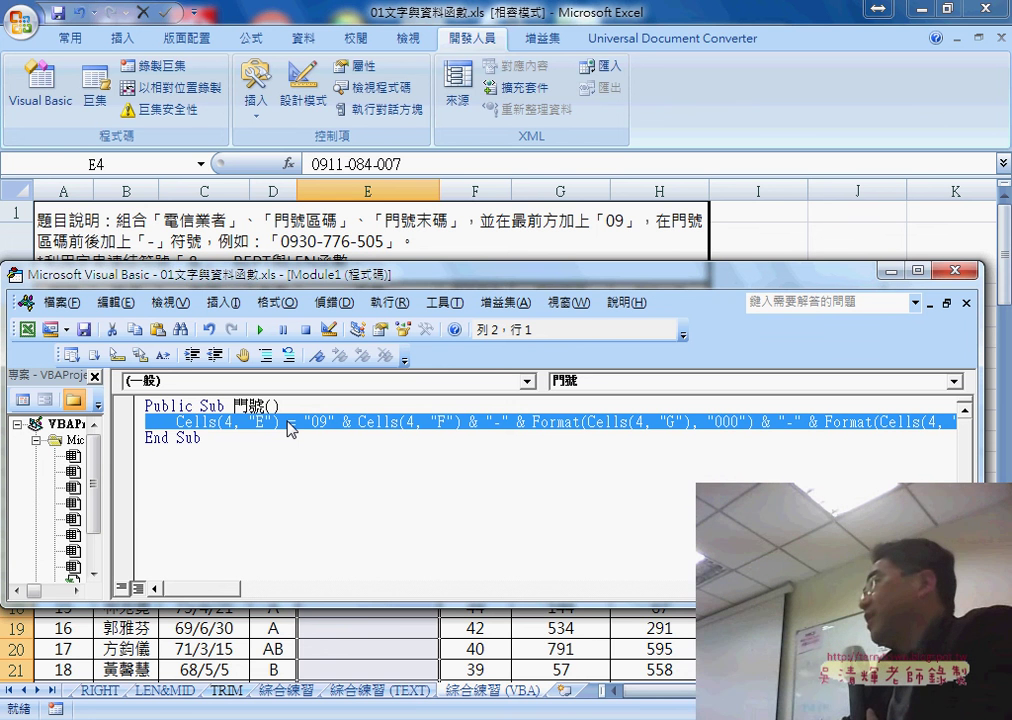
drag(284, 286, 363, 289)
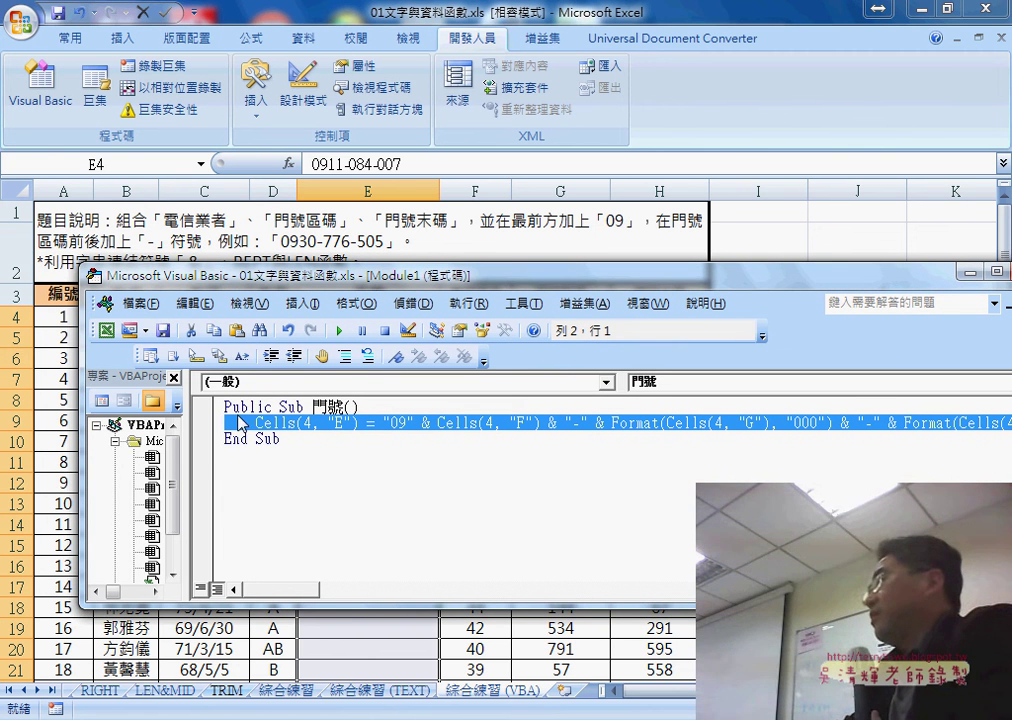
Add an empty For i = 4 To 103 … Next loop above End Sub.
click(378, 426)
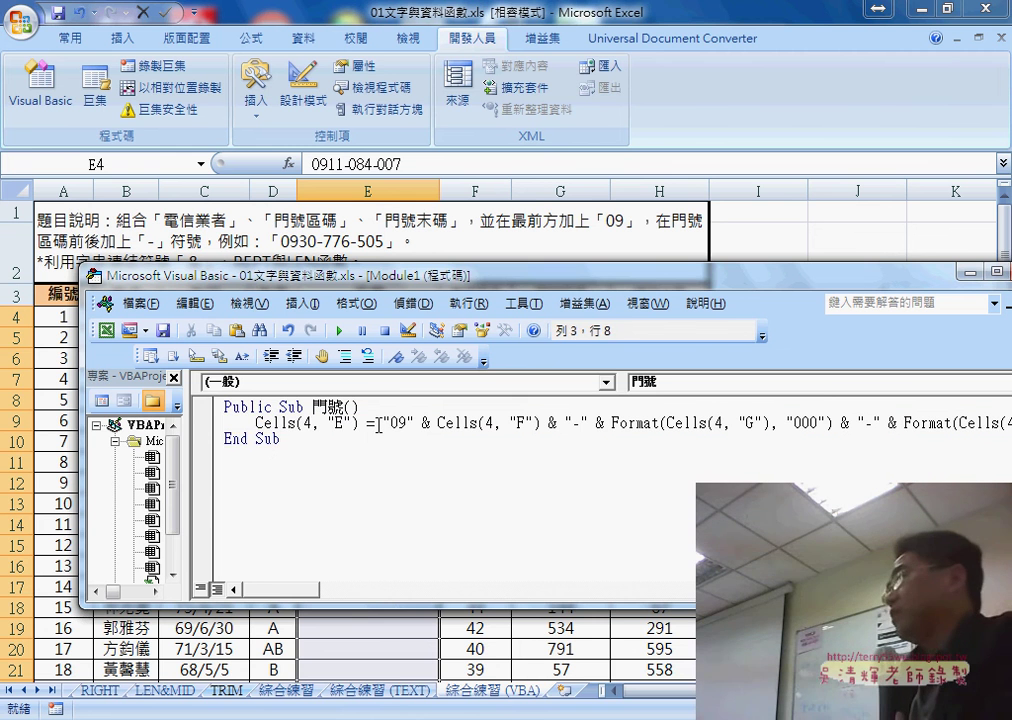
key(Down)
key(Up)
key(Return)
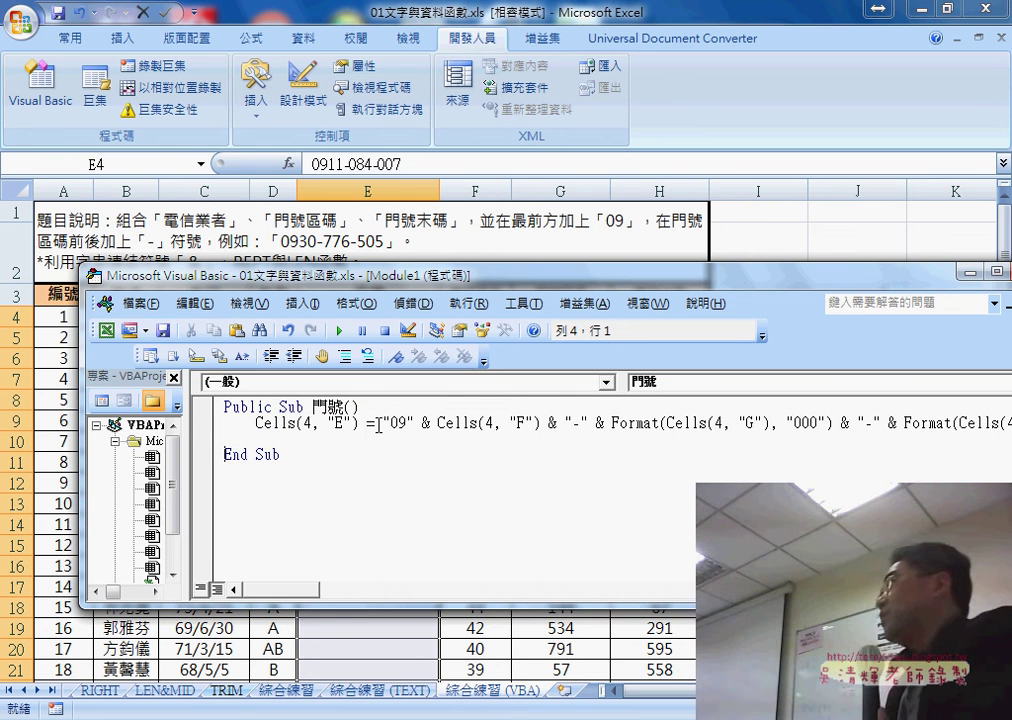
key(Up)
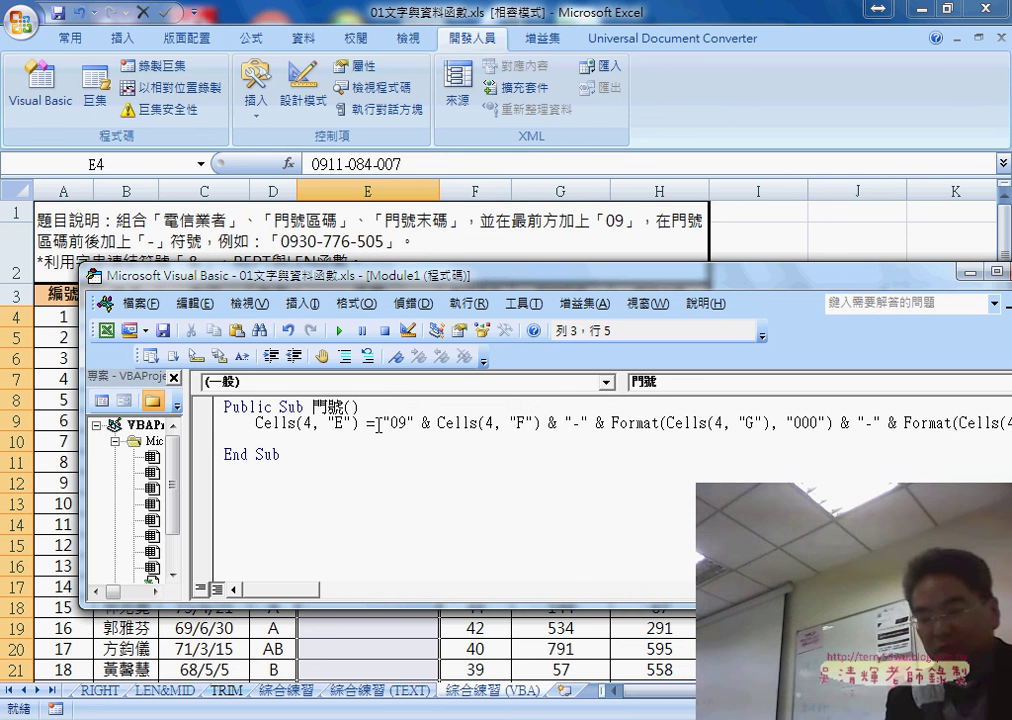
text(fo)
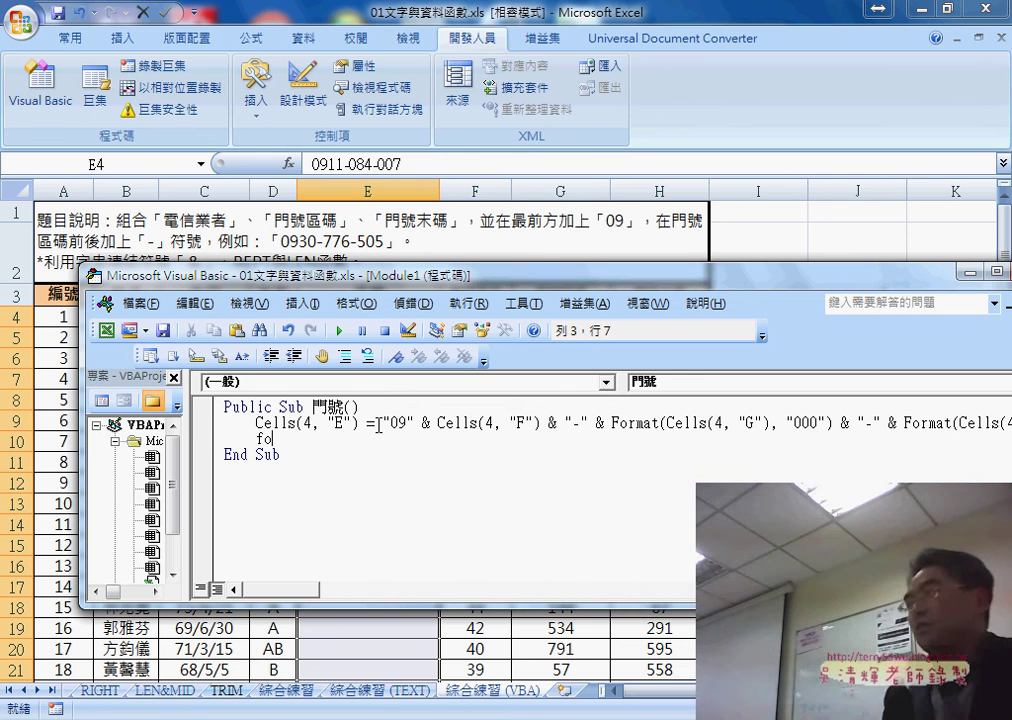
text(r i)
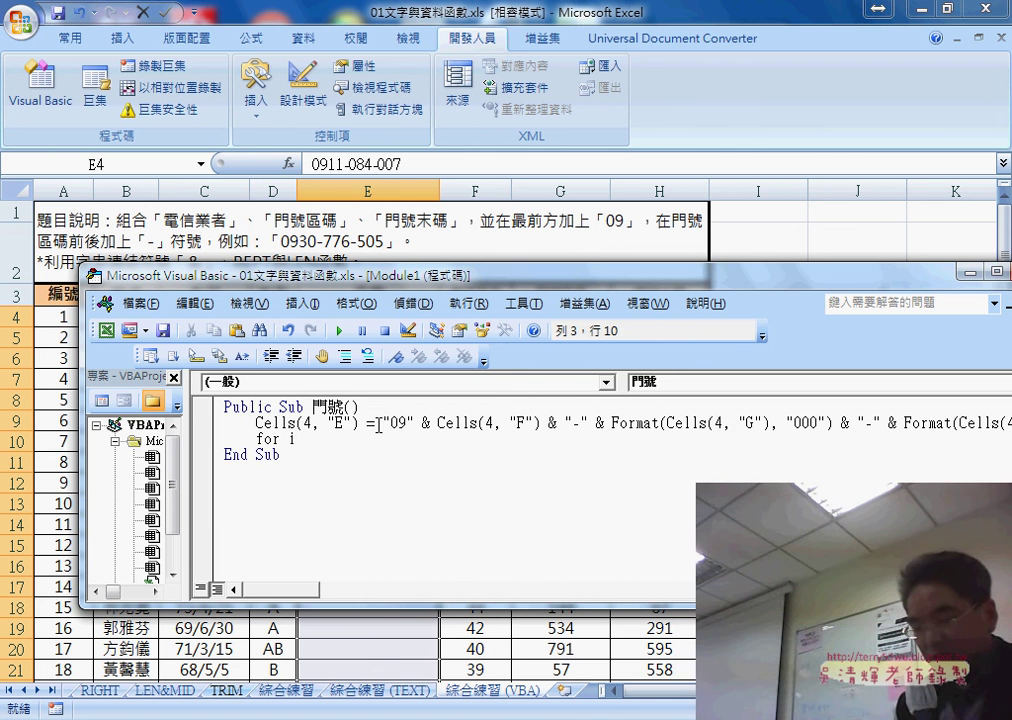
text(=4)
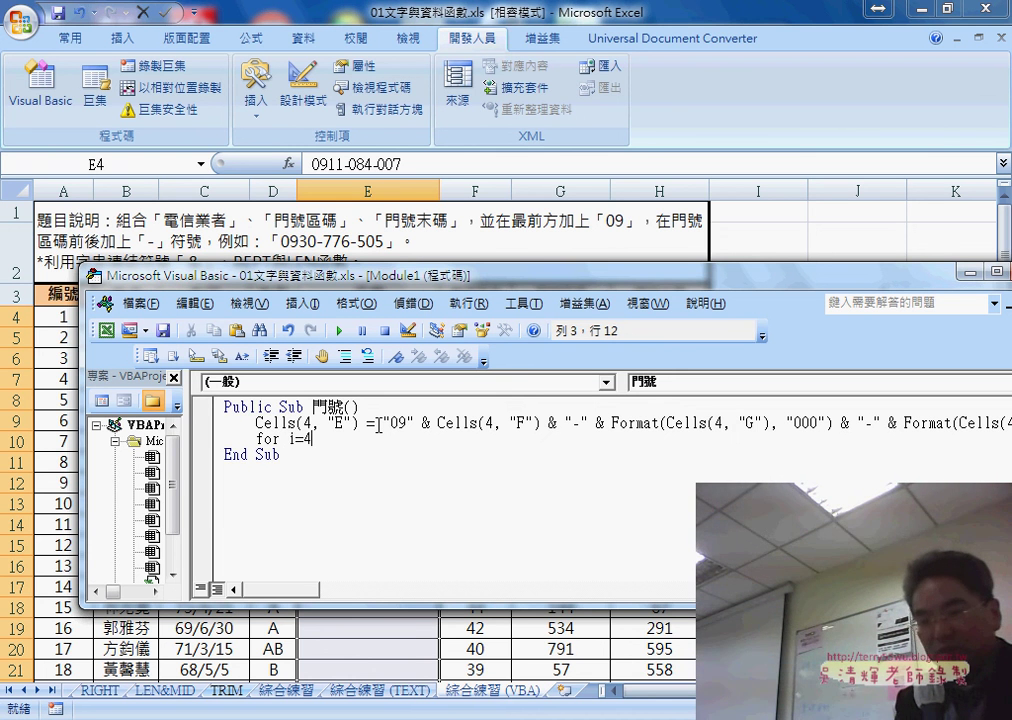
text( to )
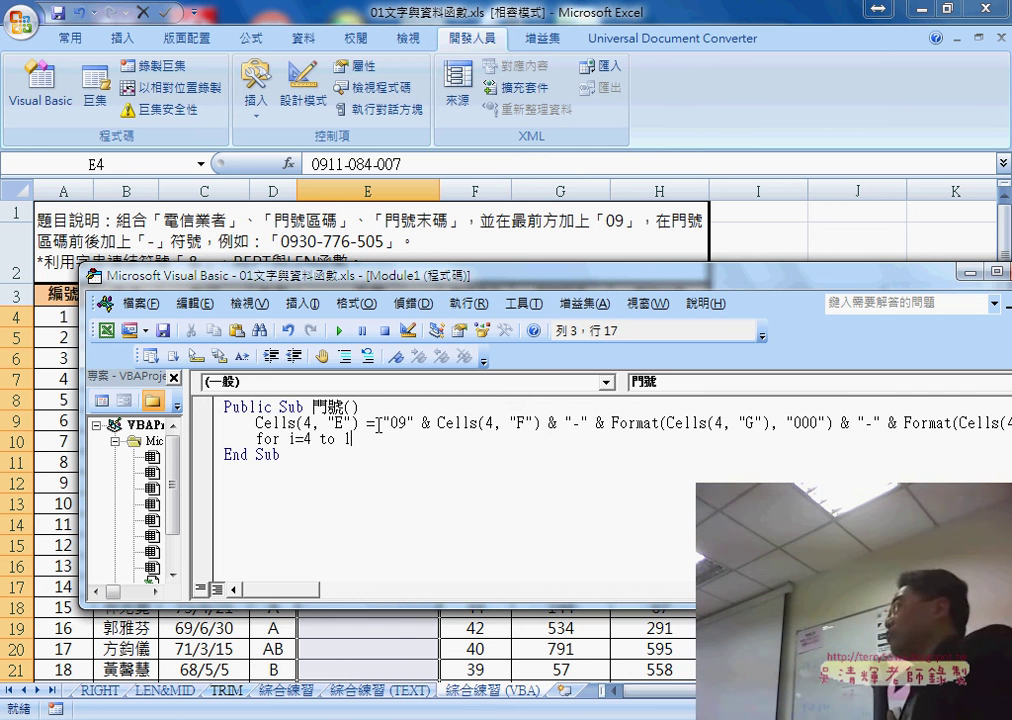
text(103)
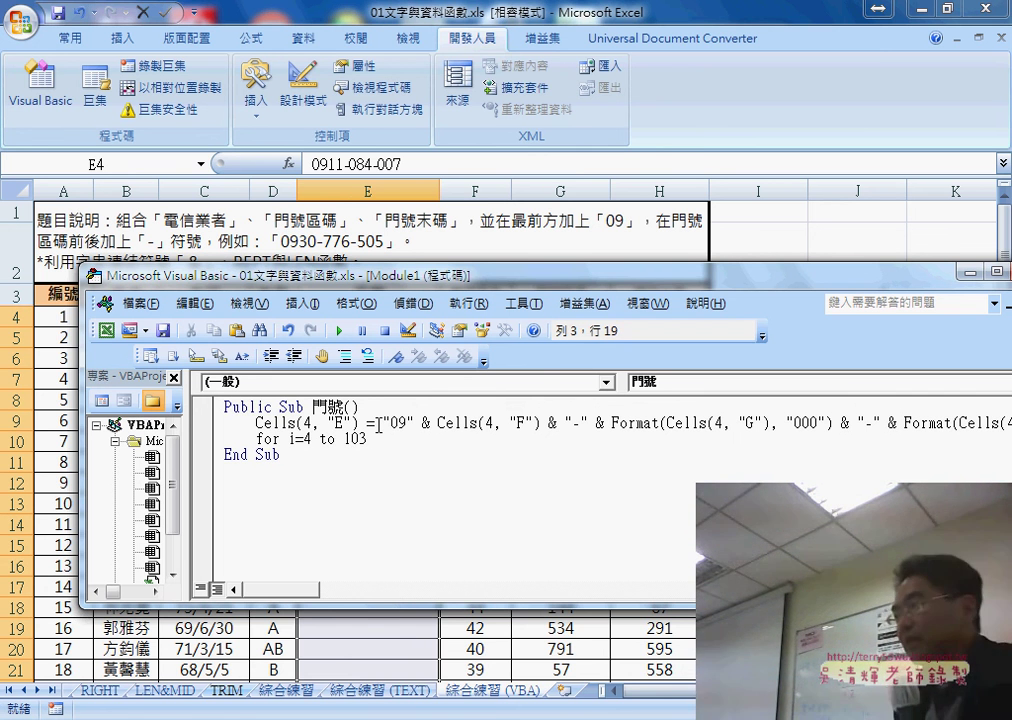
key(Return)
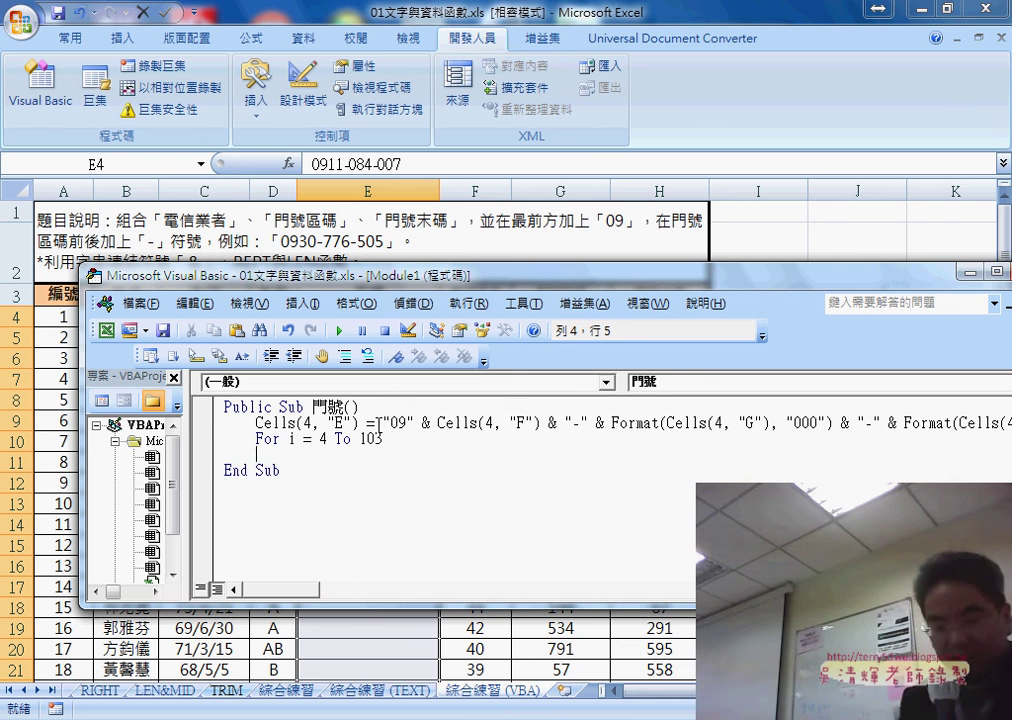
key(Return)
text(n)
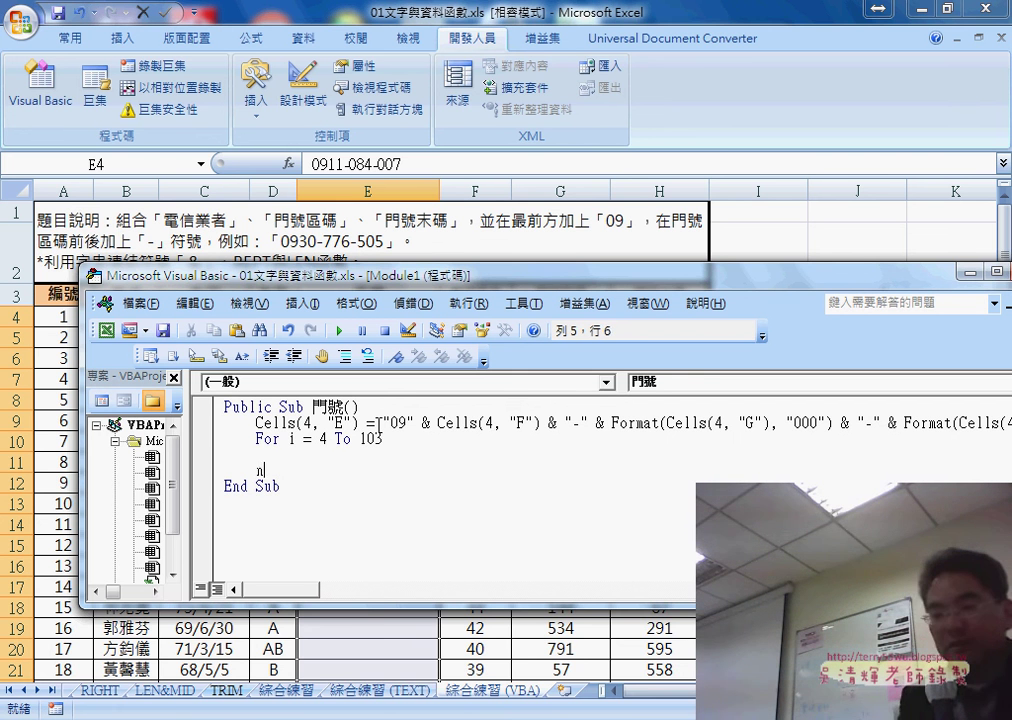
text(ext)
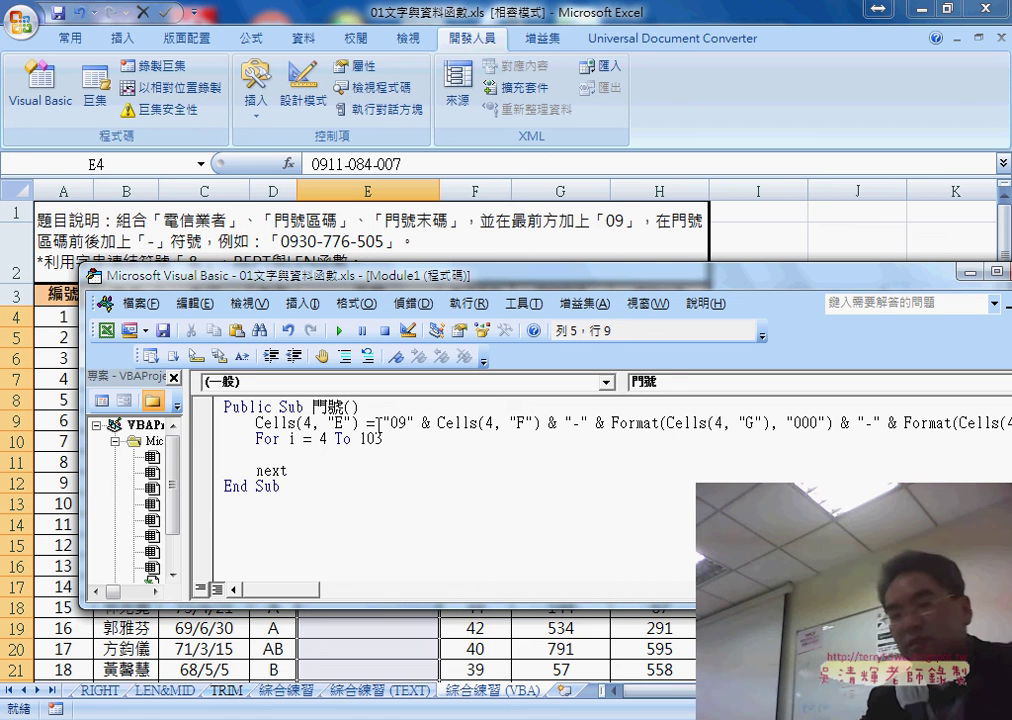
Highlight the loop variable i, start 4 and end 103, then select the Cells(4, "E") statement.
click(257, 454)
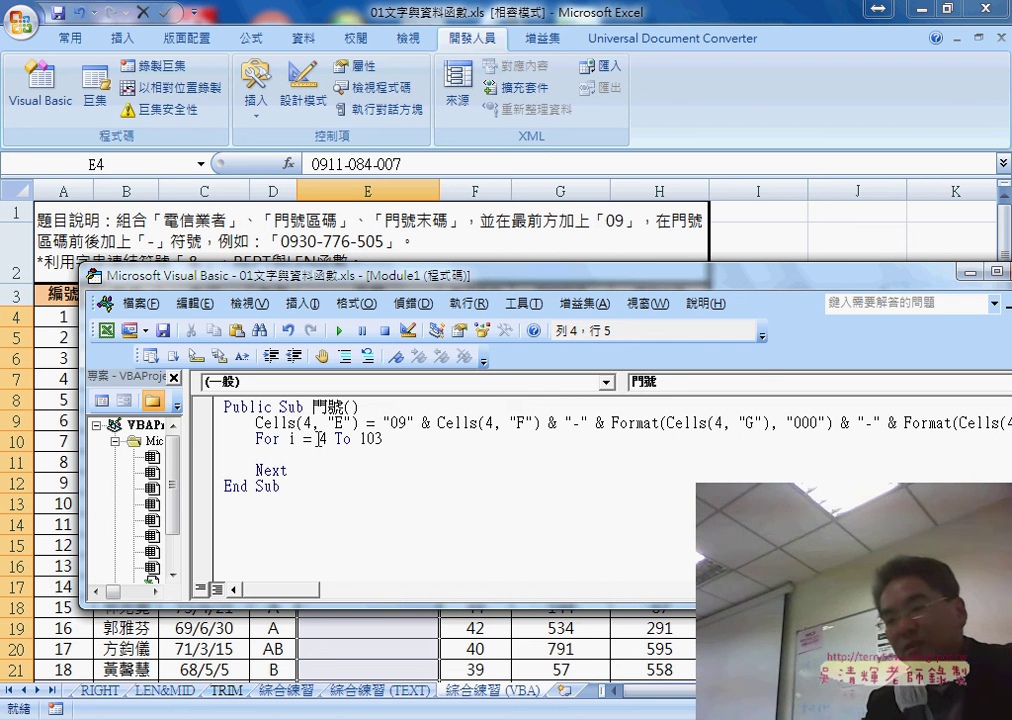
double_click(291, 438)
text(i)
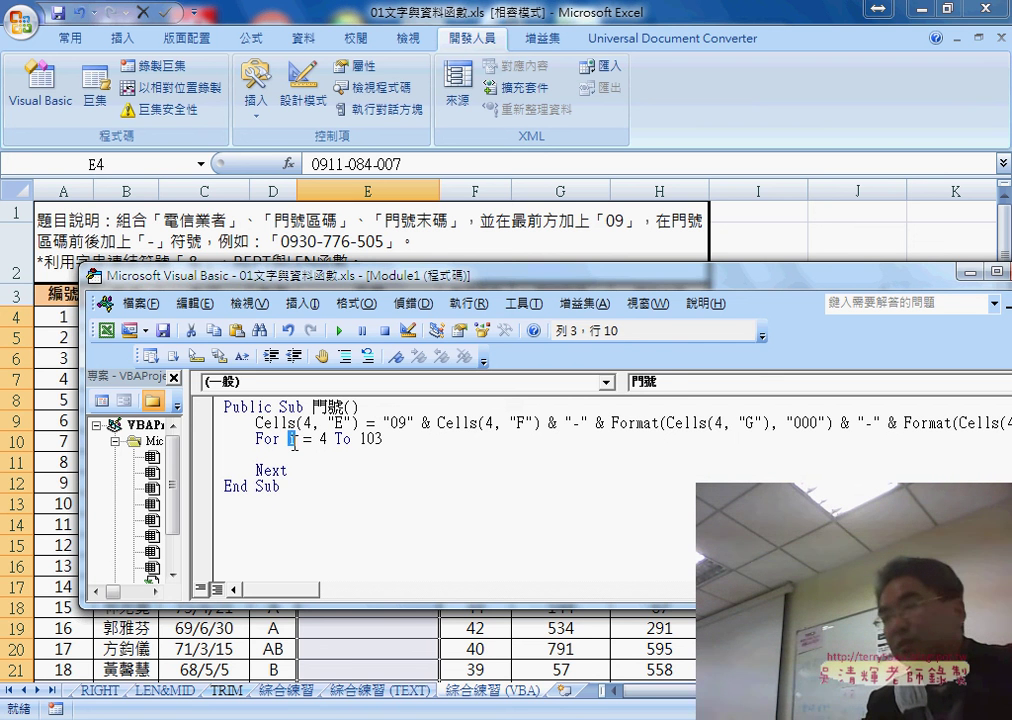
double_click(323, 438)
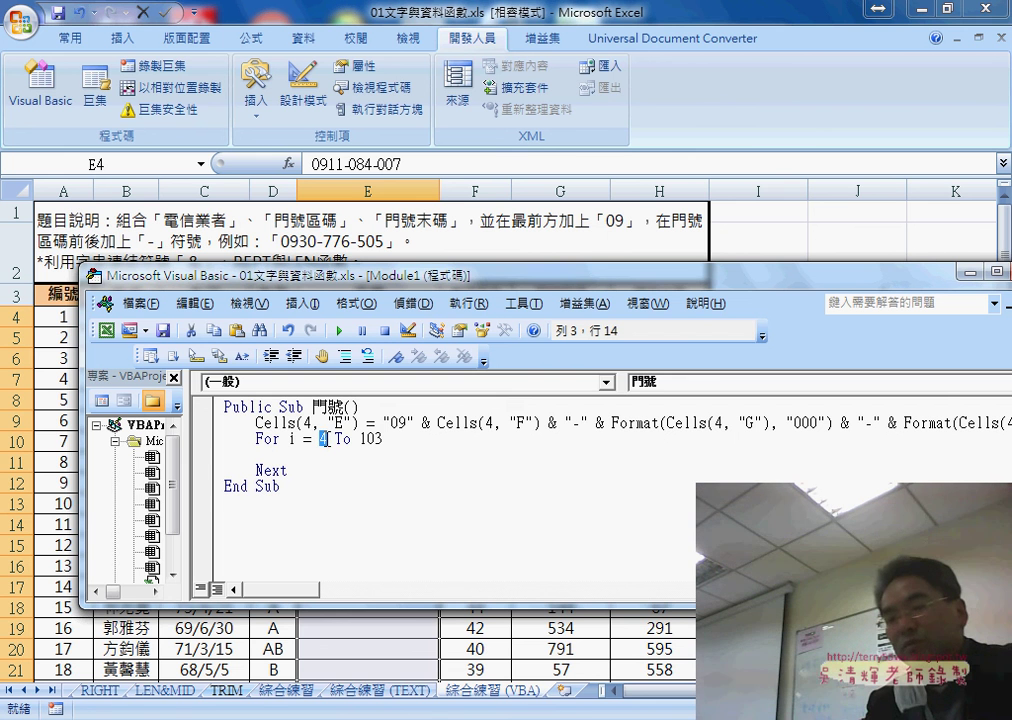
click(334, 438)
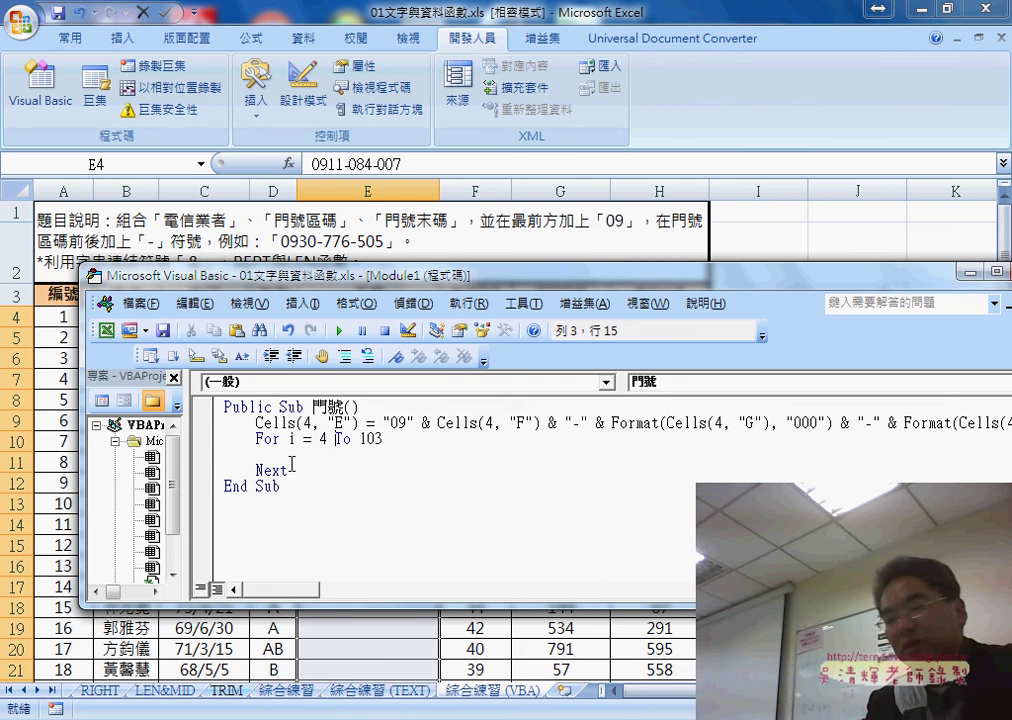
double_click(367, 439)
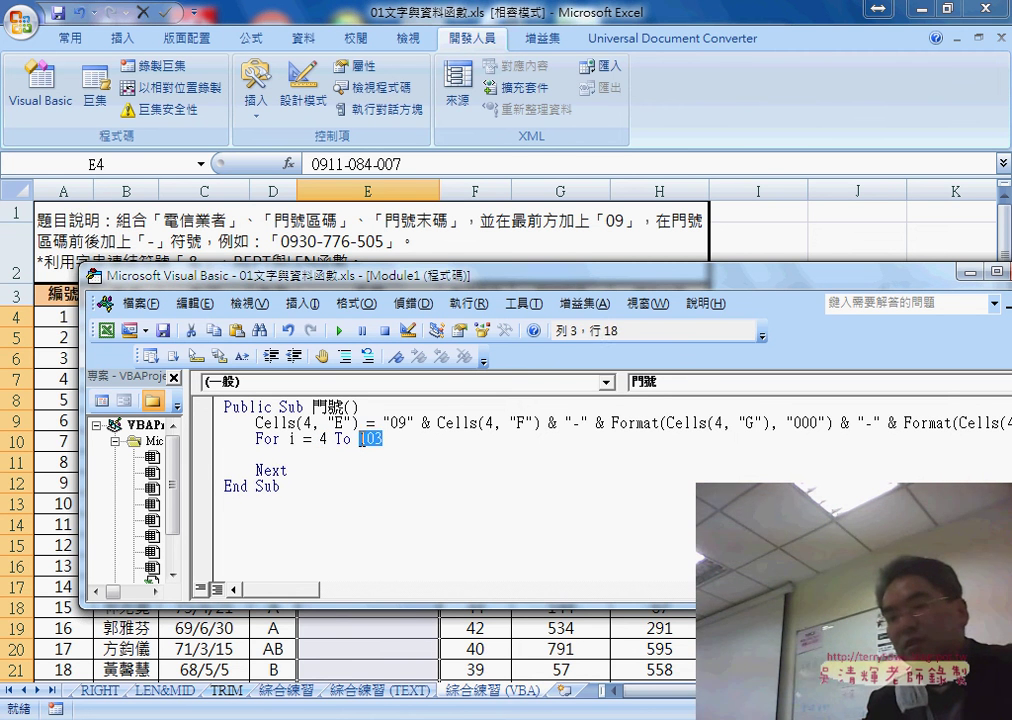
drag(288, 470, 212, 447)
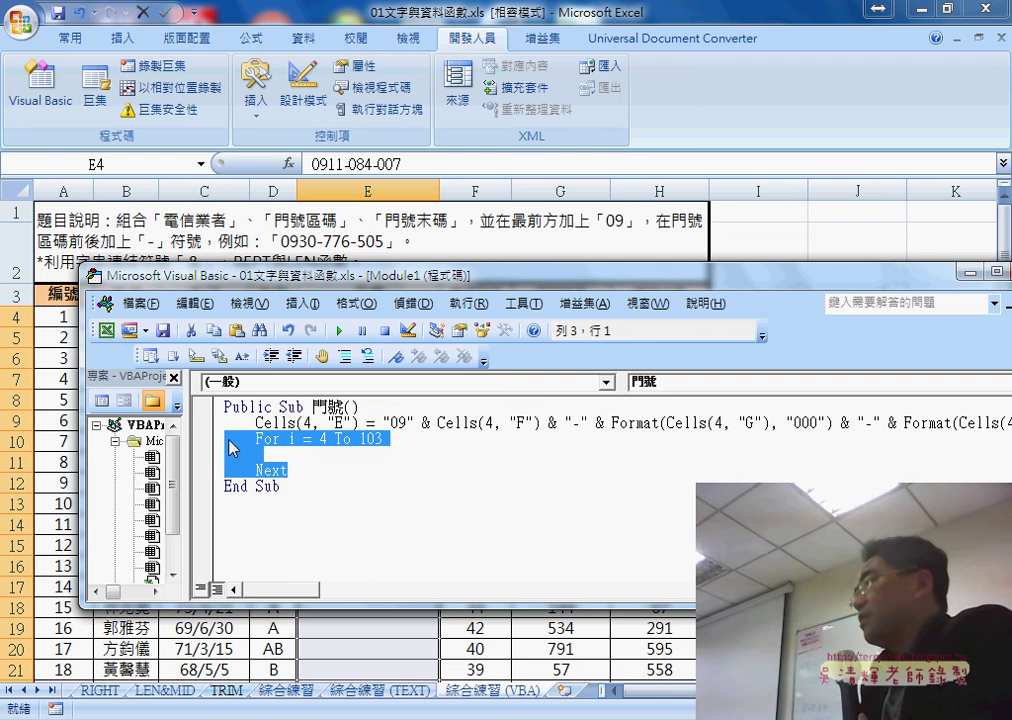
click(209, 427)
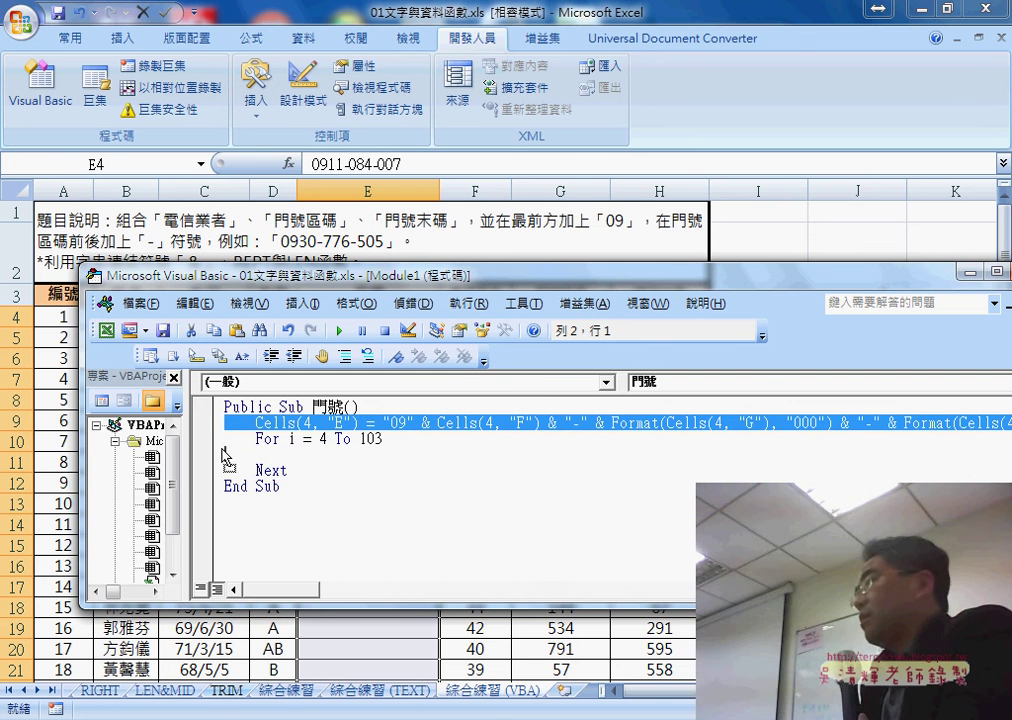
Move the Cells(4, "E") statement inside the loop, delete the blank line and indent it.
drag(226, 457, 225, 456)
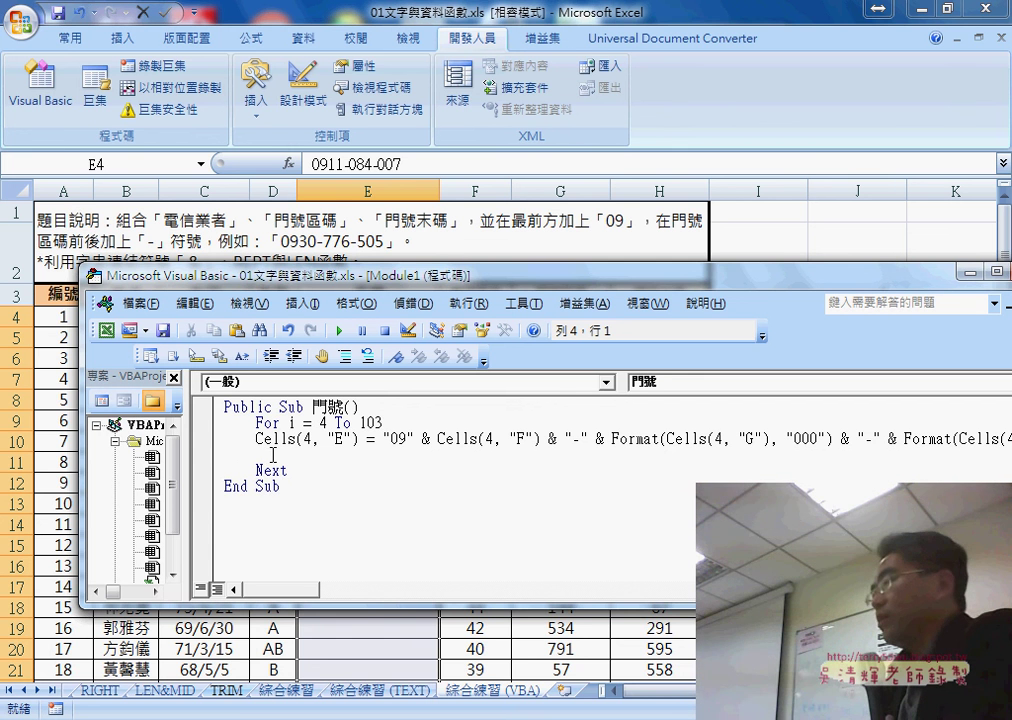
key(Delete)
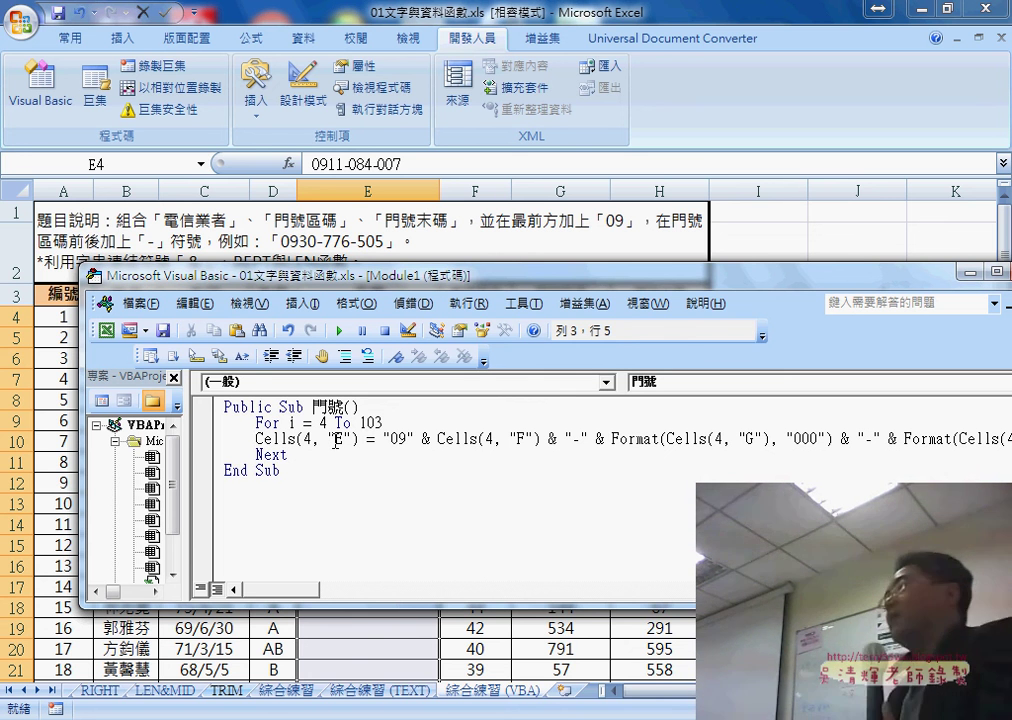
key(Tab)
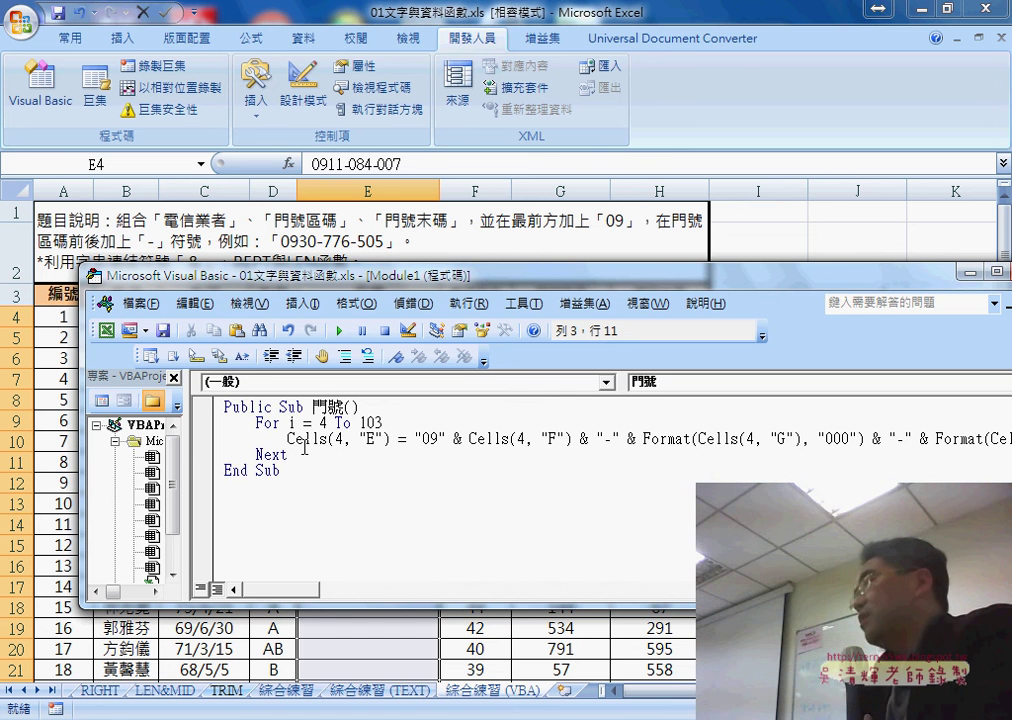
drag(287, 439, 257, 440)
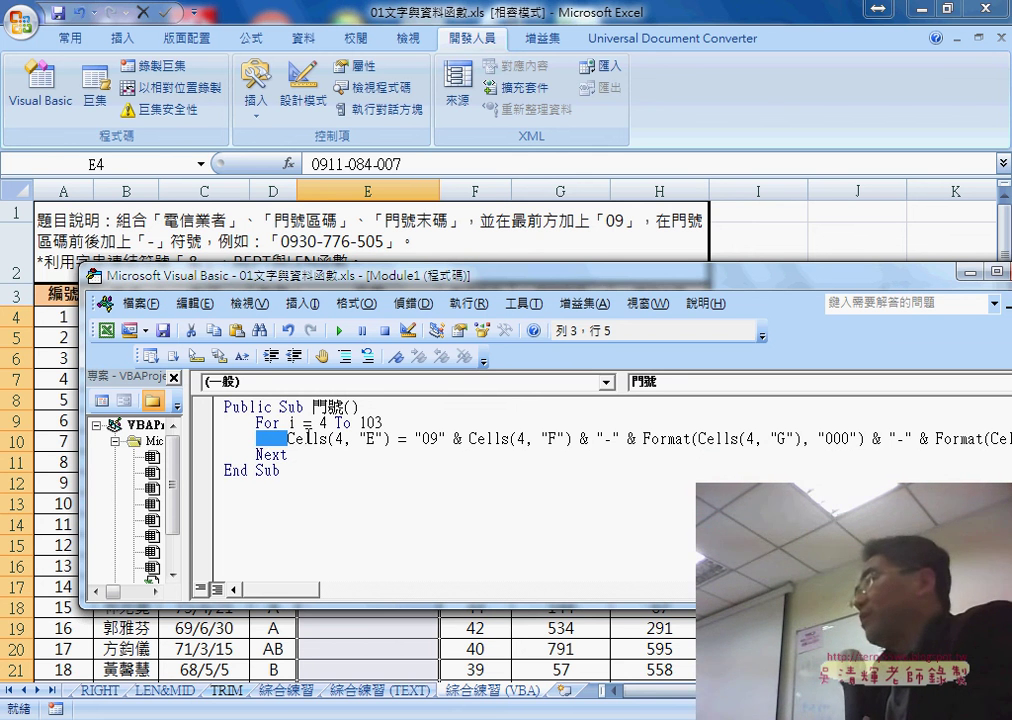
double_click(338, 438)
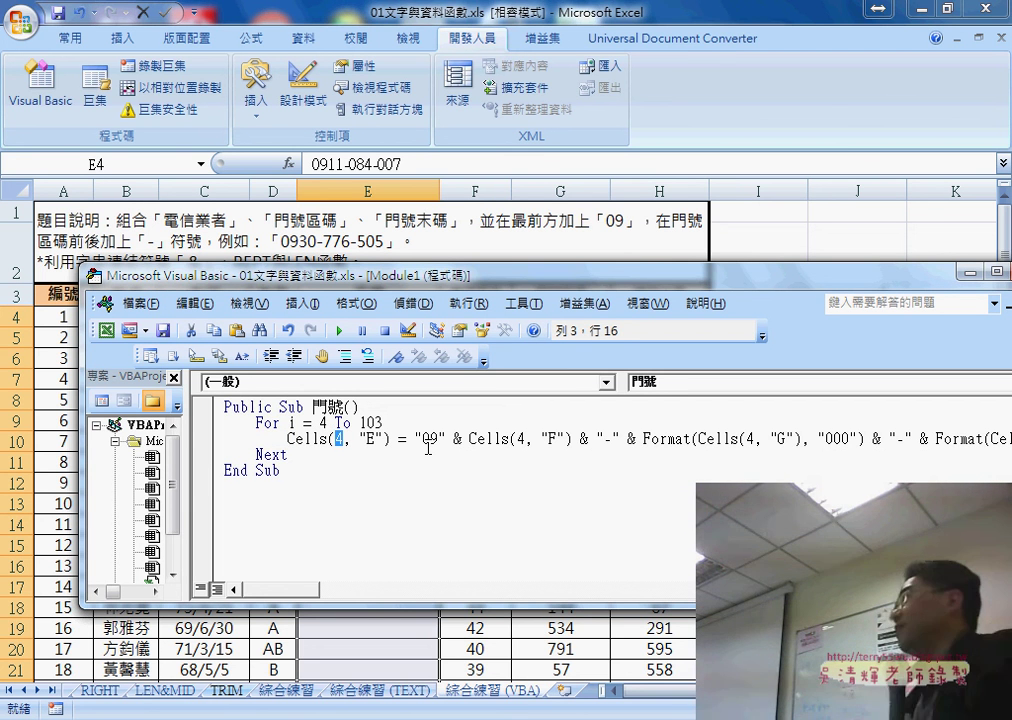
text(i)
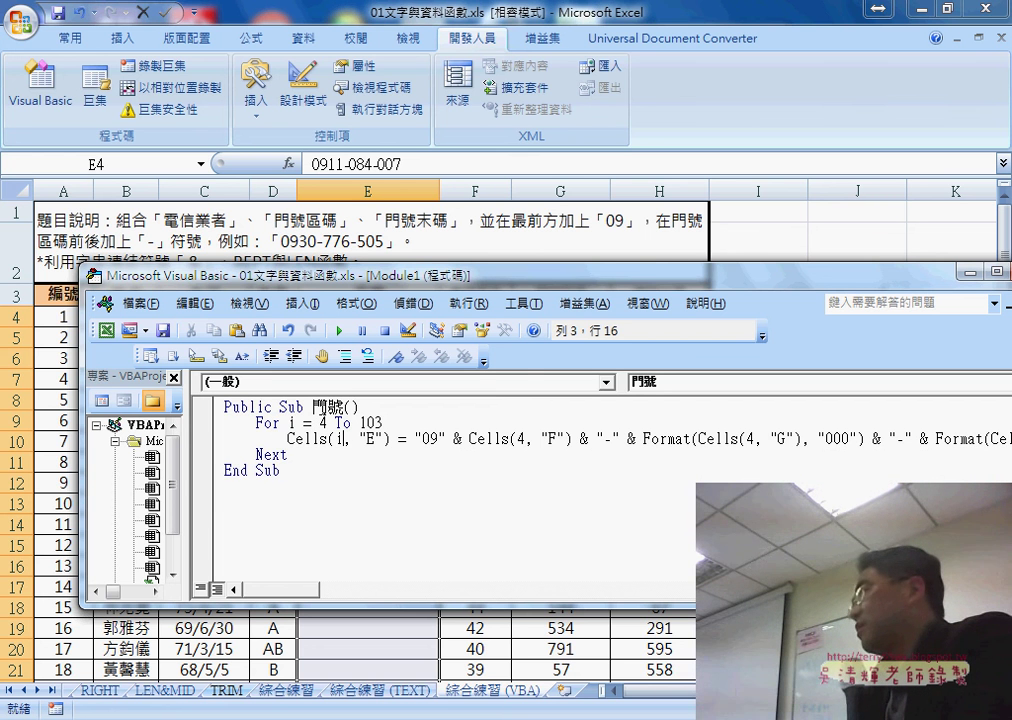
double_click(518, 440)
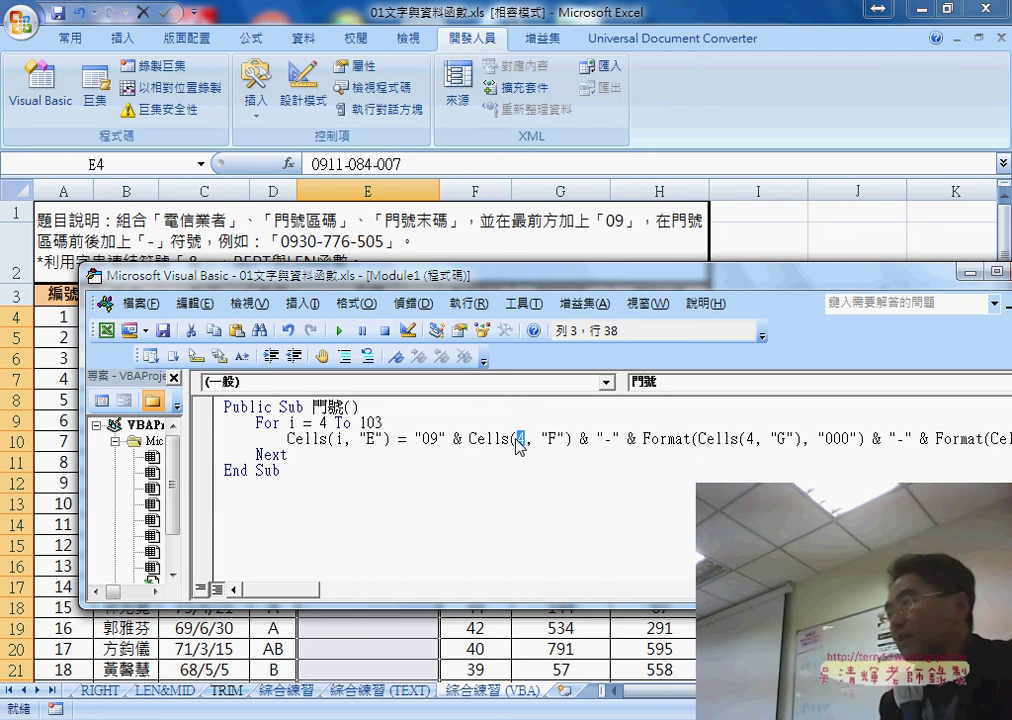
text(i)
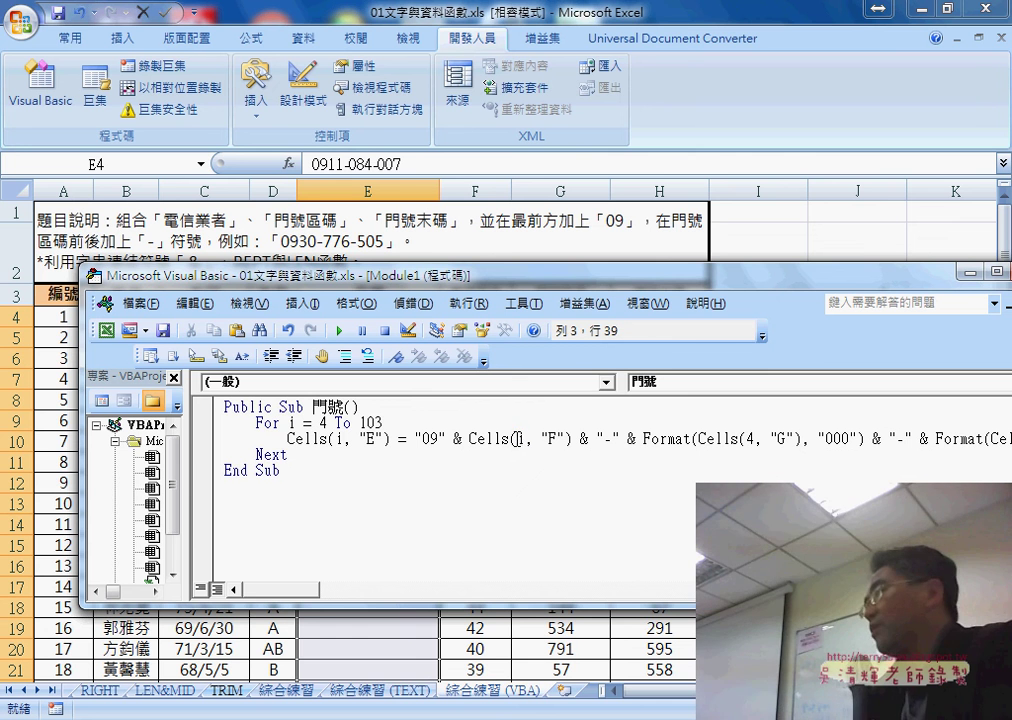
double_click(751, 440)
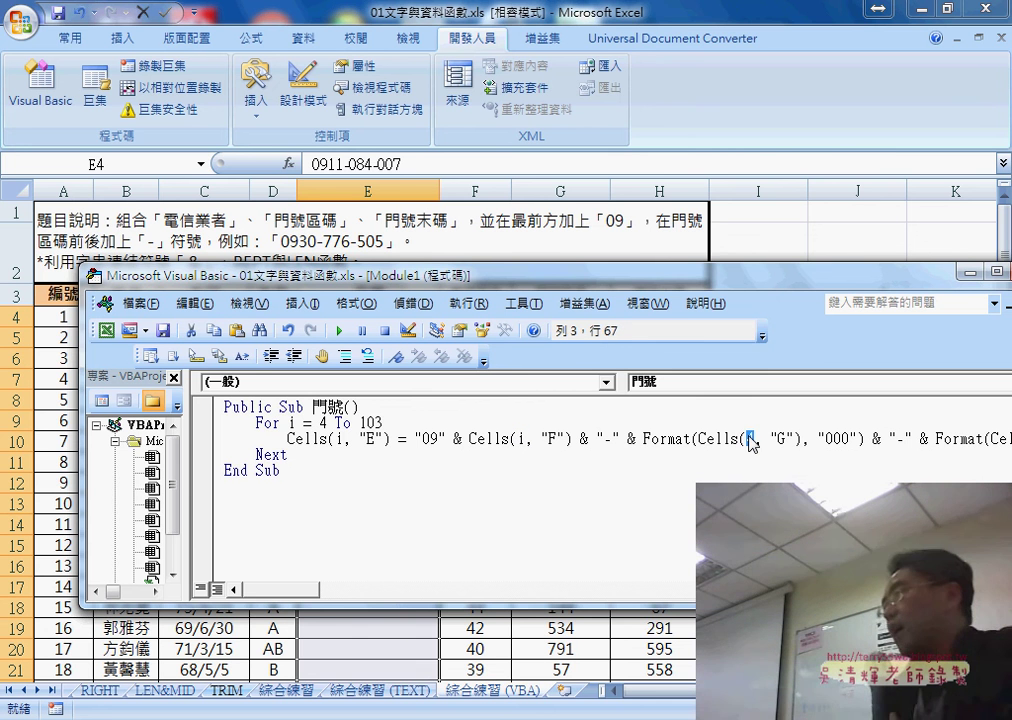
text(i)
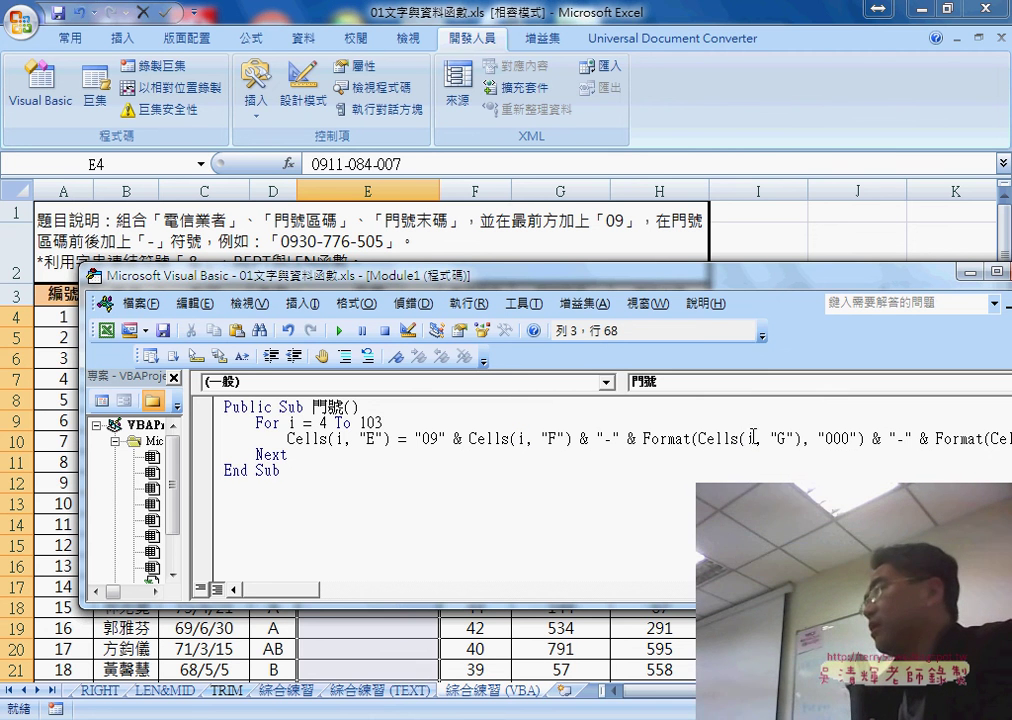
drag(785, 275, 661, 278)
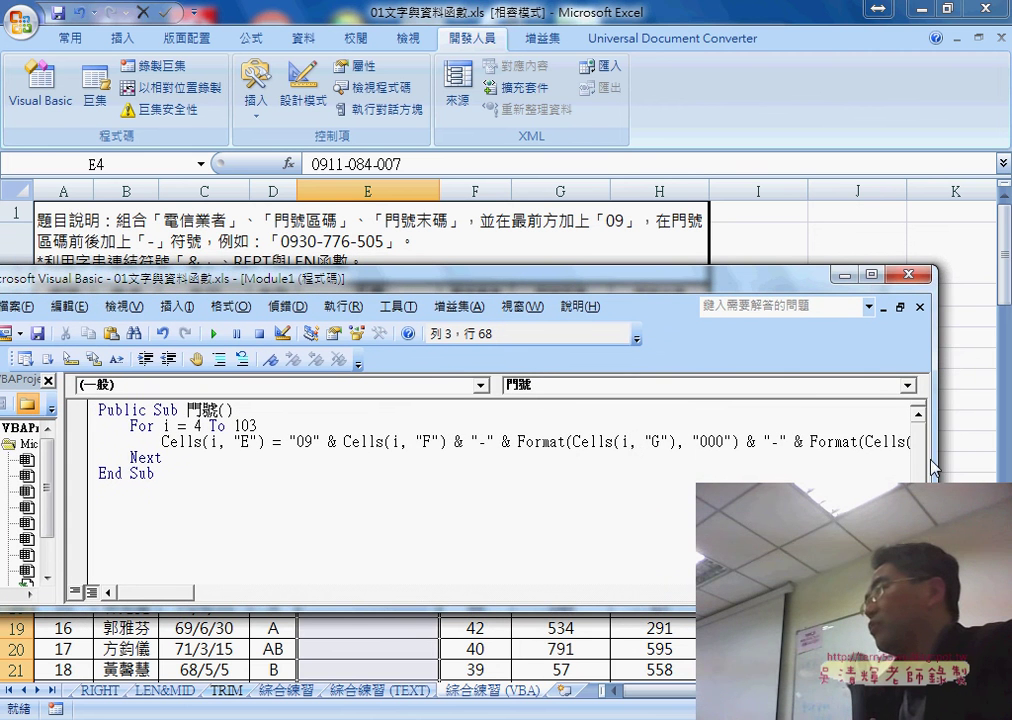
drag(935, 468, 982, 468)
drag(922, 442, 915, 443)
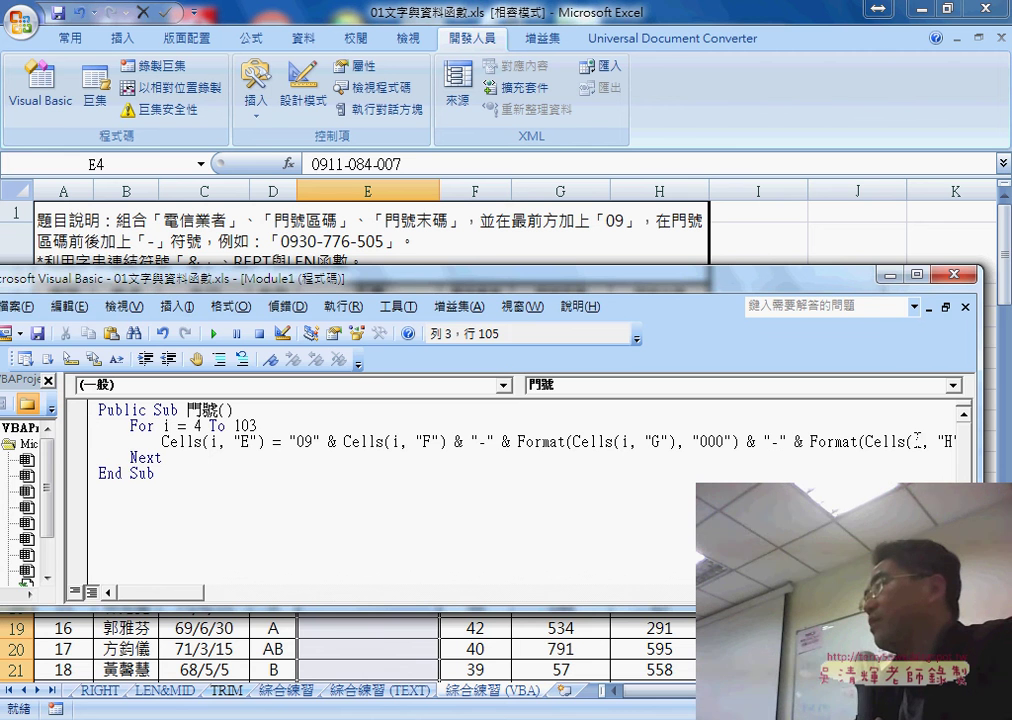
drag(383, 287, 866, 289)
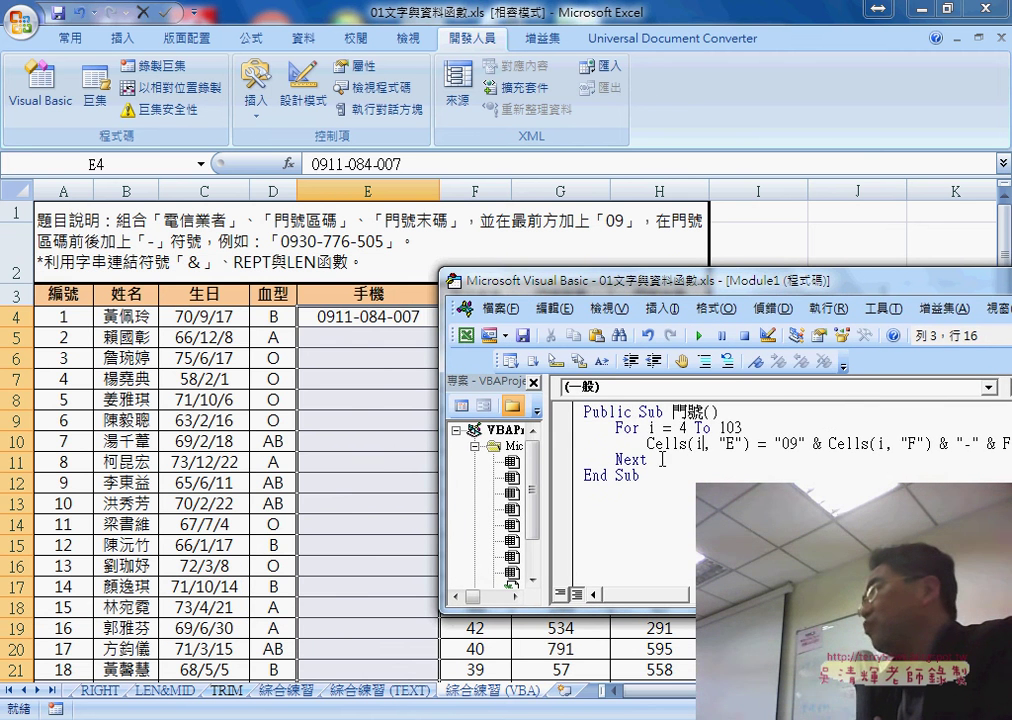
drag(648, 459, 632, 459)
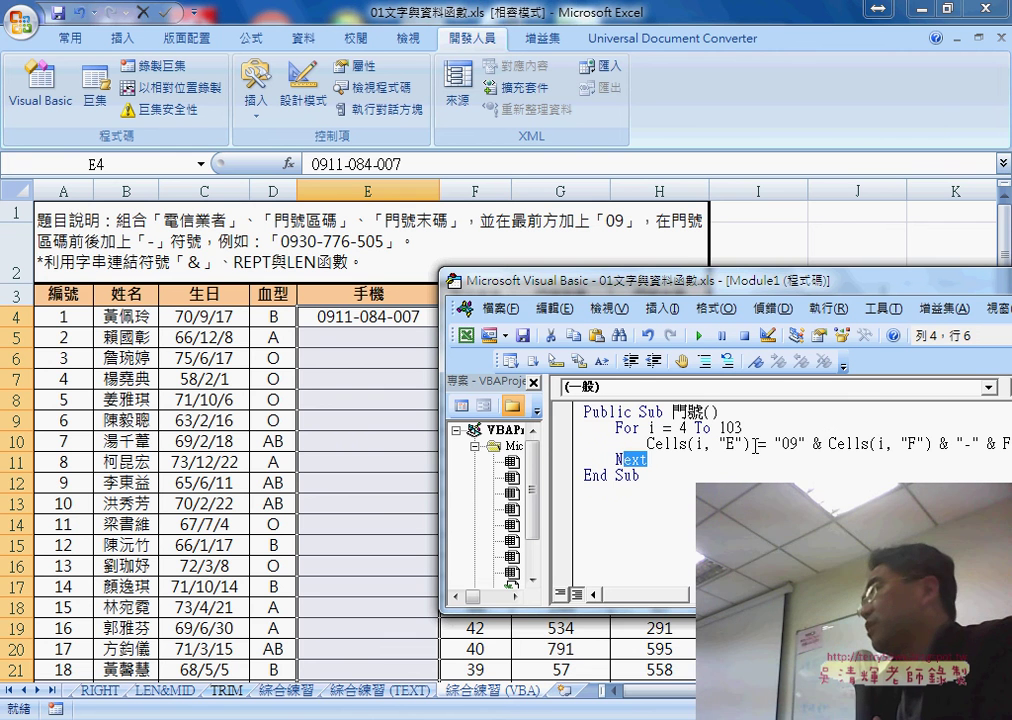
drag(751, 443, 651, 443)
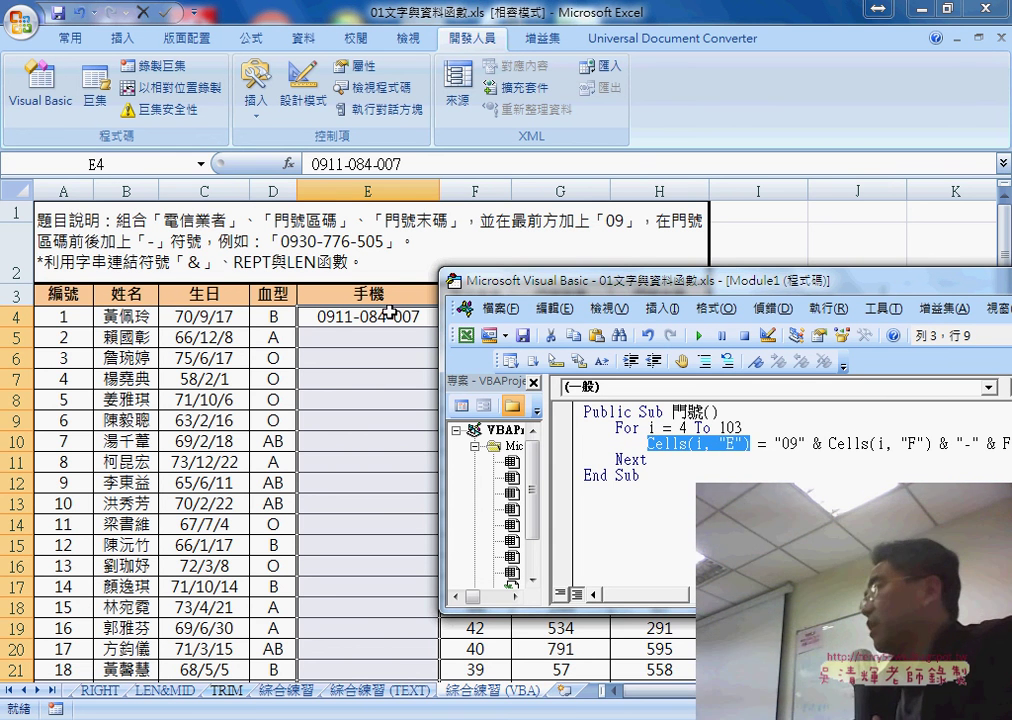
click(898, 443)
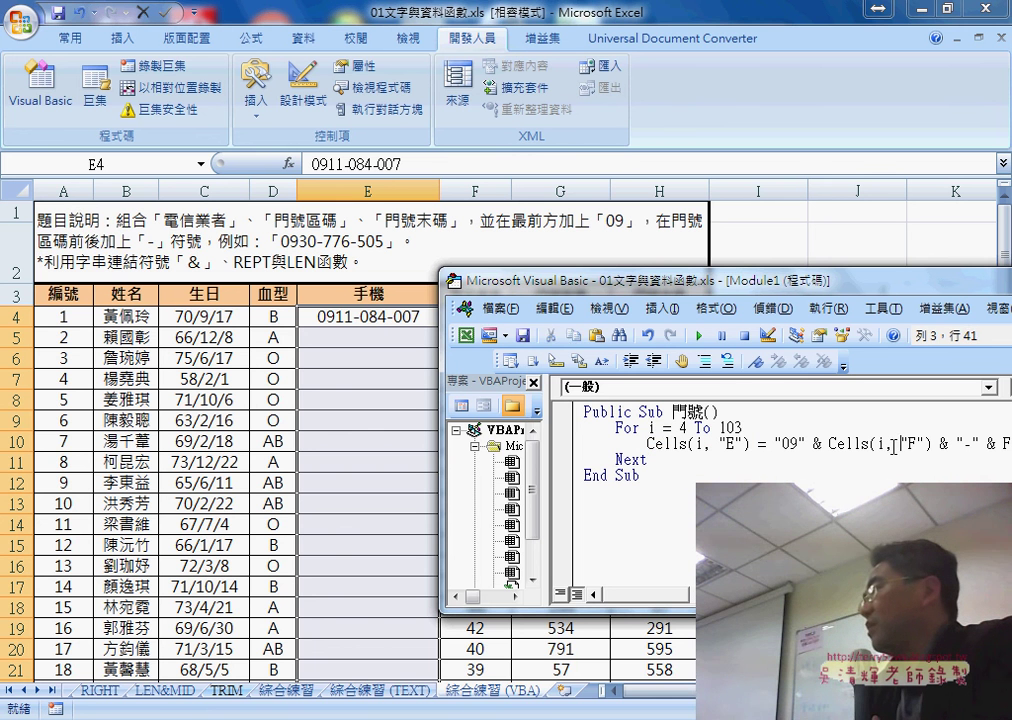
drag(829, 443, 931, 443)
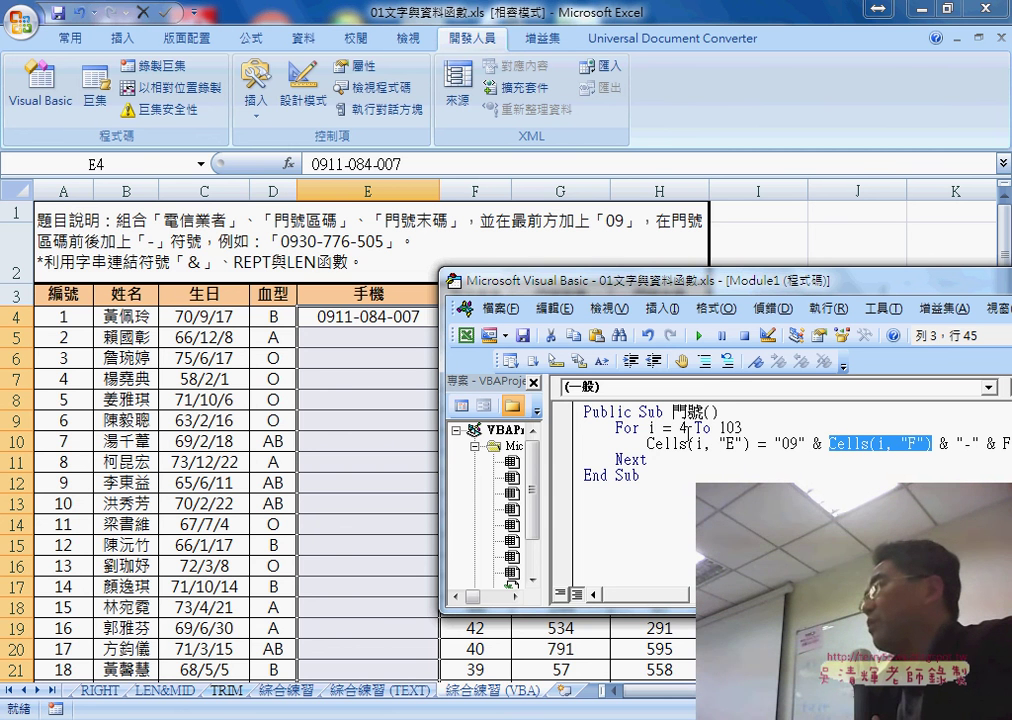
drag(615, 427, 743, 427)
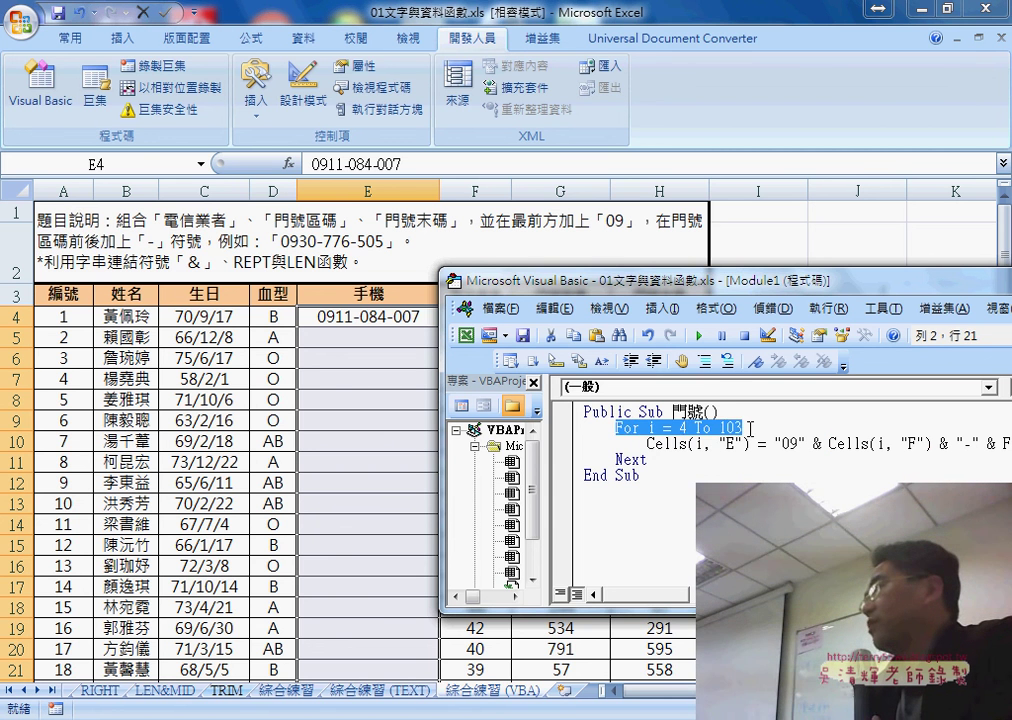
drag(615, 460, 640, 460)
click(715, 443)
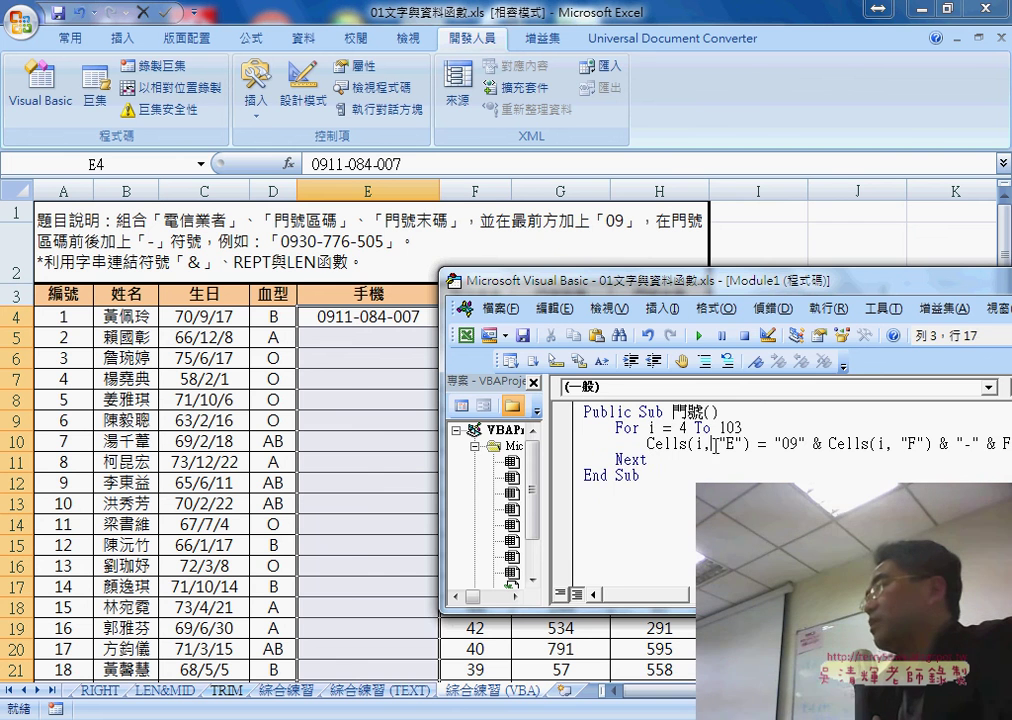
drag(560, 281, 601, 281)
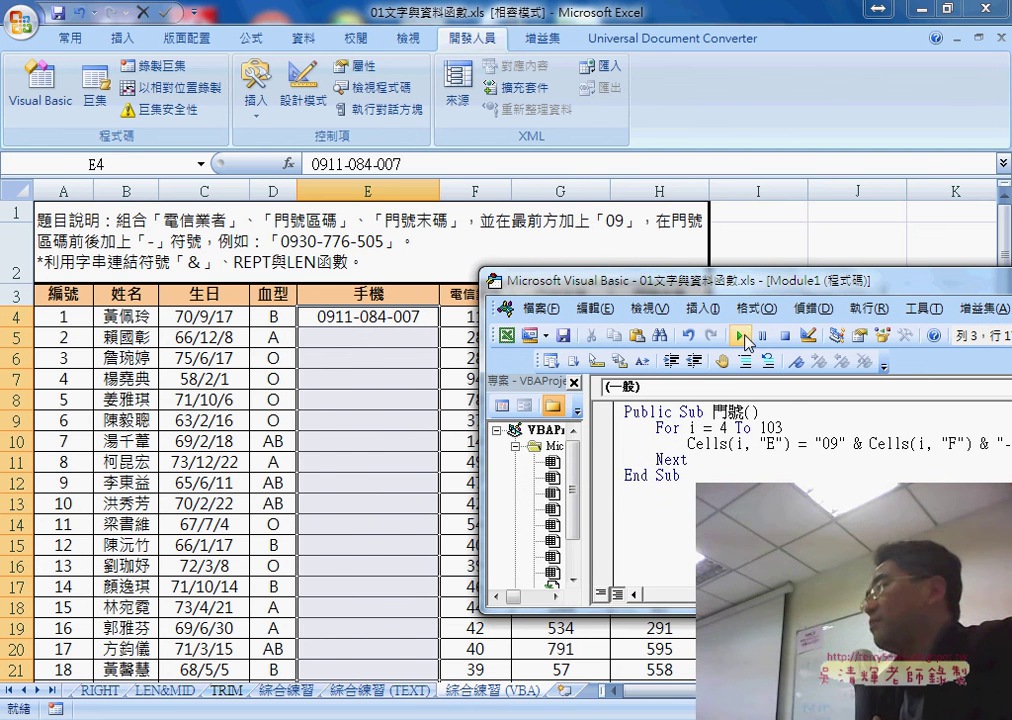
click(742, 338)
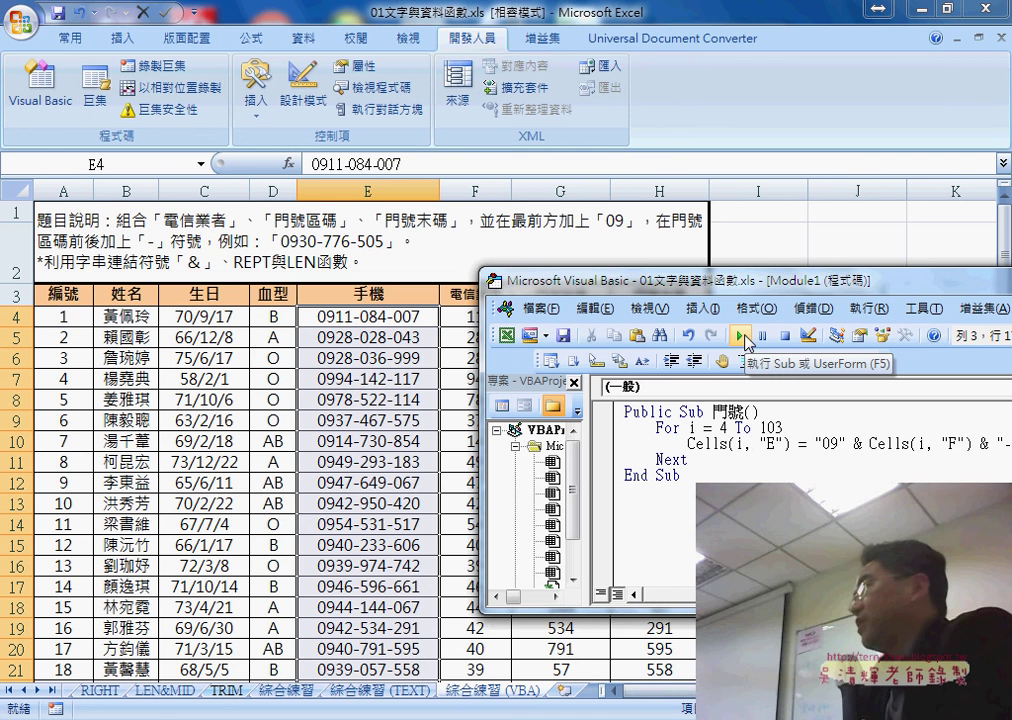
drag(681, 476, 610, 408)
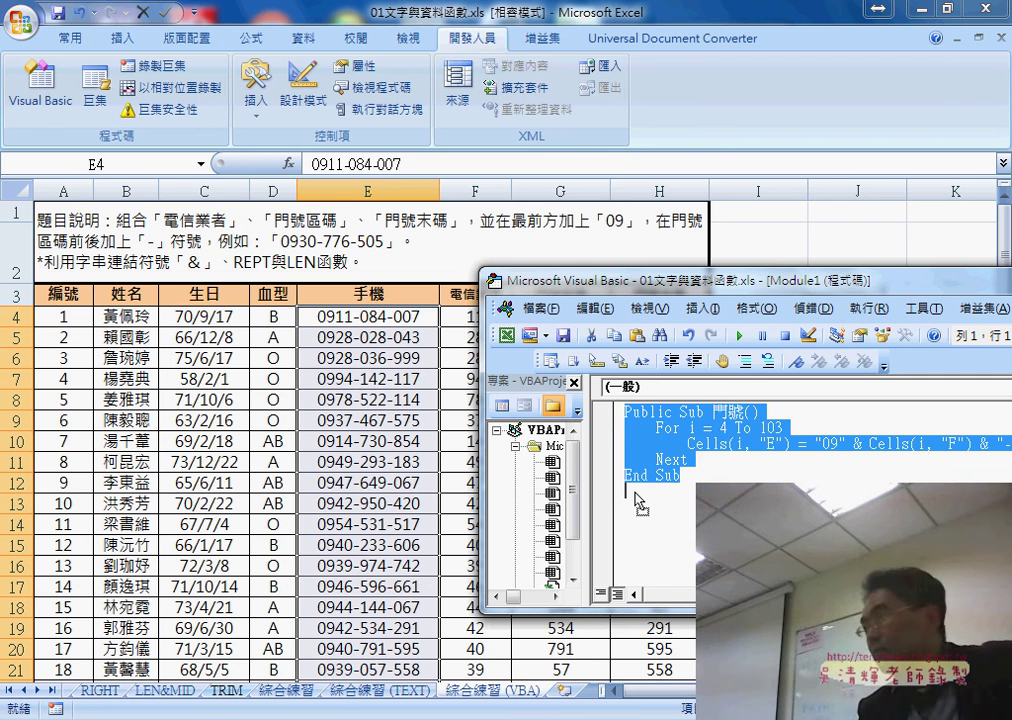
key(ctrl+c)
Paste a duplicate of the 門號 macro below its End Sub.
click(636, 491)
key(ctrl+v)
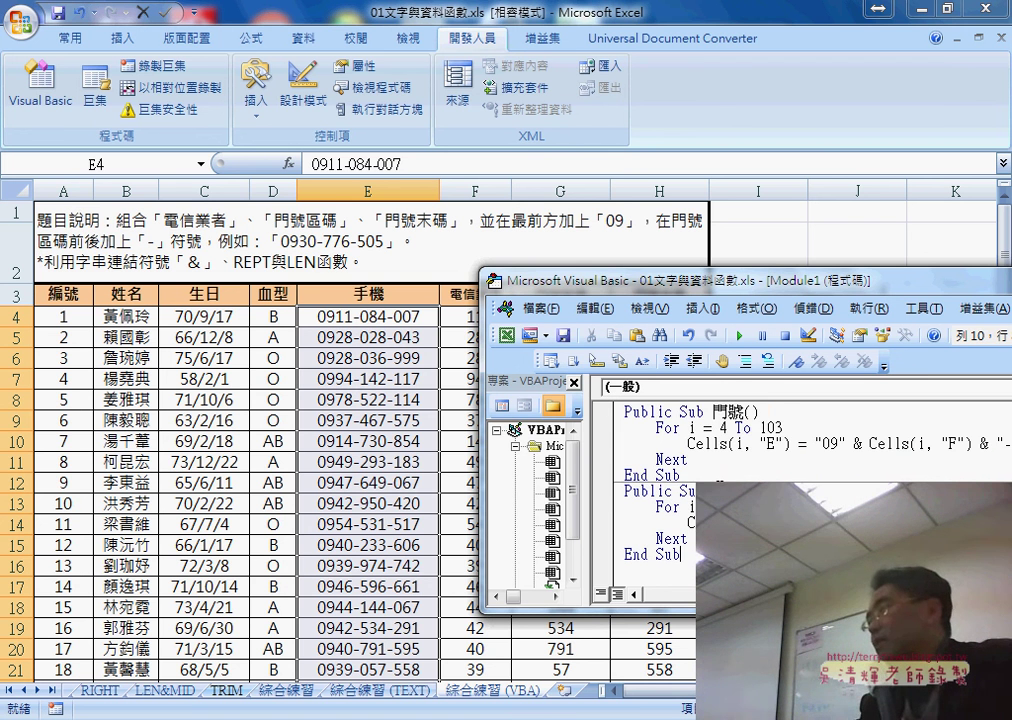
click(624, 491)
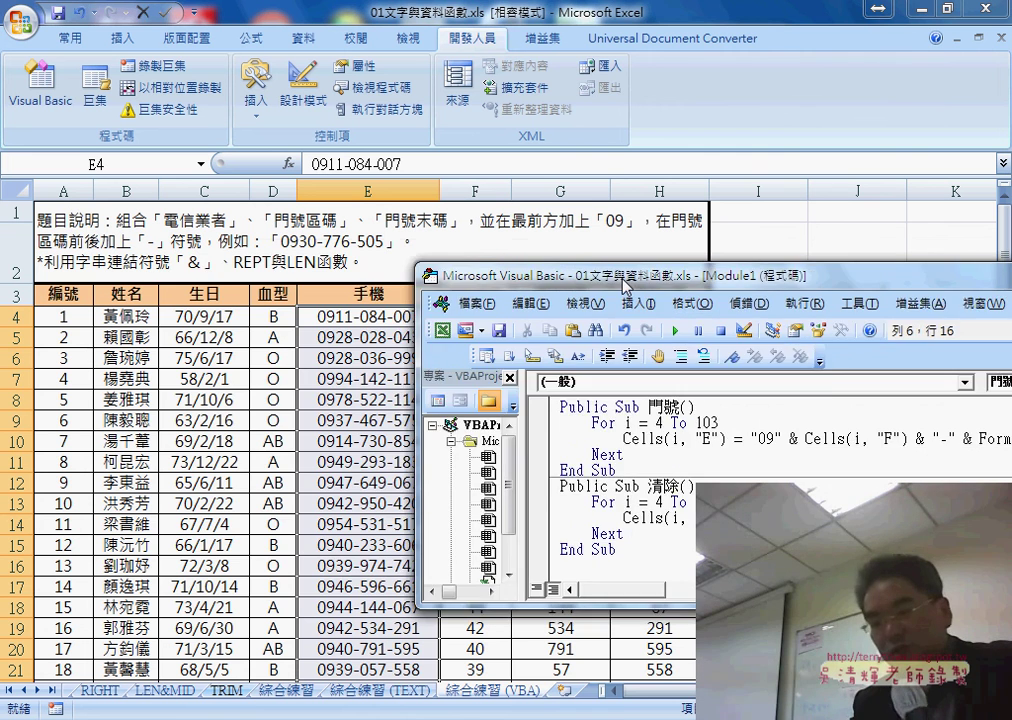
drag(600, 281, 283, 262)
Change the copy's assignment to Cells(i, "E") = "" and select the whole 清除 macro.
click(500, 503)
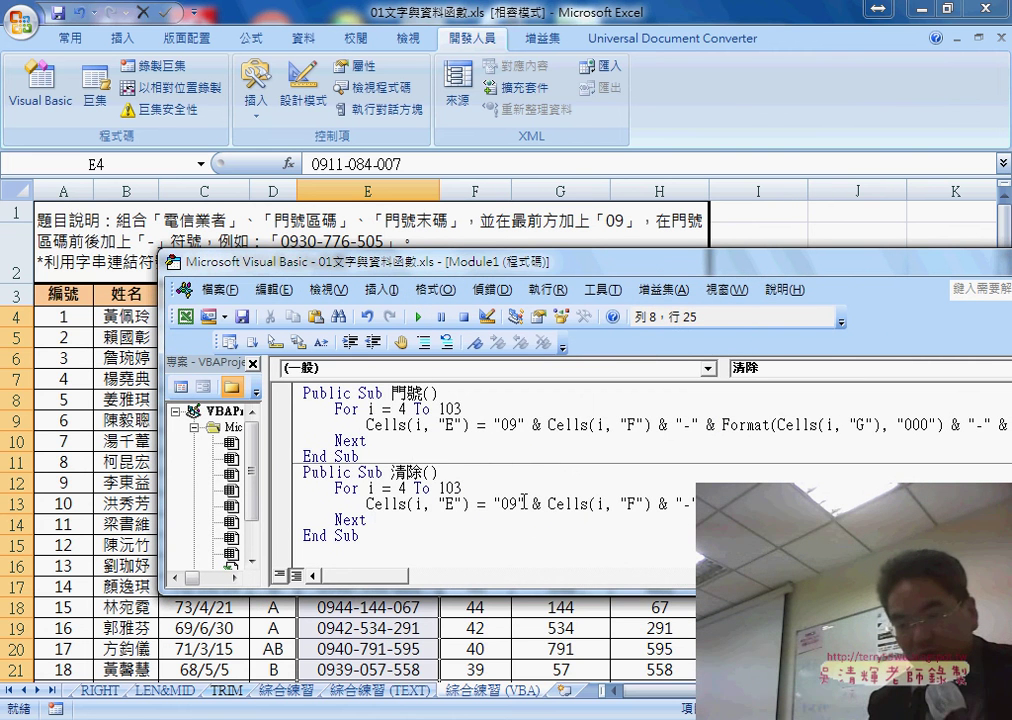
key(shift+End)
text(")
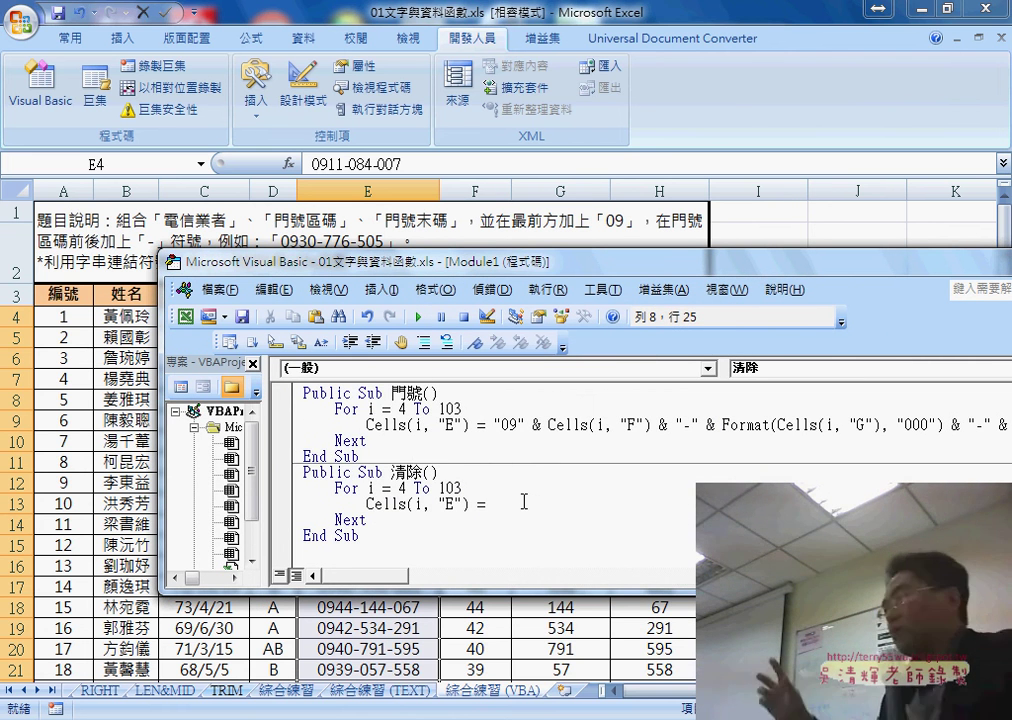
text(")
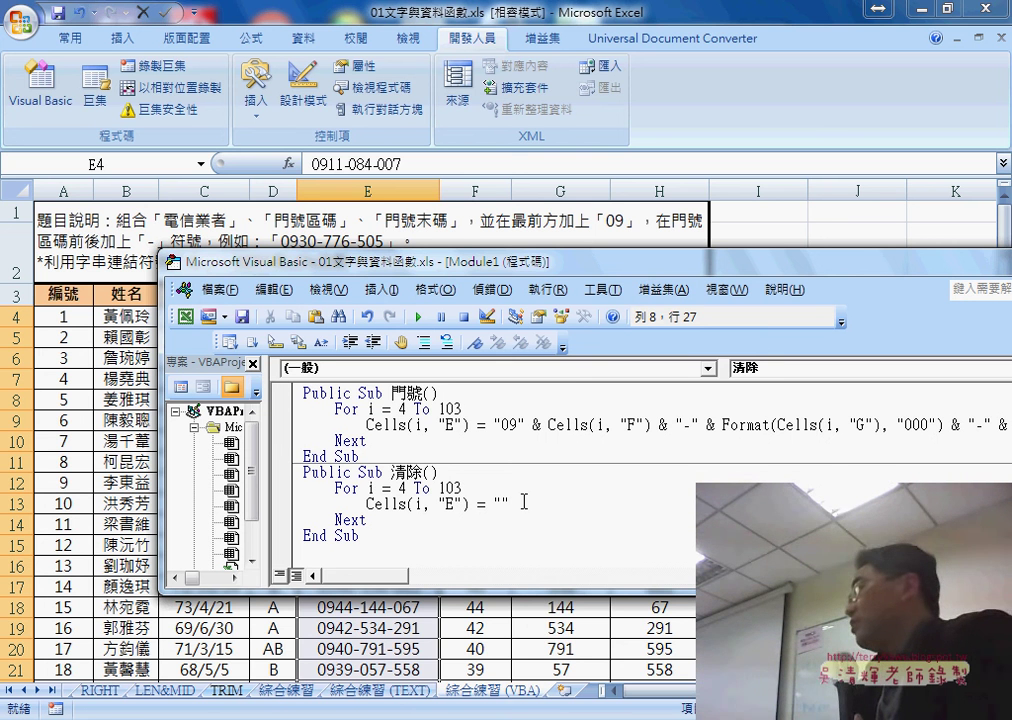
drag(511, 504, 495, 504)
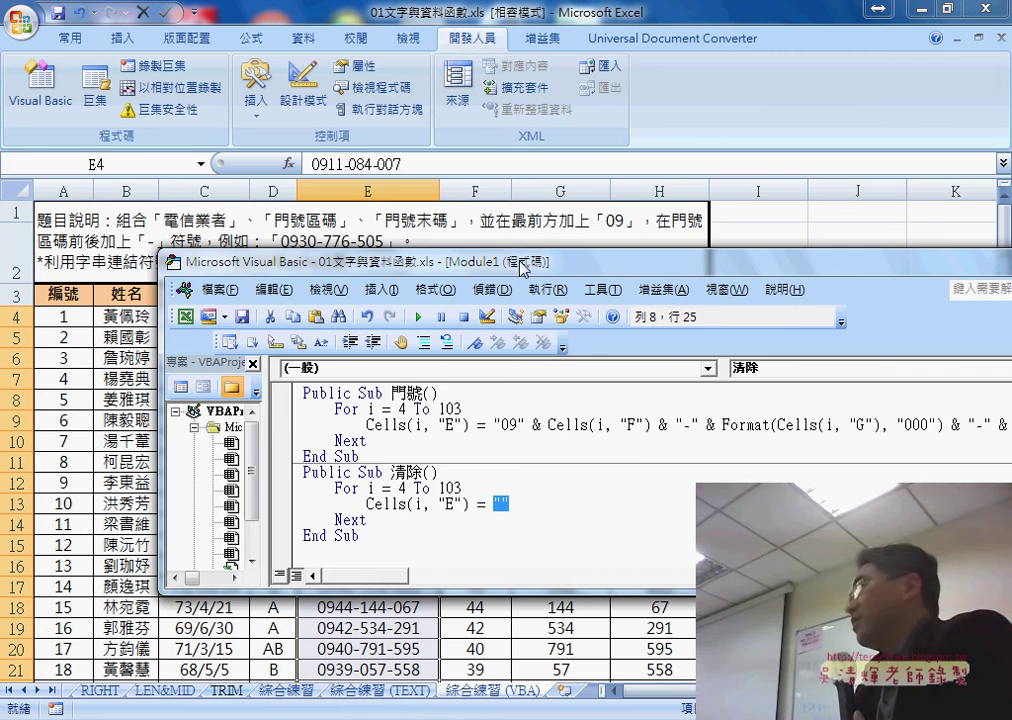
drag(522, 256, 819, 234)
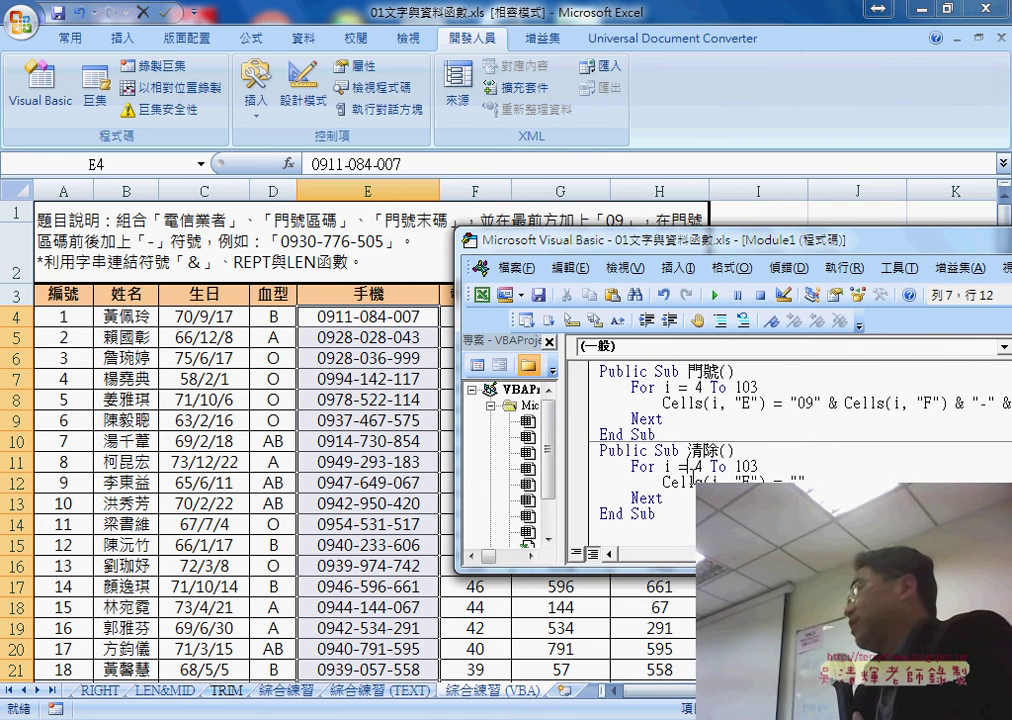
mouse_move(656, 514)
mouse_down()
mouse_move(616, 484)
mouse_move(600, 450)
mouse_up()
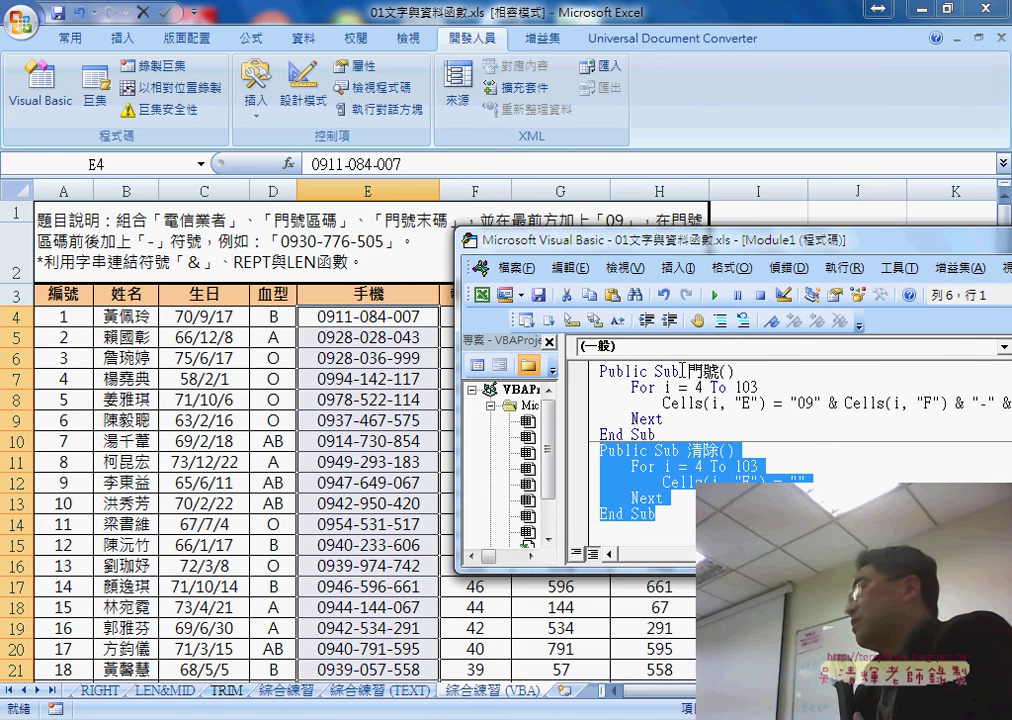
Run 清除, rerun 門號 to refill column E, then run 清除 again to empty it.
click(714, 300)
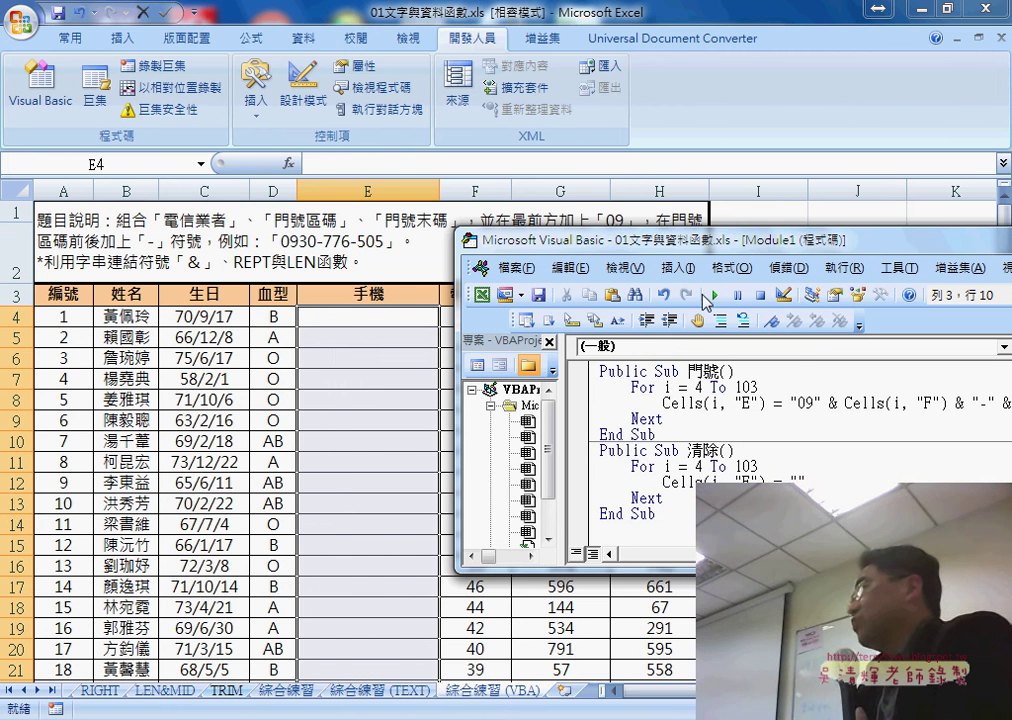
key(F5)
click(667, 465)
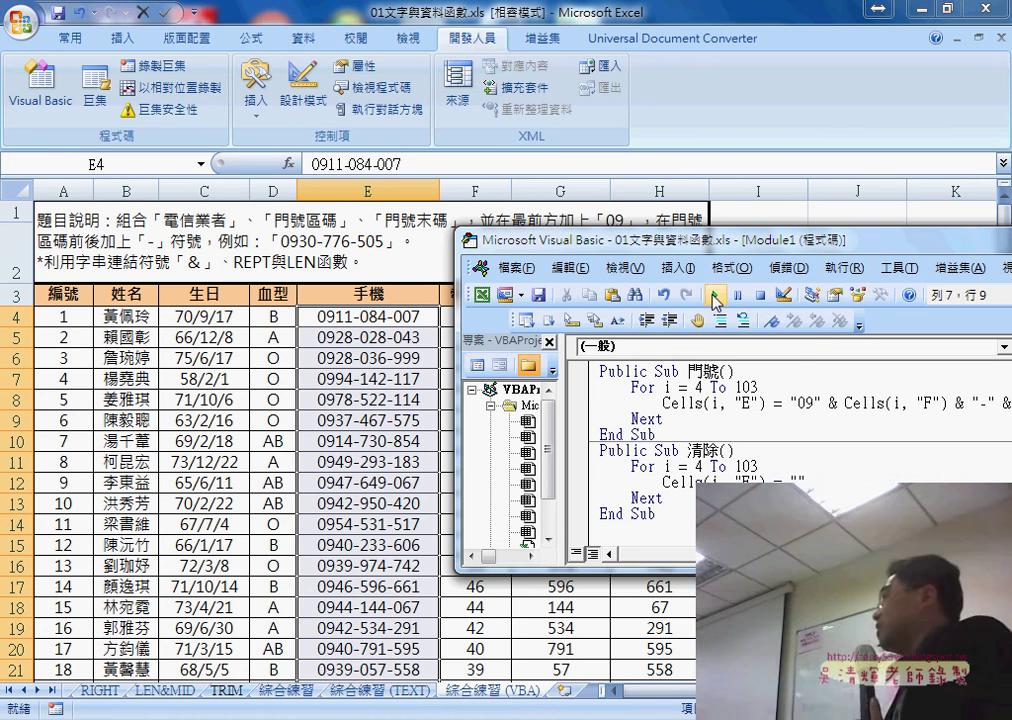
click(714, 297)
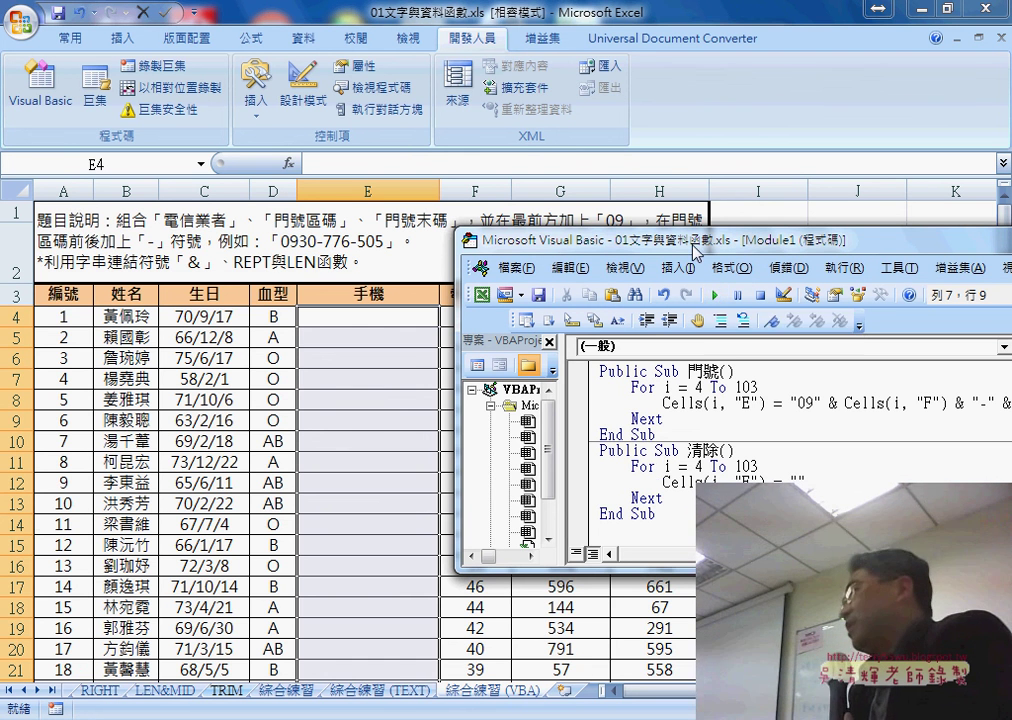
drag(560, 240, 215, 250)
click(390, 412)
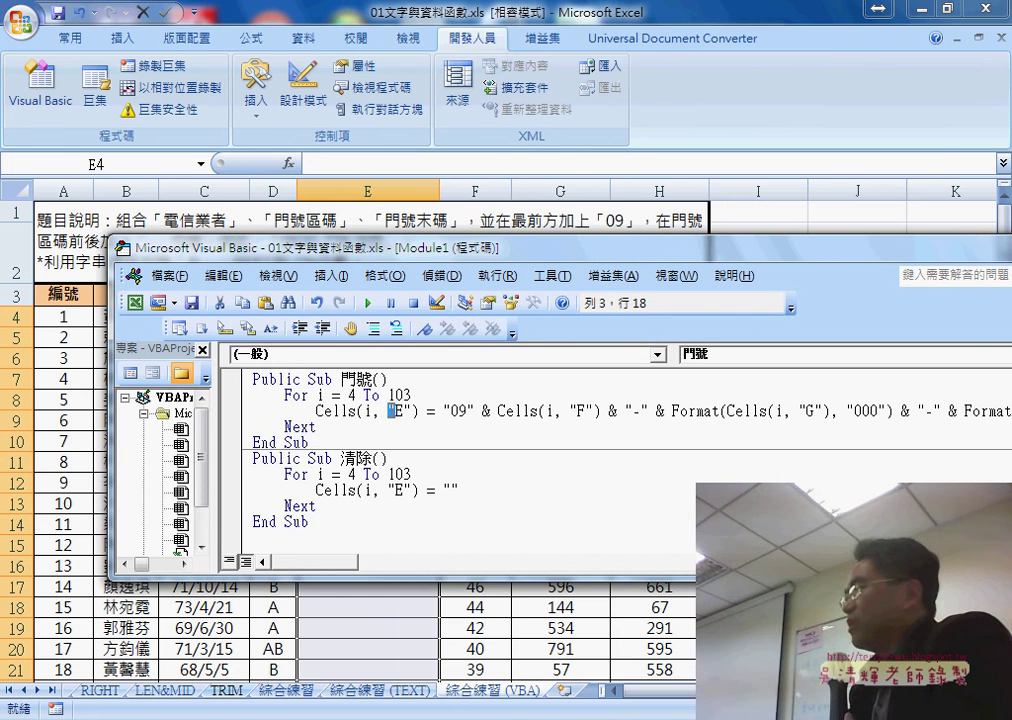
drag(415, 410, 407, 412)
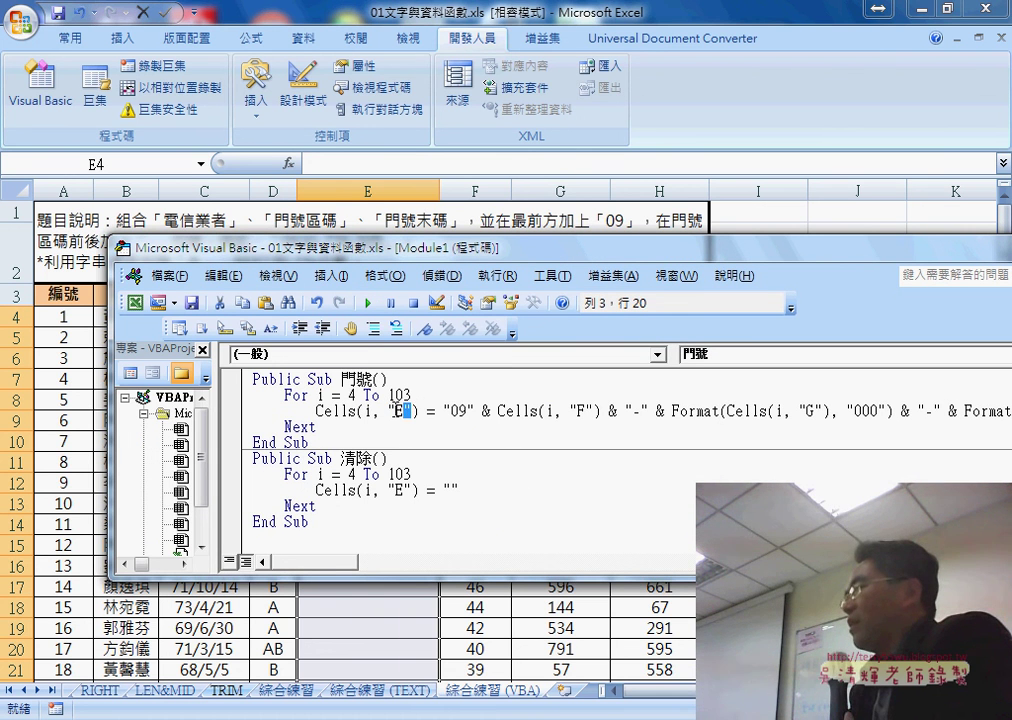
click(352, 411)
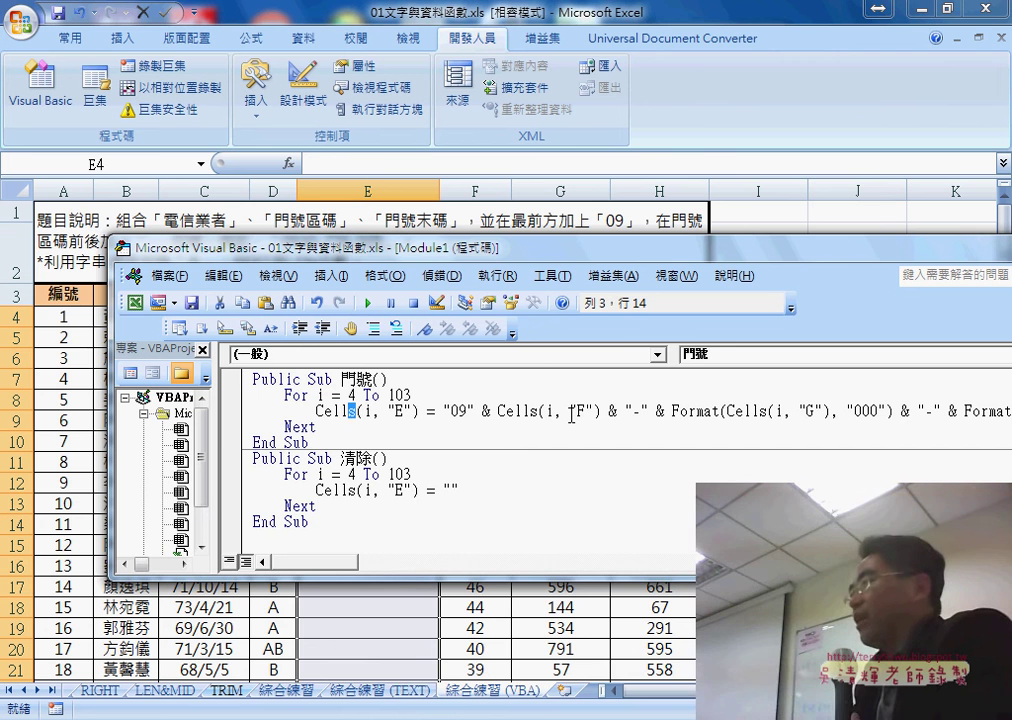
drag(545, 252, 470, 266)
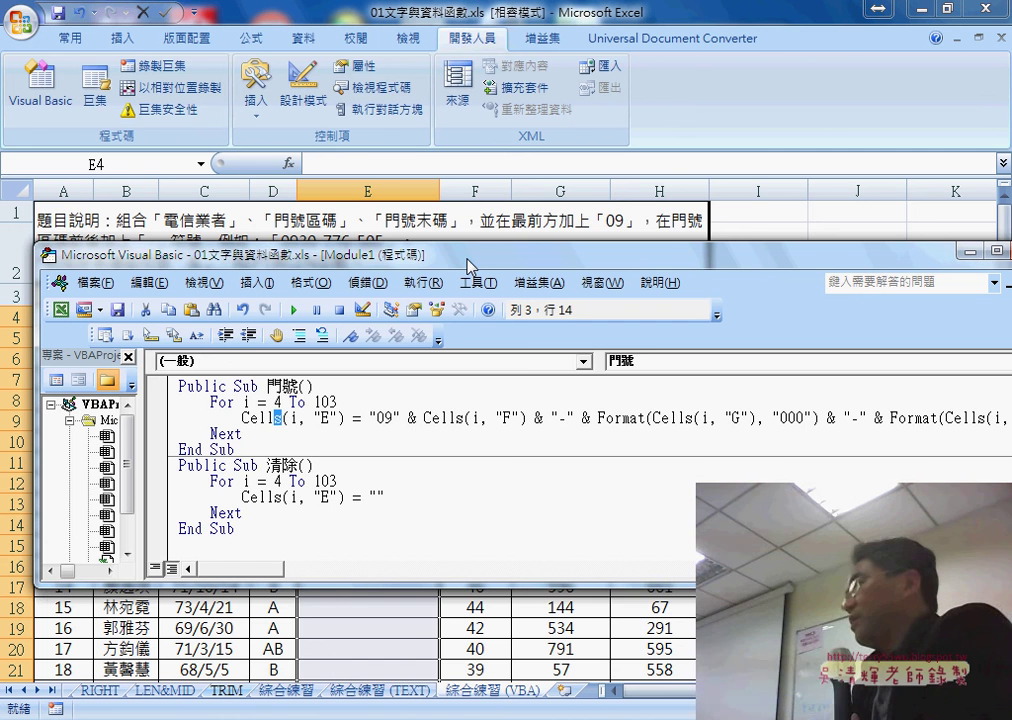
drag(468, 266, 432, 254)
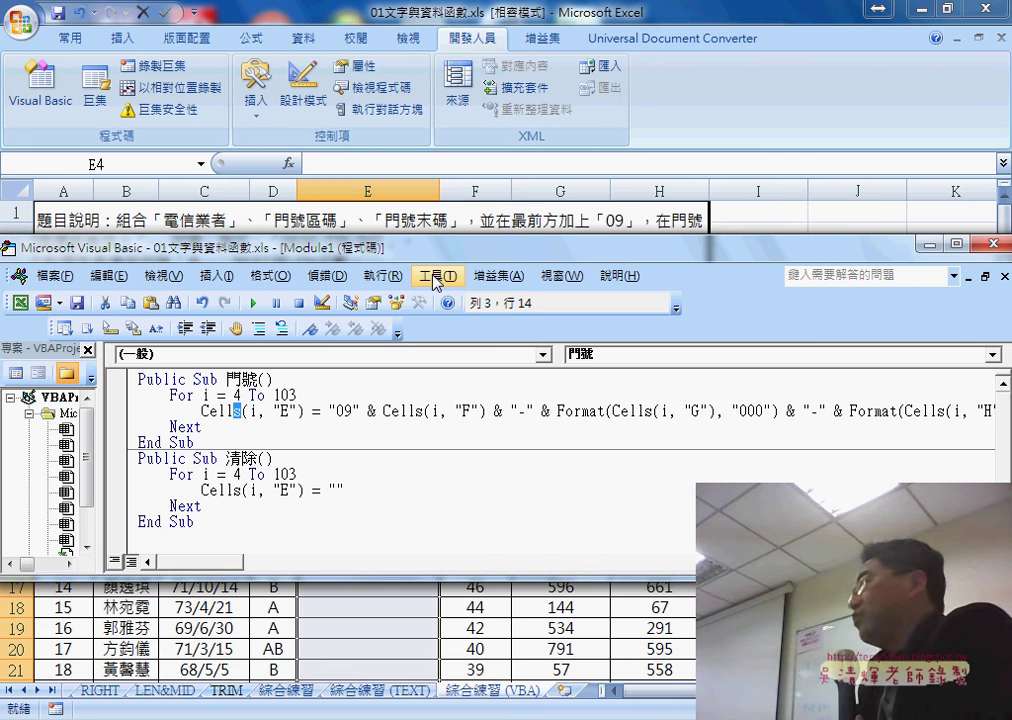
Open the VBA Options dialog at the 撰寫風格 tab showing font 細明體, size 12.
click(437, 277)
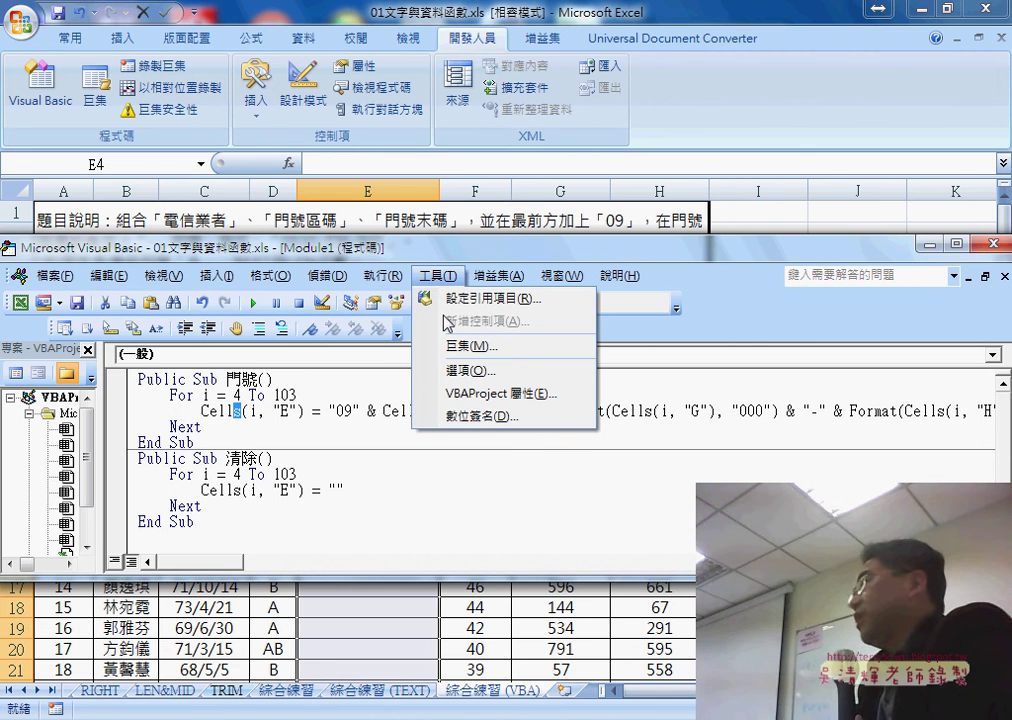
click(463, 372)
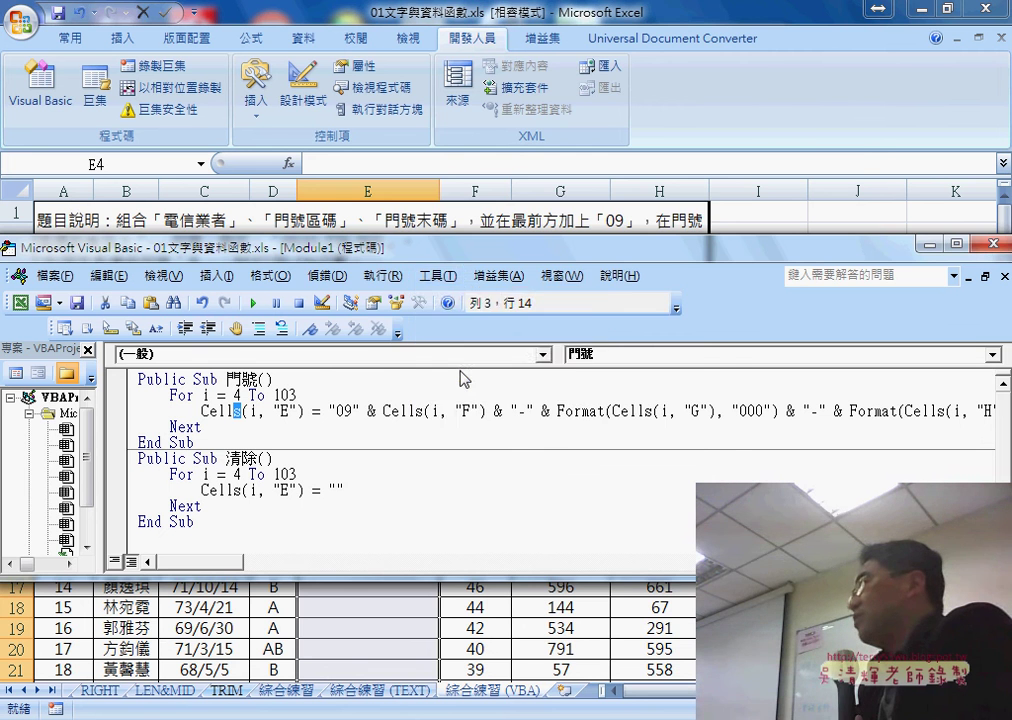
click(392, 174)
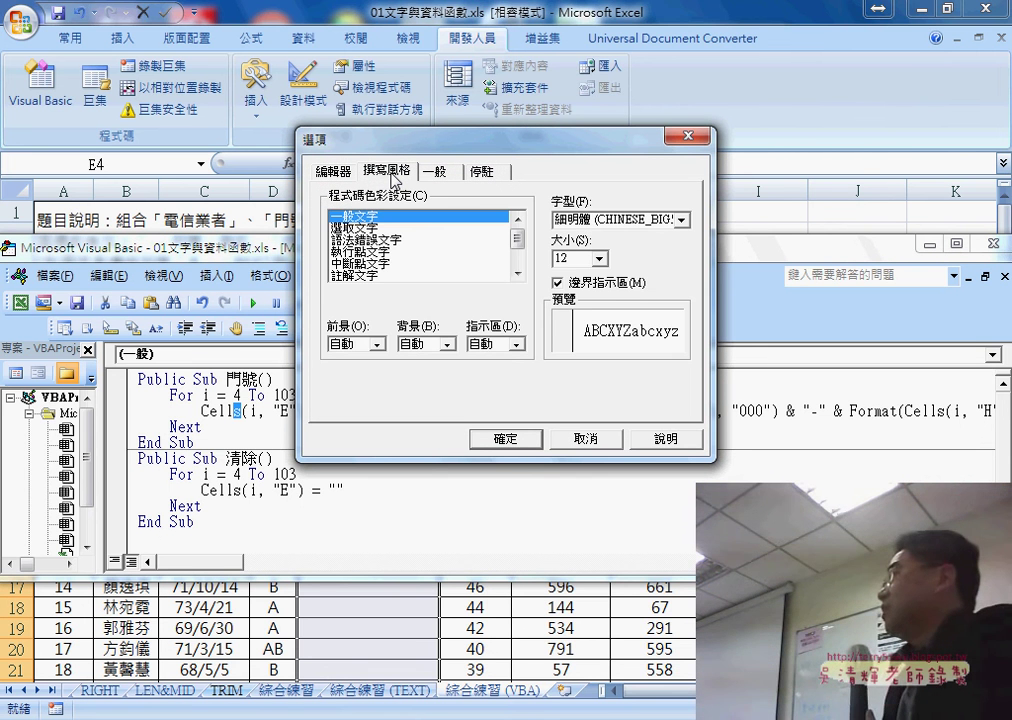